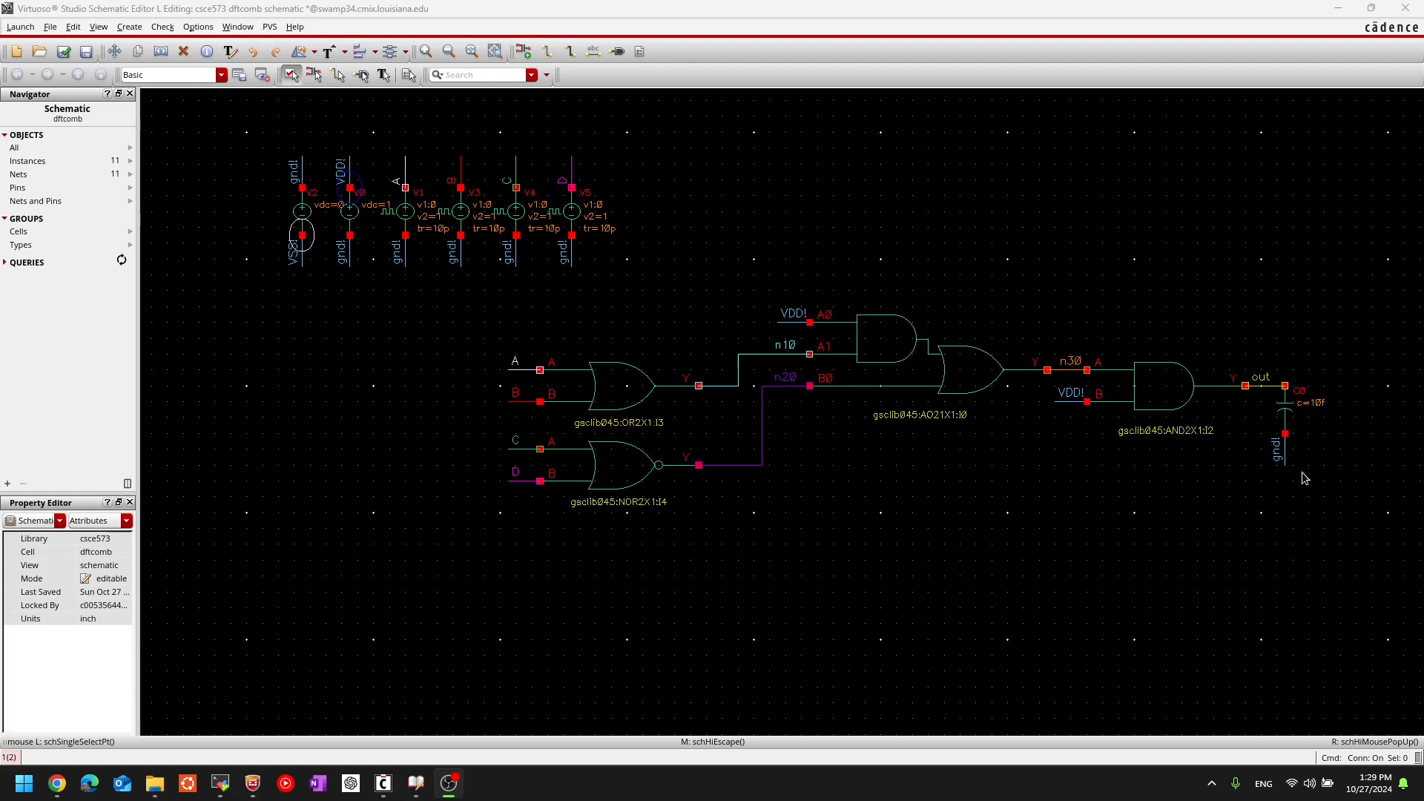
- Examine the dftcomb schematic's output load capacitor, voltage sources and OR/NOR input gates
scroll(1307, 464, "up", 3)
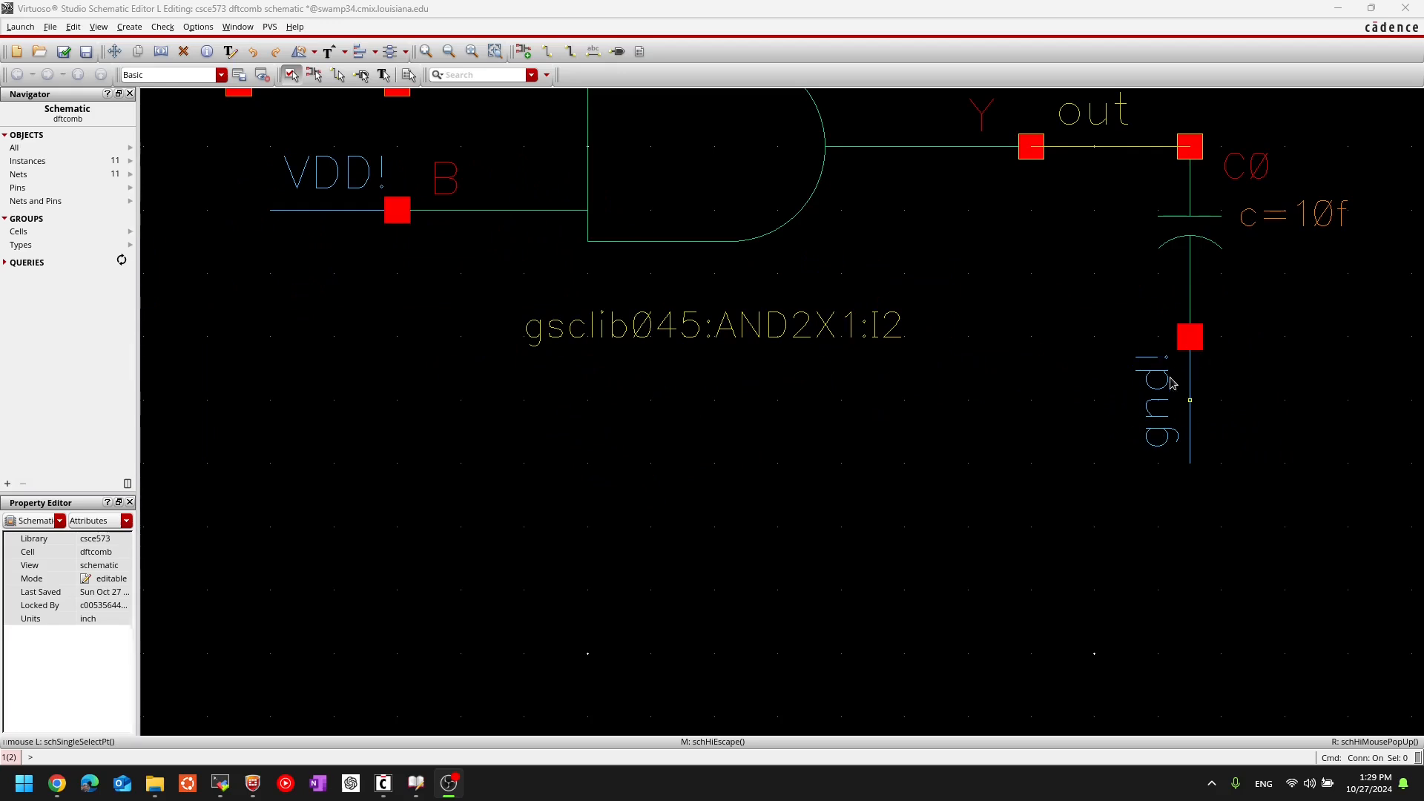
scroll(1028, 472, "down", 3)
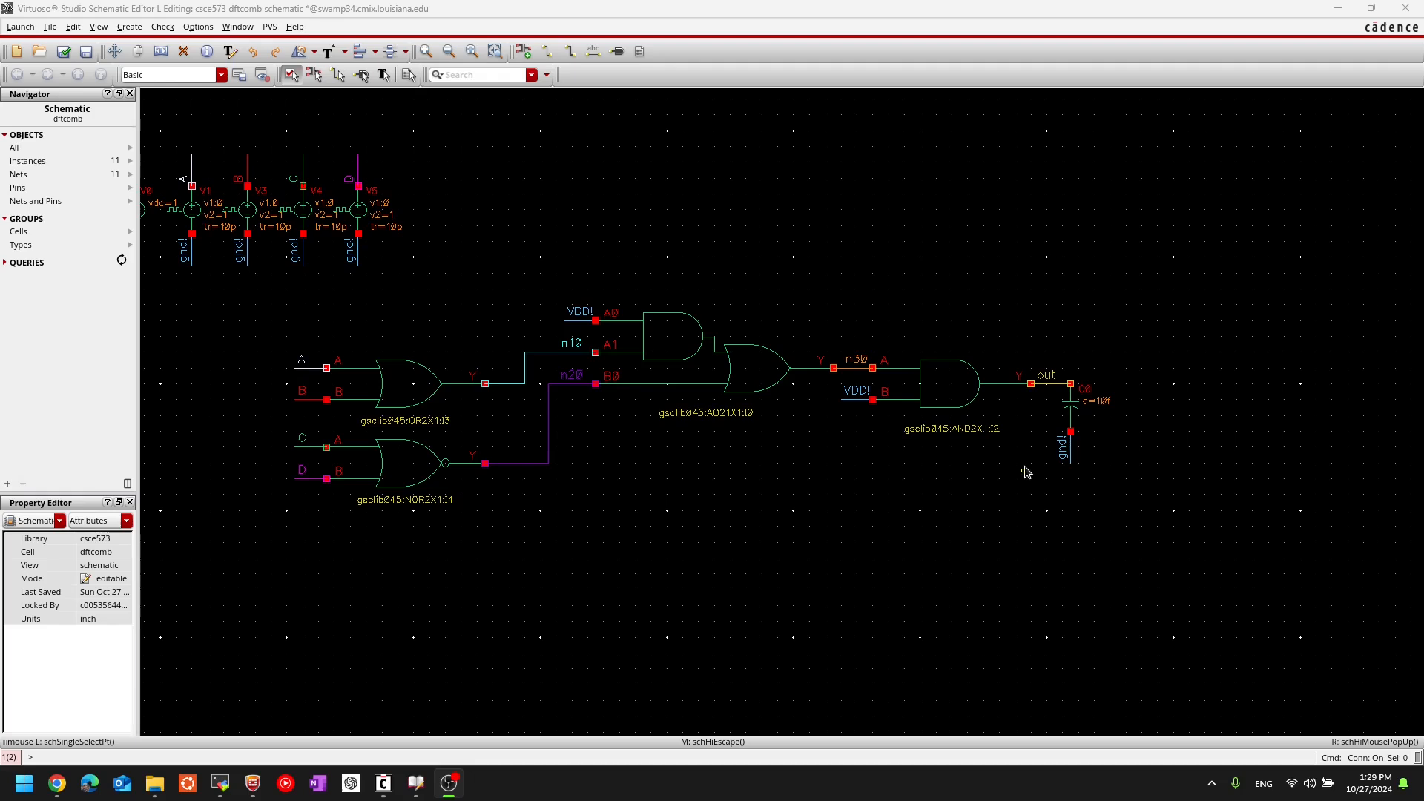
key("Tab")
mouse_move(825, 467)
middle_mouse_down()
mouse_move(877, 467)
mouse_move(813, 467)
middle_mouse_up()
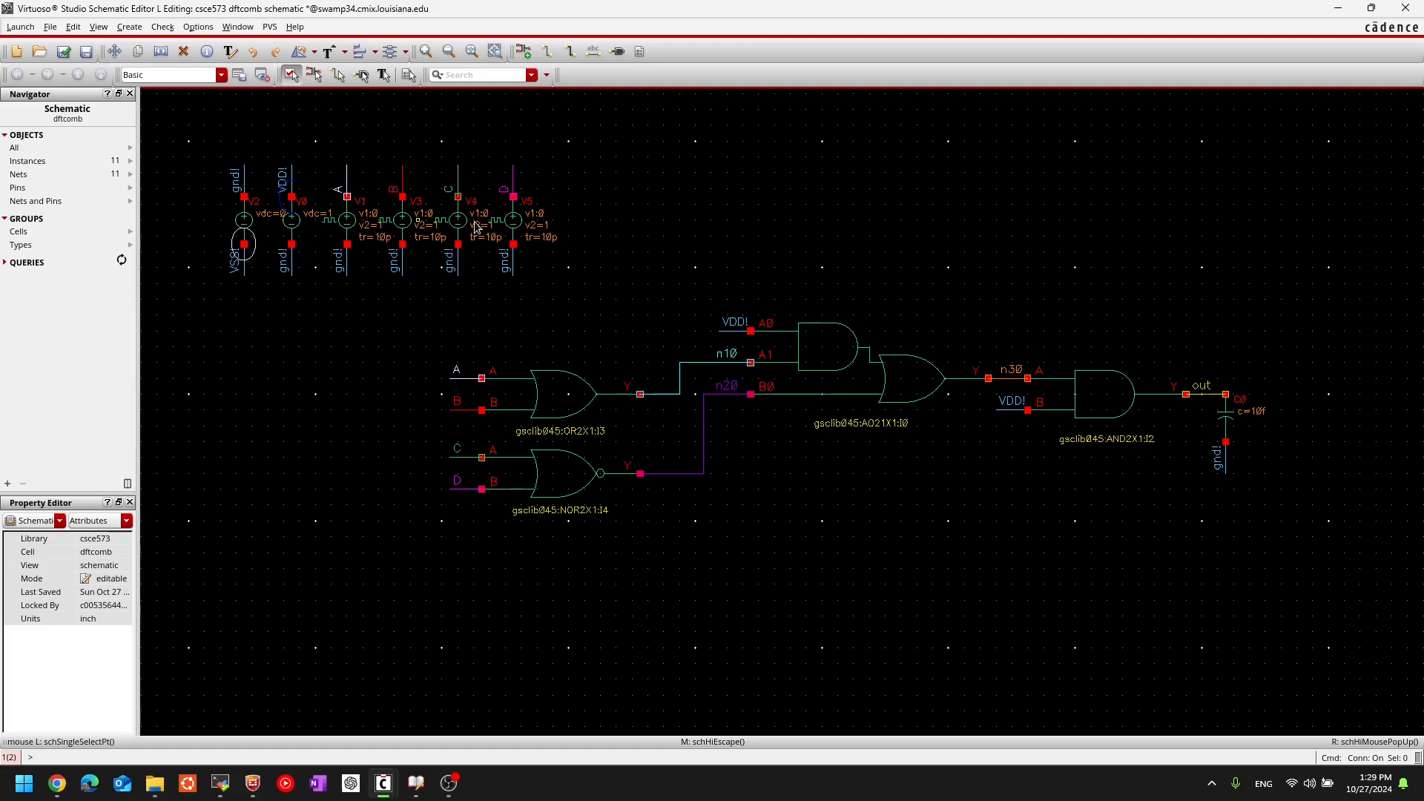
scroll(338, 211, "up", 2)
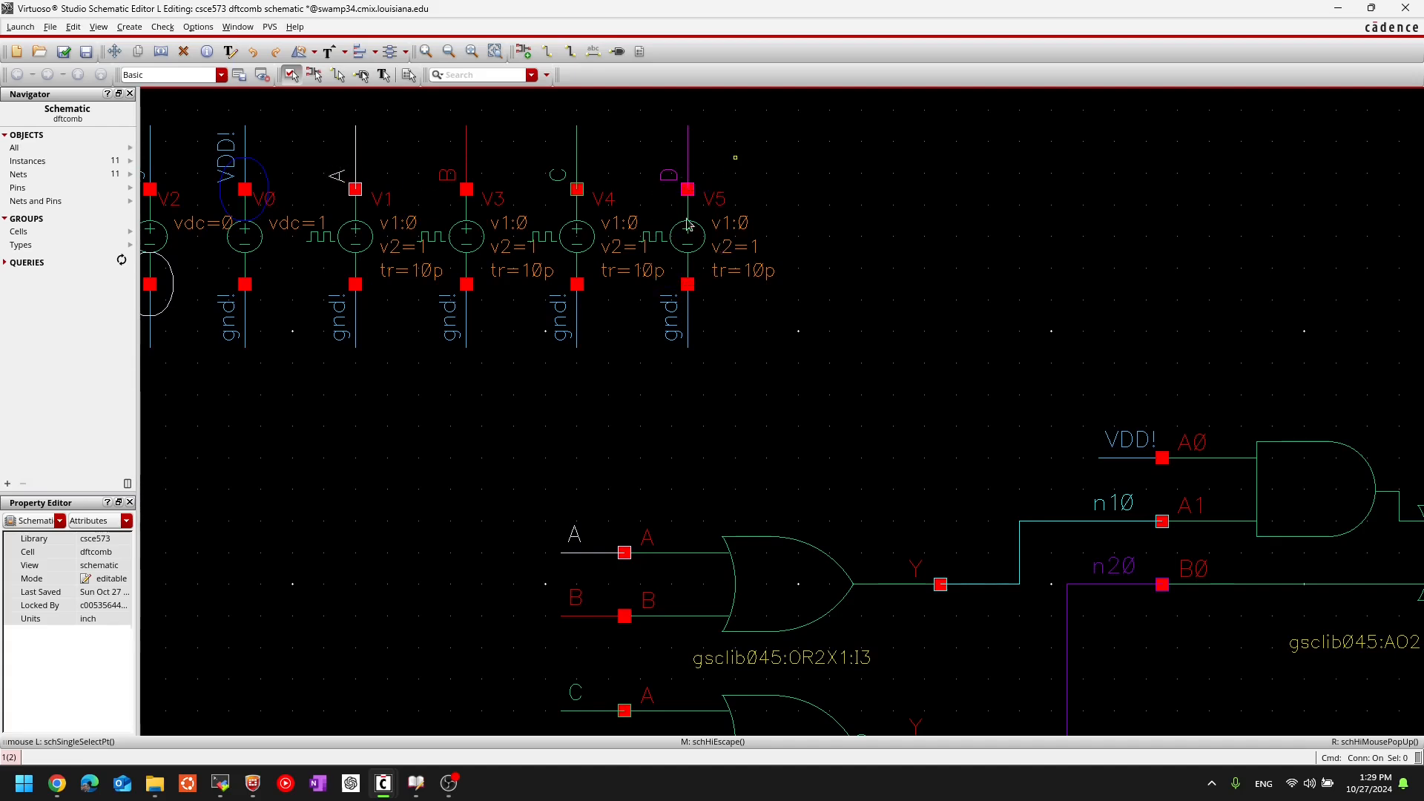
middle_click_drag(502, 357, 493, 254)
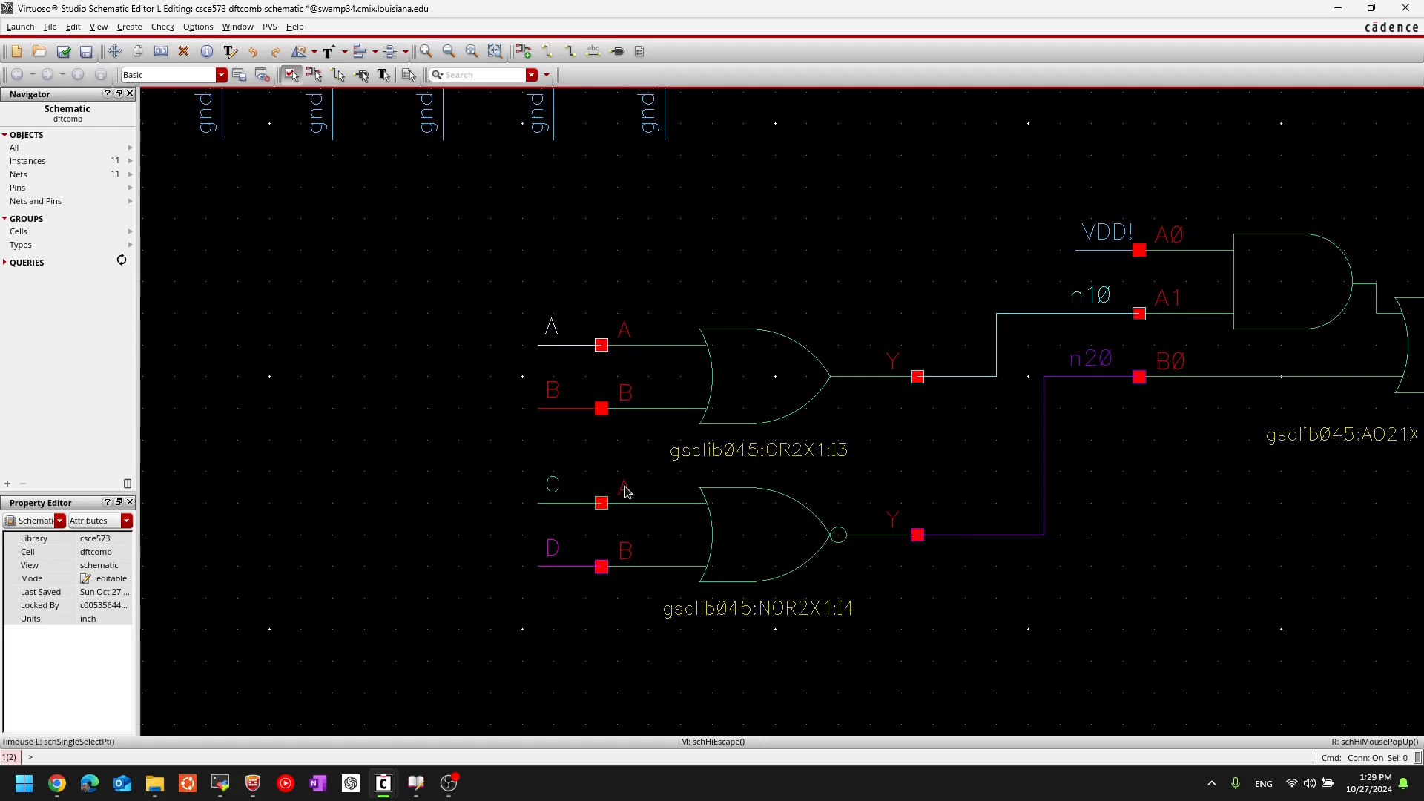
middle_click_drag(497, 406, 550, 531)
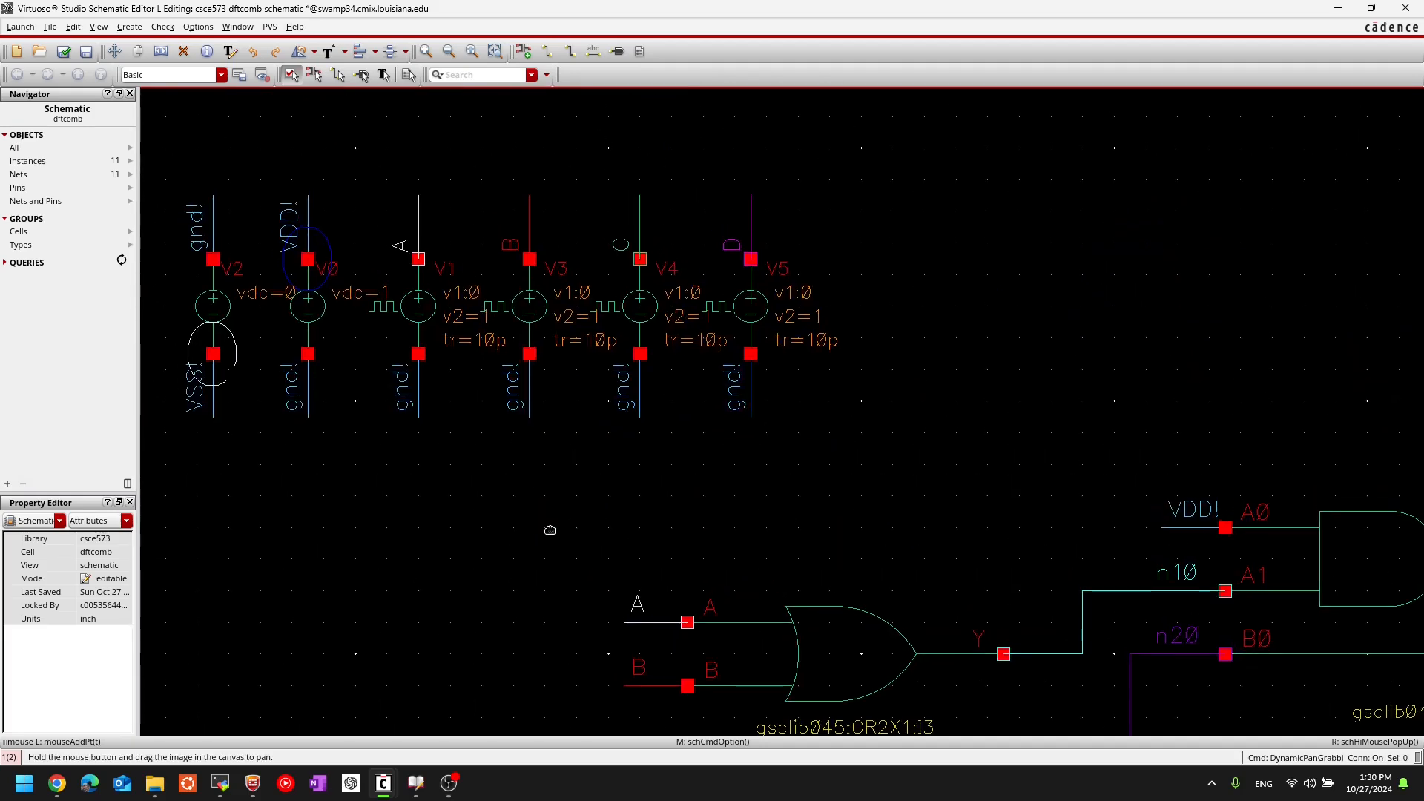
- Open the properties of pulse source V1 on net A and review its voltage levels, period, delay, rise time and pulse width
left_click(419, 308)
key("q")
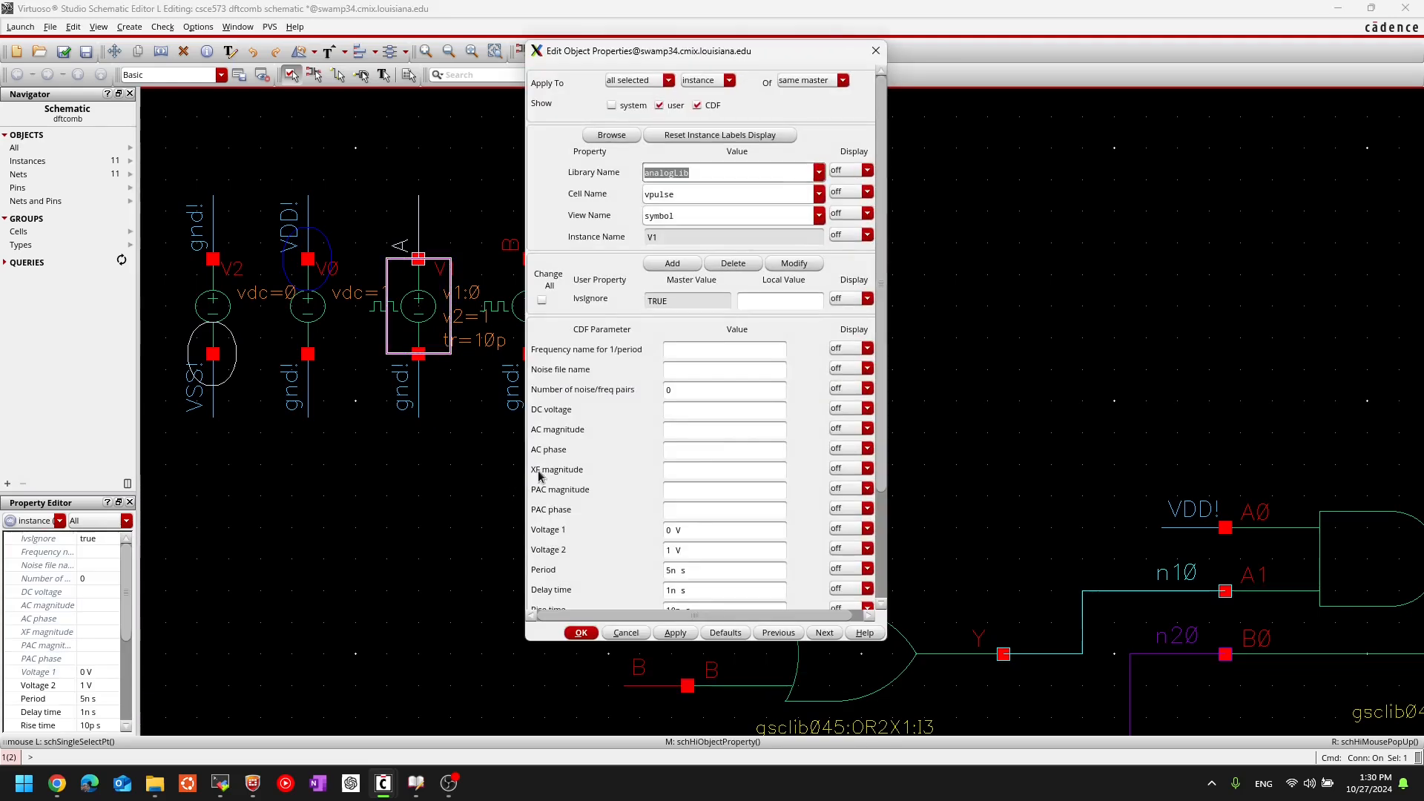
left_click(693, 393)
left_click(696, 412)
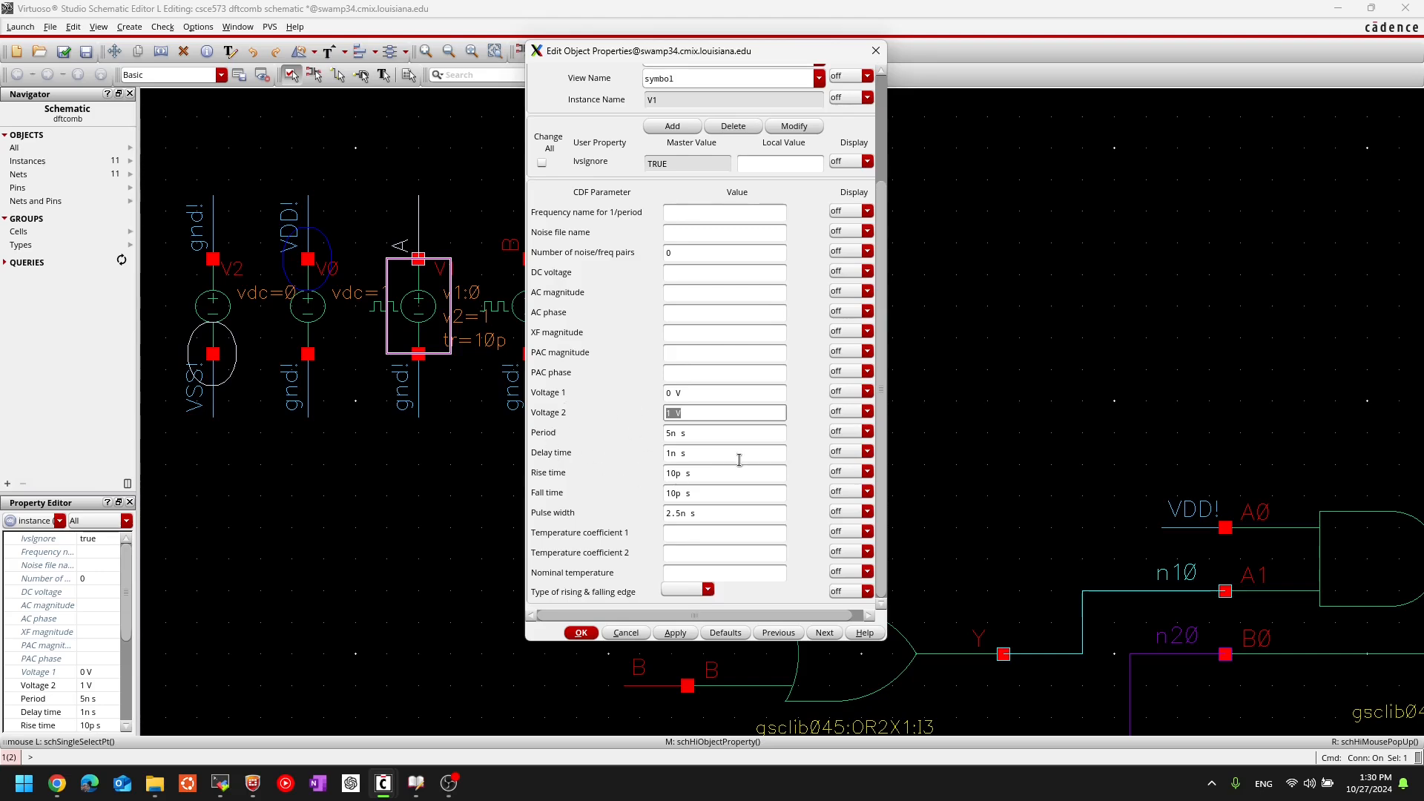
left_click(714, 434)
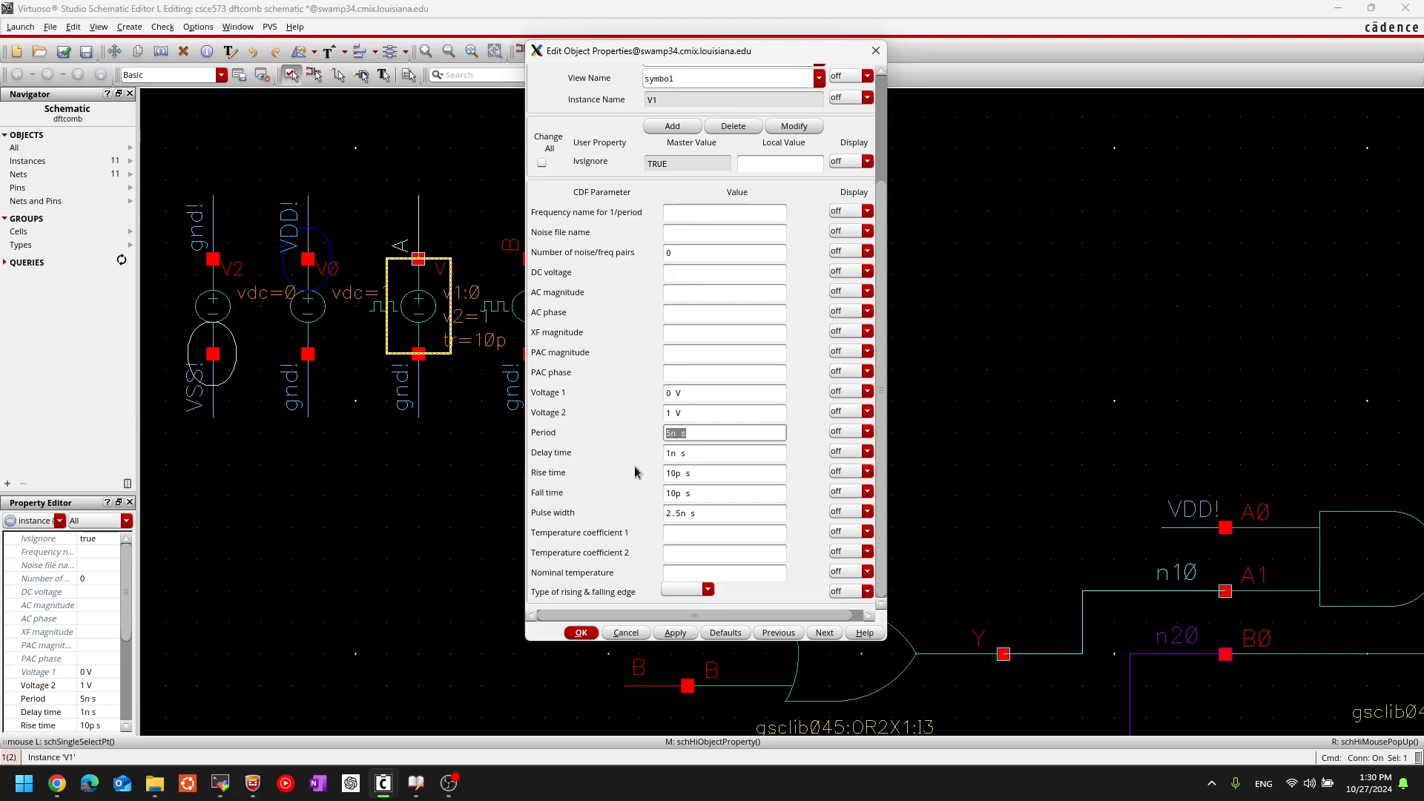
key("Tab")
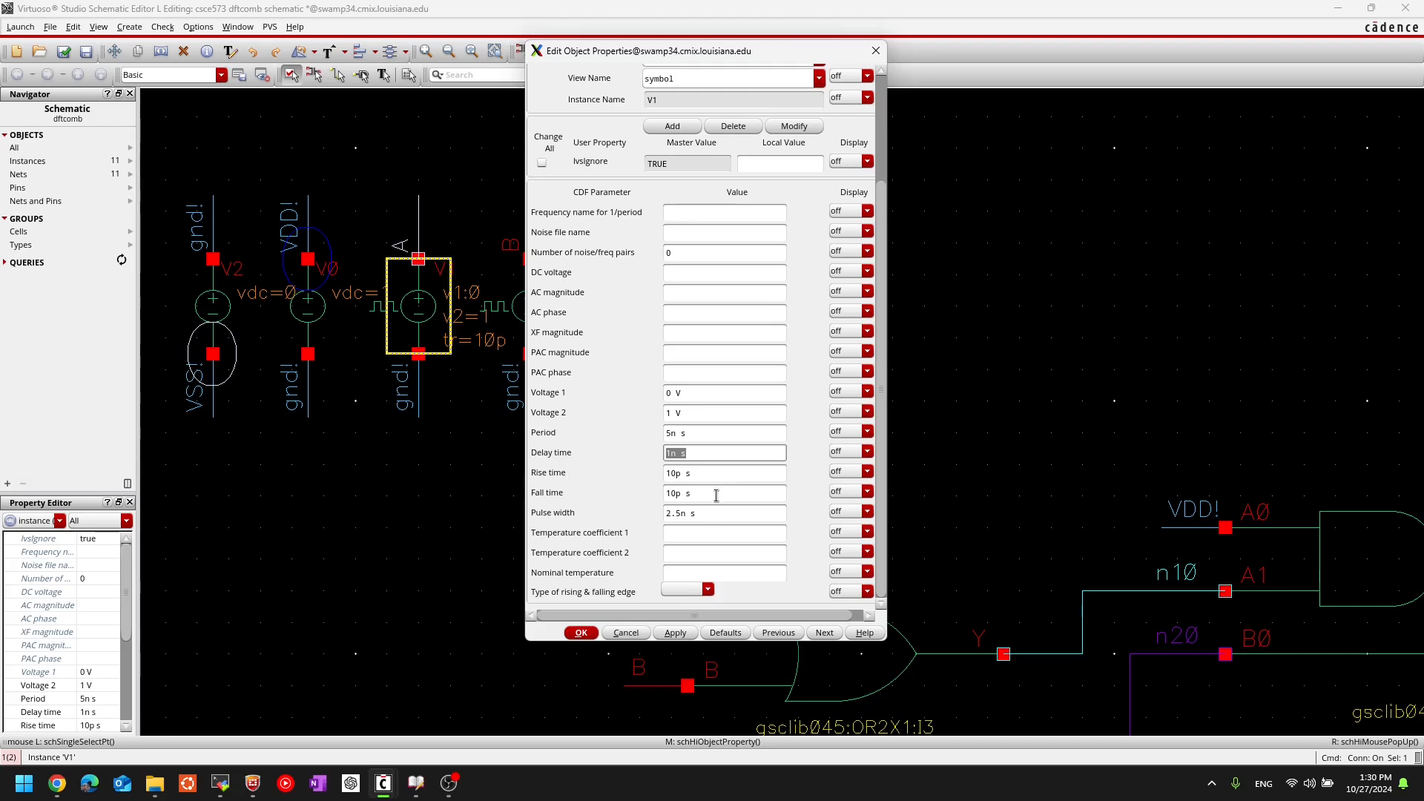
left_click(693, 474)
key("Tab")
key("shift+Tab")
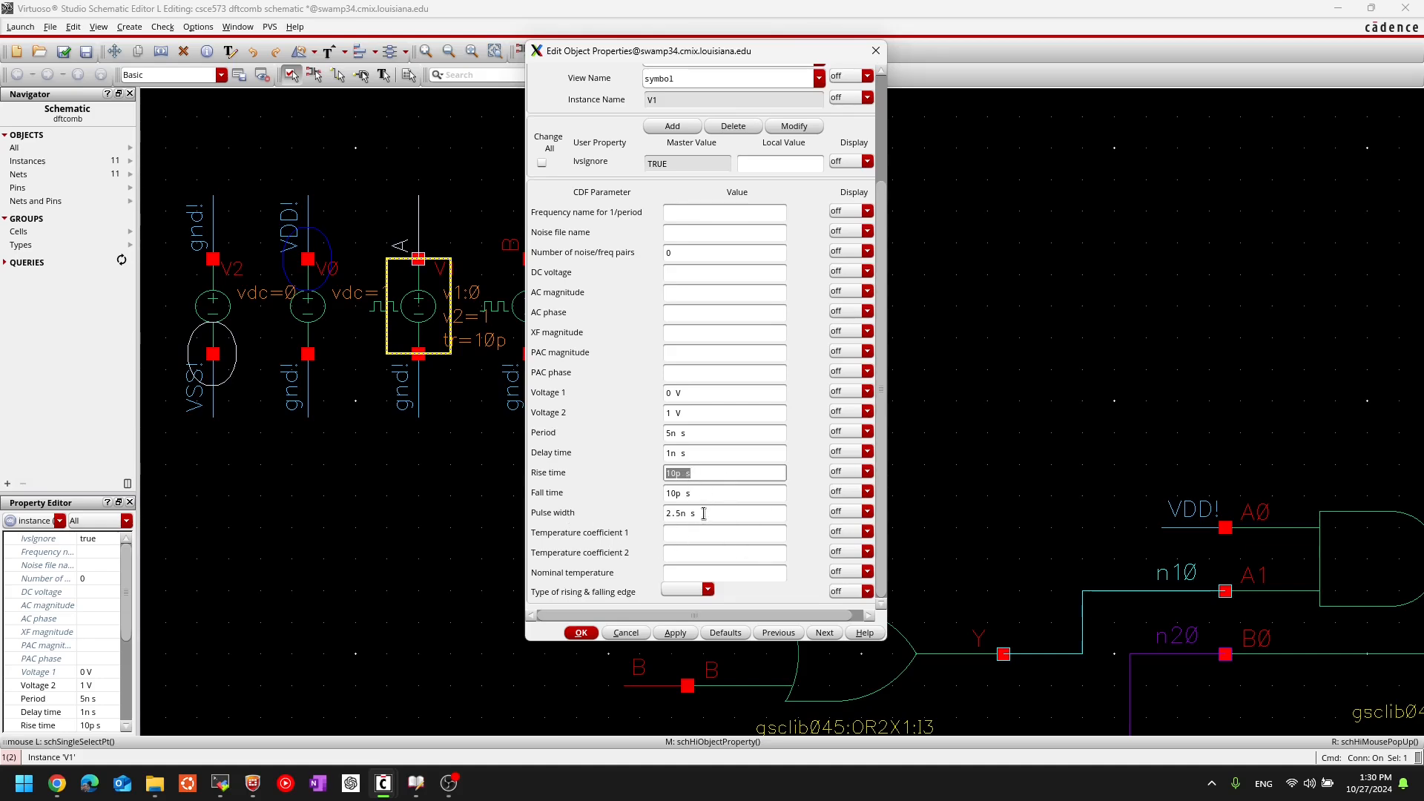
triple_click(706, 513)
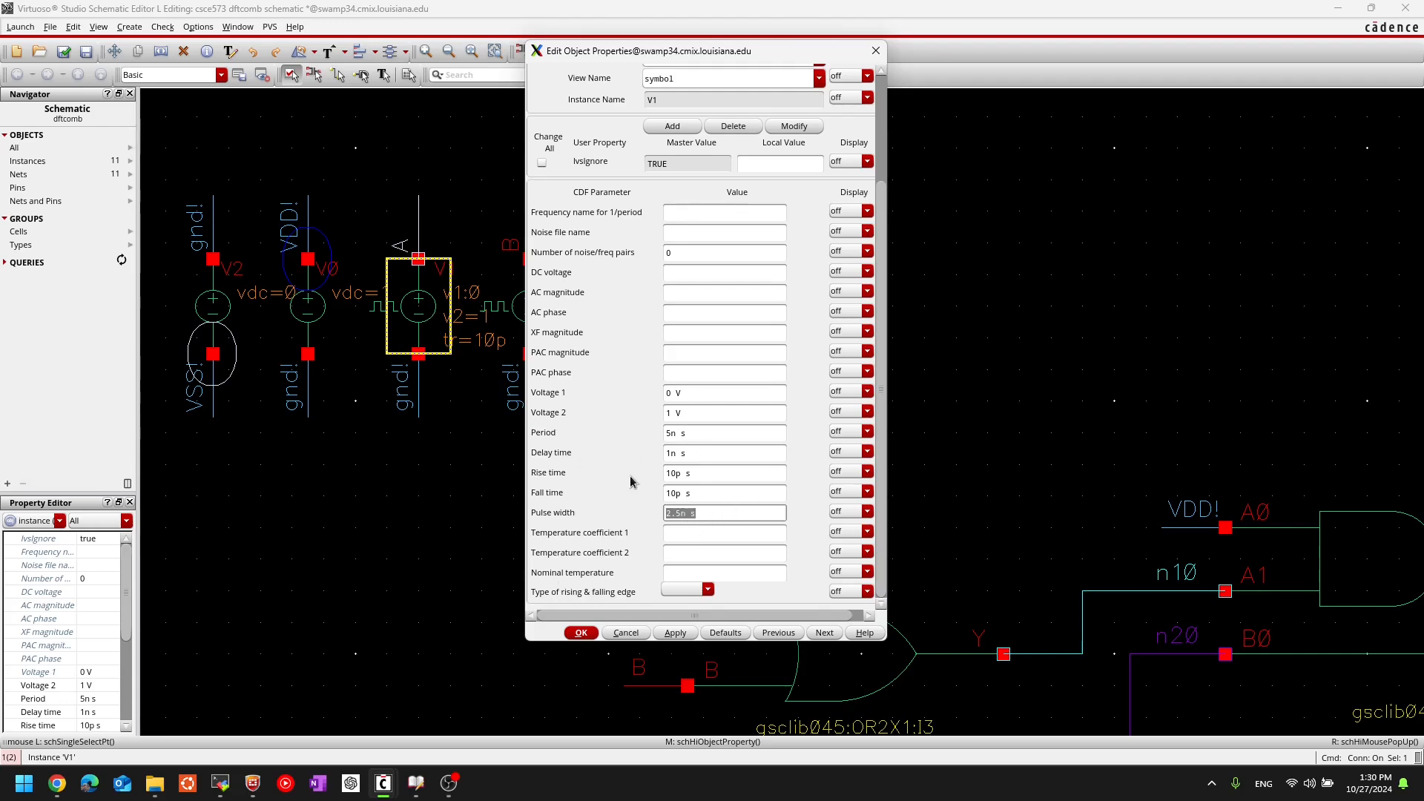
- Recheck V1's delay, edge times and voltages, compare its period with its pulse width, and close the properties
left_click(693, 453)
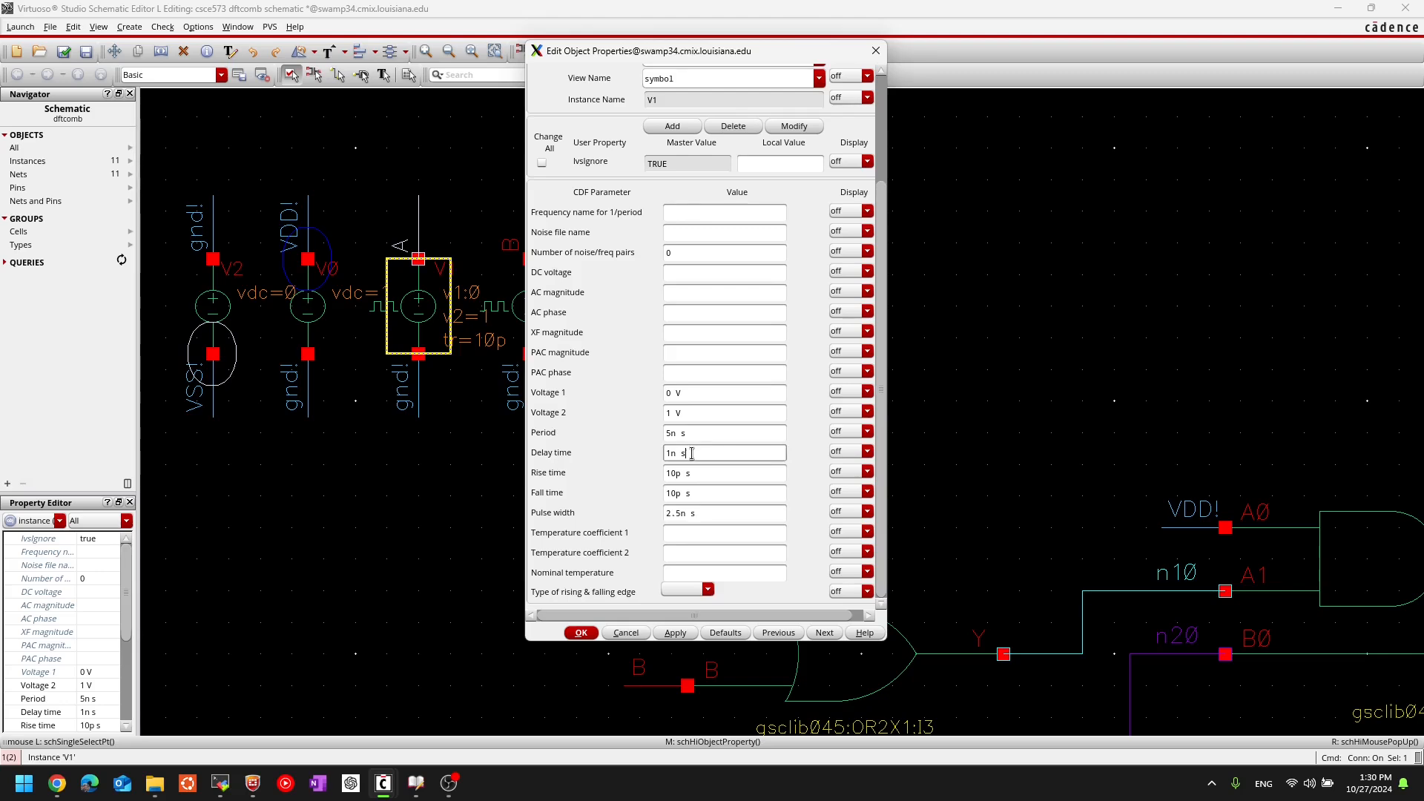
left_click(699, 473)
left_click(672, 494)
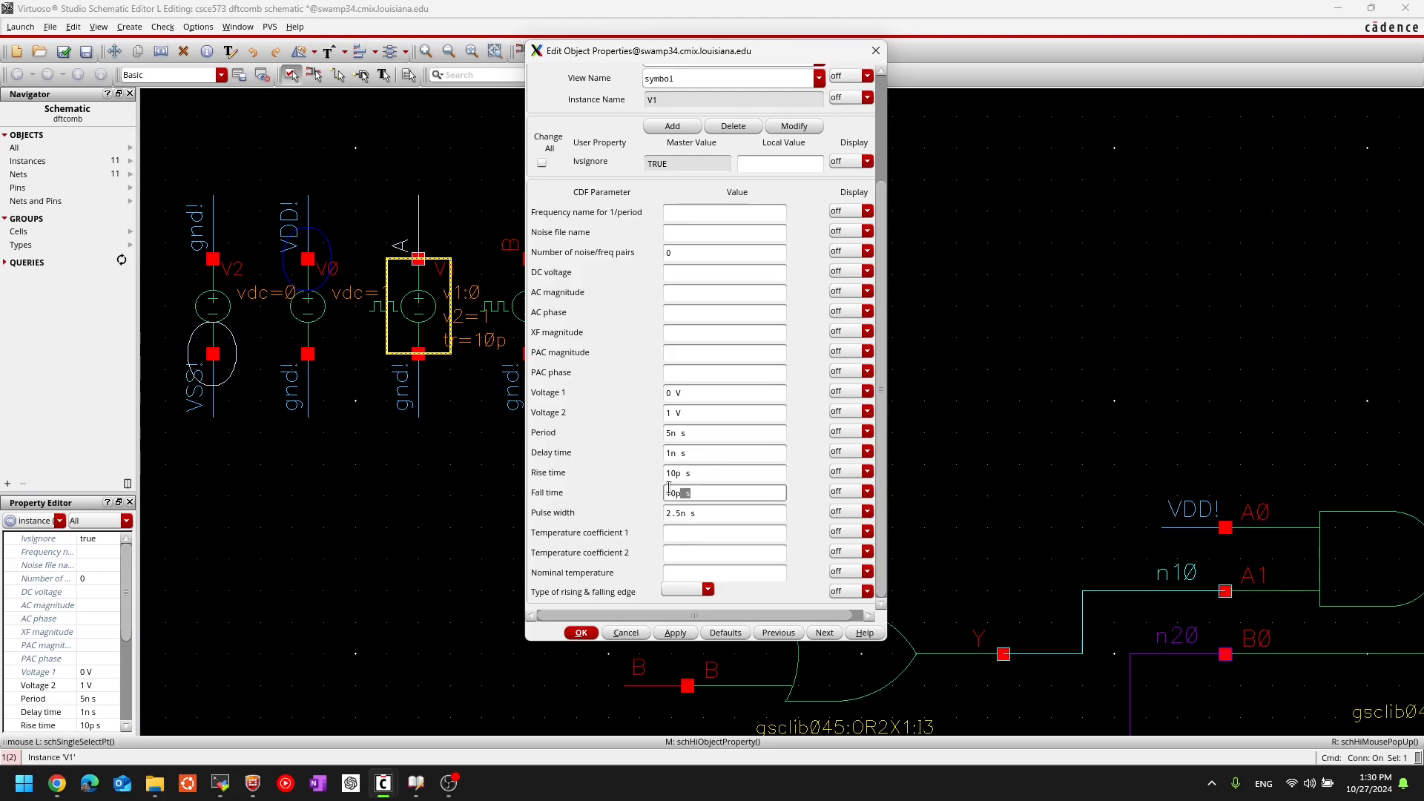
left_click(692, 454)
left_click(700, 412)
left_click(675, 393)
left_click(699, 413)
left_click(666, 434)
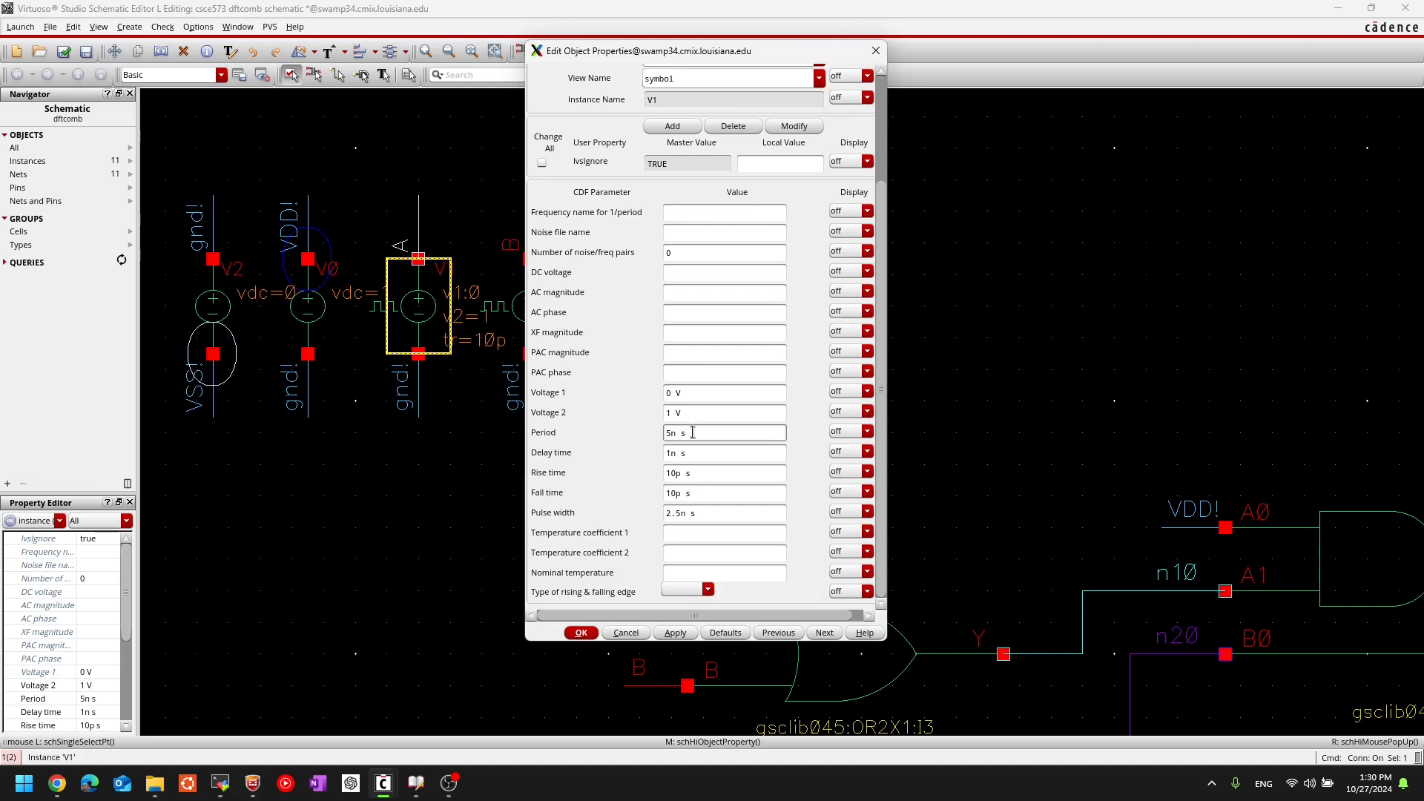
triple_click(703, 512)
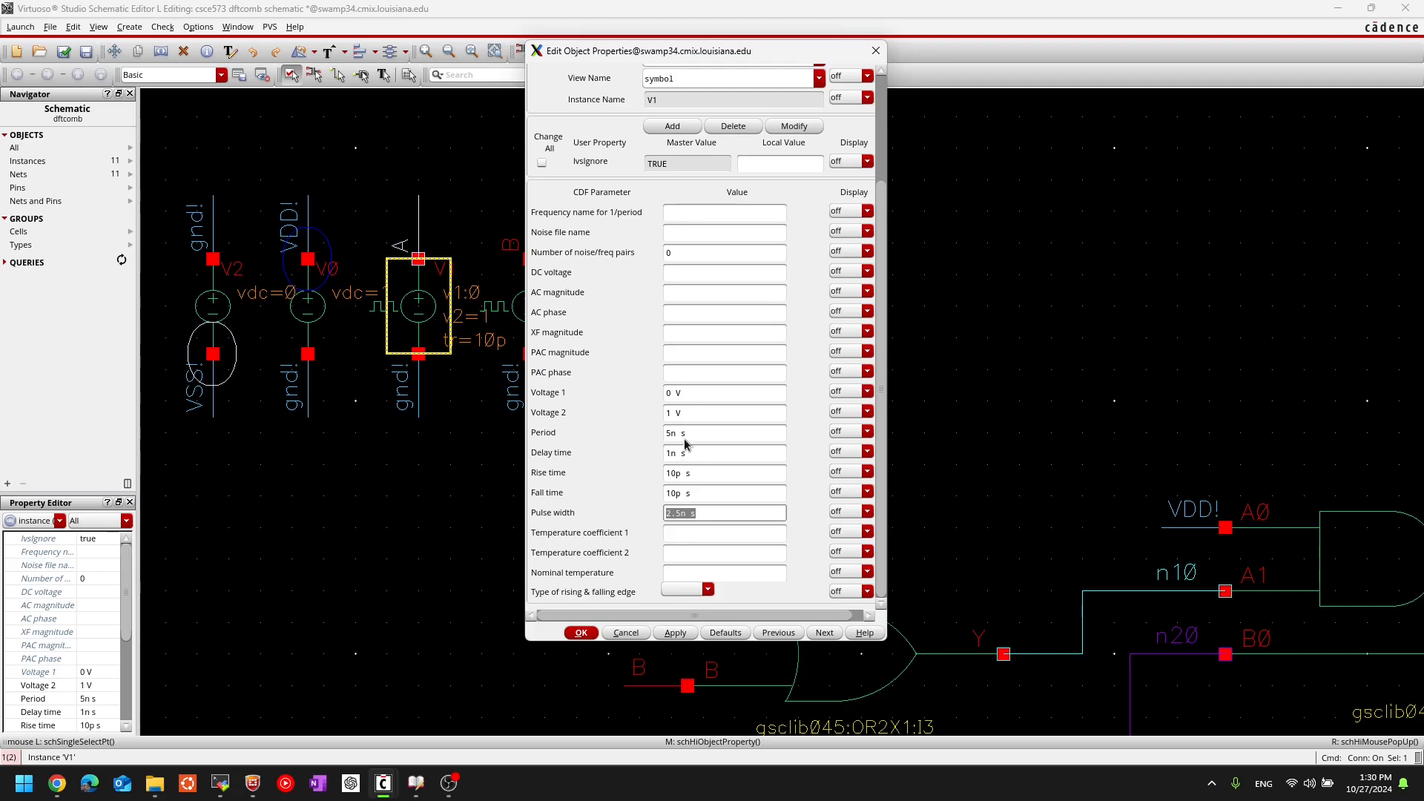
left_click_drag(687, 435, 663, 433)
triple_click(712, 512)
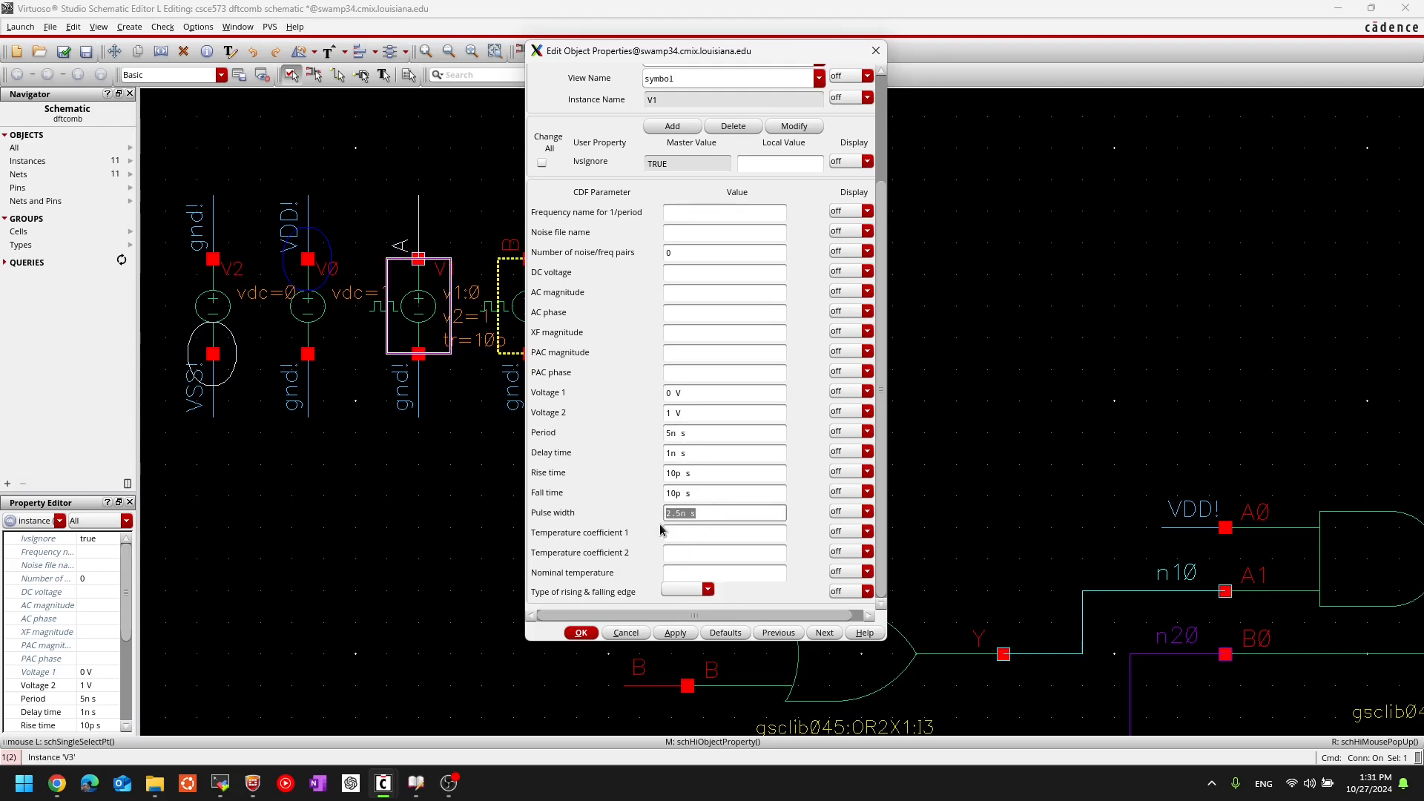
left_click(588, 632)
left_click(436, 454)
- Review the period and pulse width of pulse source V3 on net B and close its properties
left_click(534, 307)
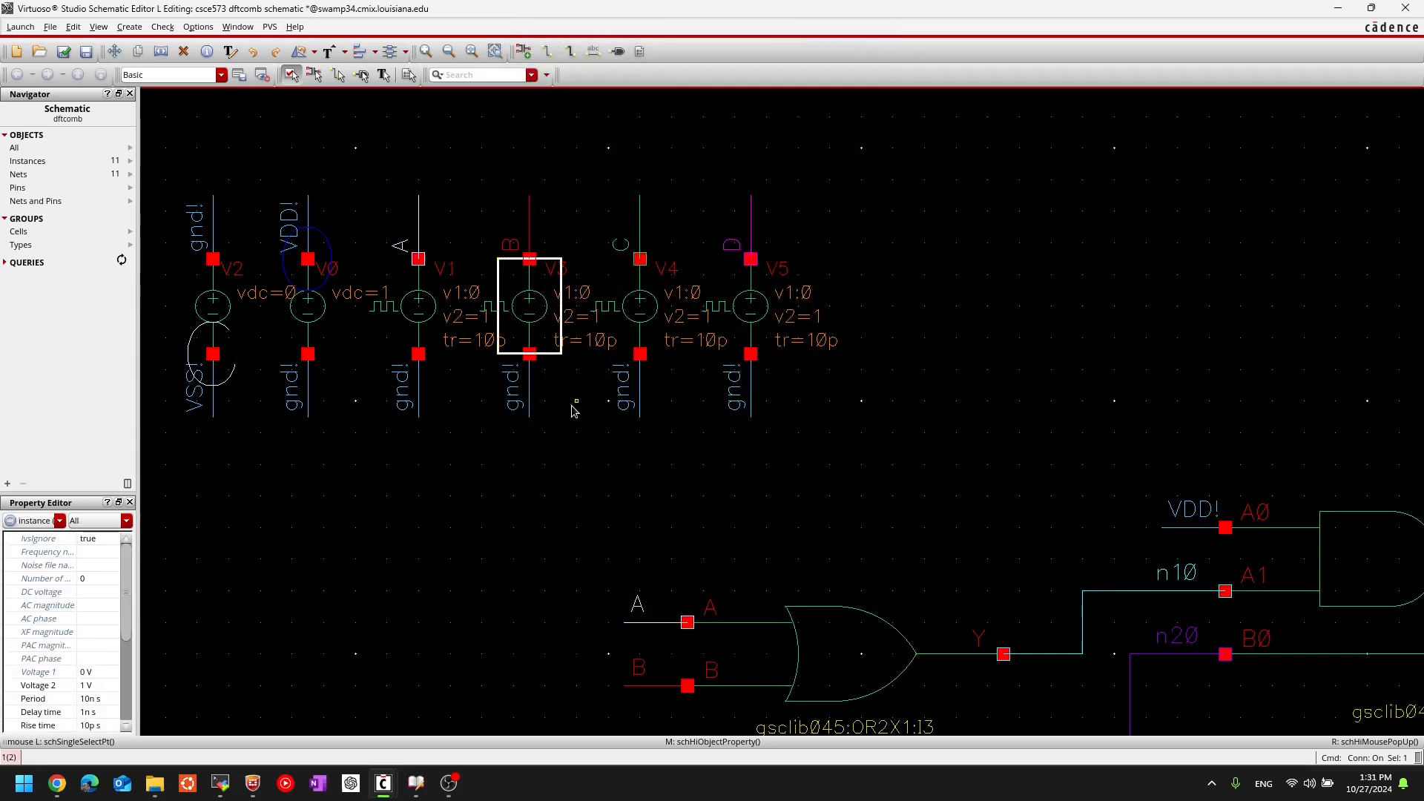
key("q")
left_click_drag(703, 435, 644, 434)
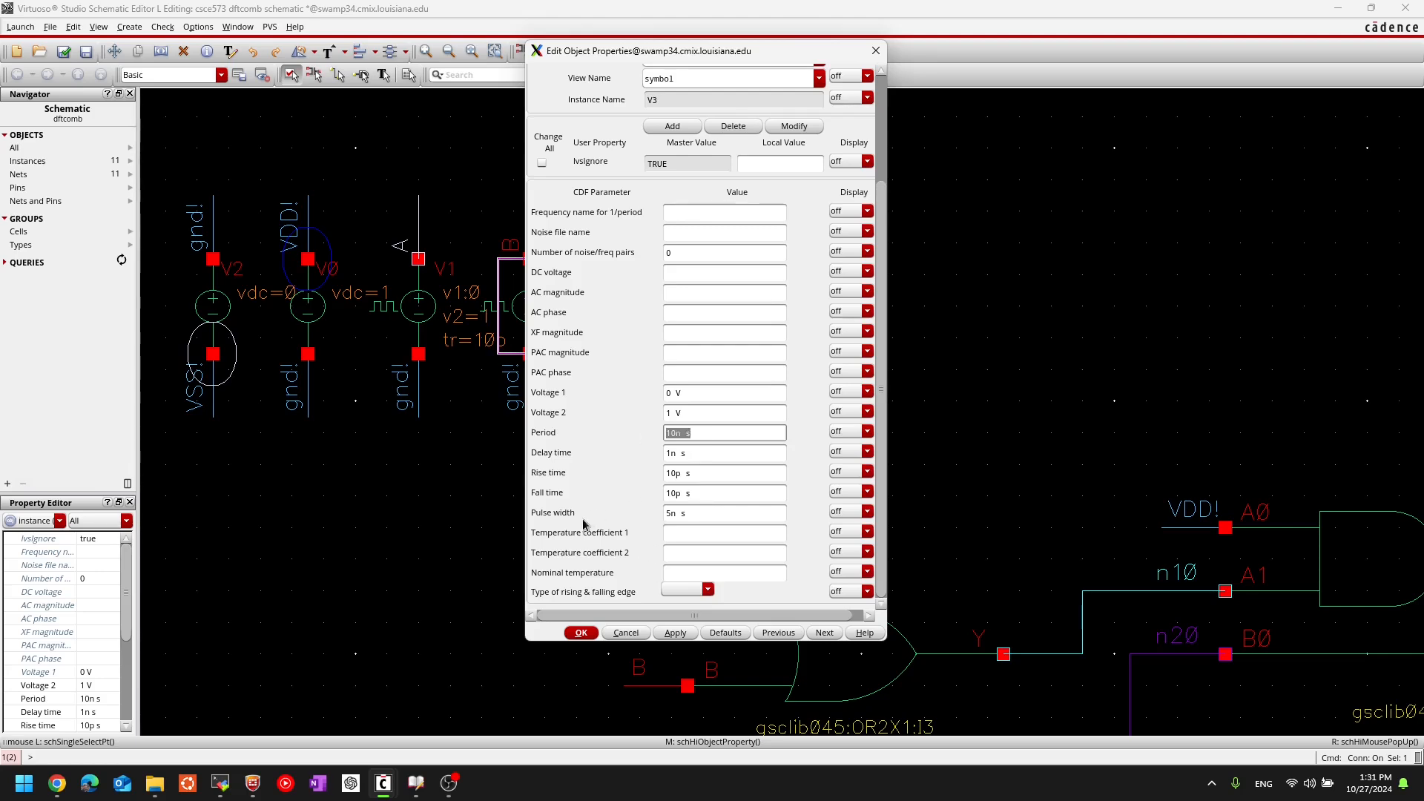
left_click(696, 517)
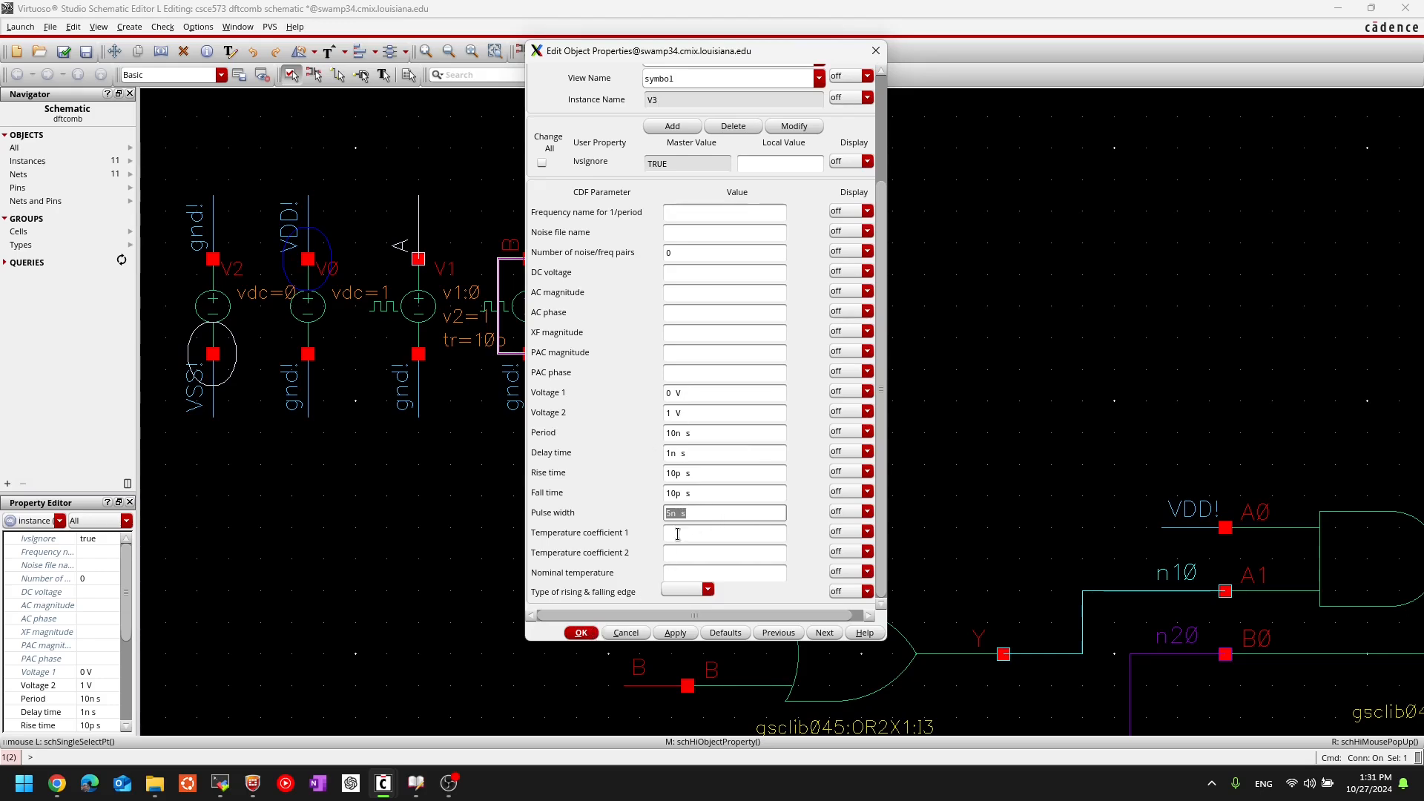
left_click(579, 634)
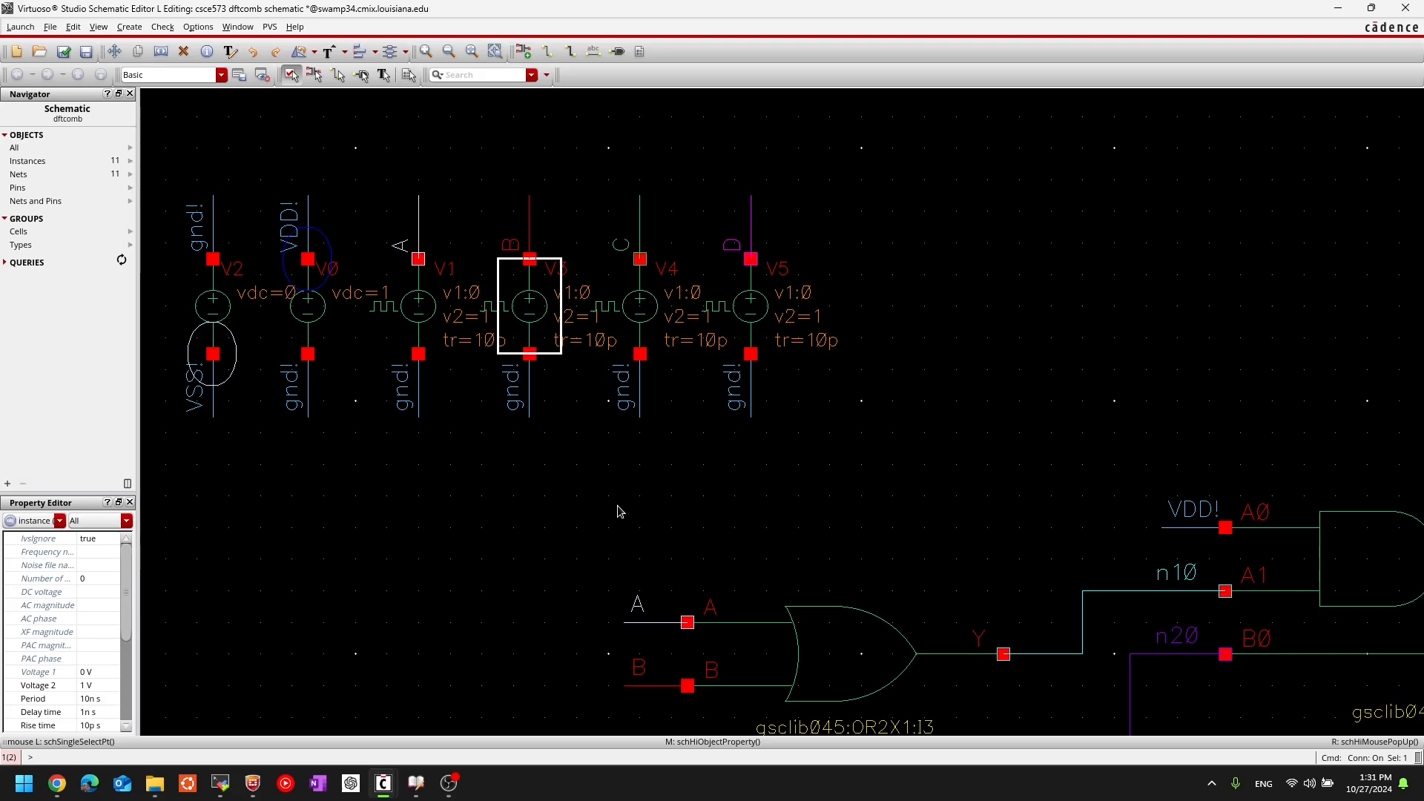
- Review the period and pulse width of pulse source V4 on net C and close its properties
key("q")
left_click_drag(702, 439, 663, 436)
left_click(702, 514)
left_click(581, 633)
- Review the period, pulse width and Voltage 1 of pulse source V5 on net D, closing its properties and clearing the selection
left_click(803, 360)
key("q")
left_click_drag(711, 433, 654, 435)
left_click(721, 514)
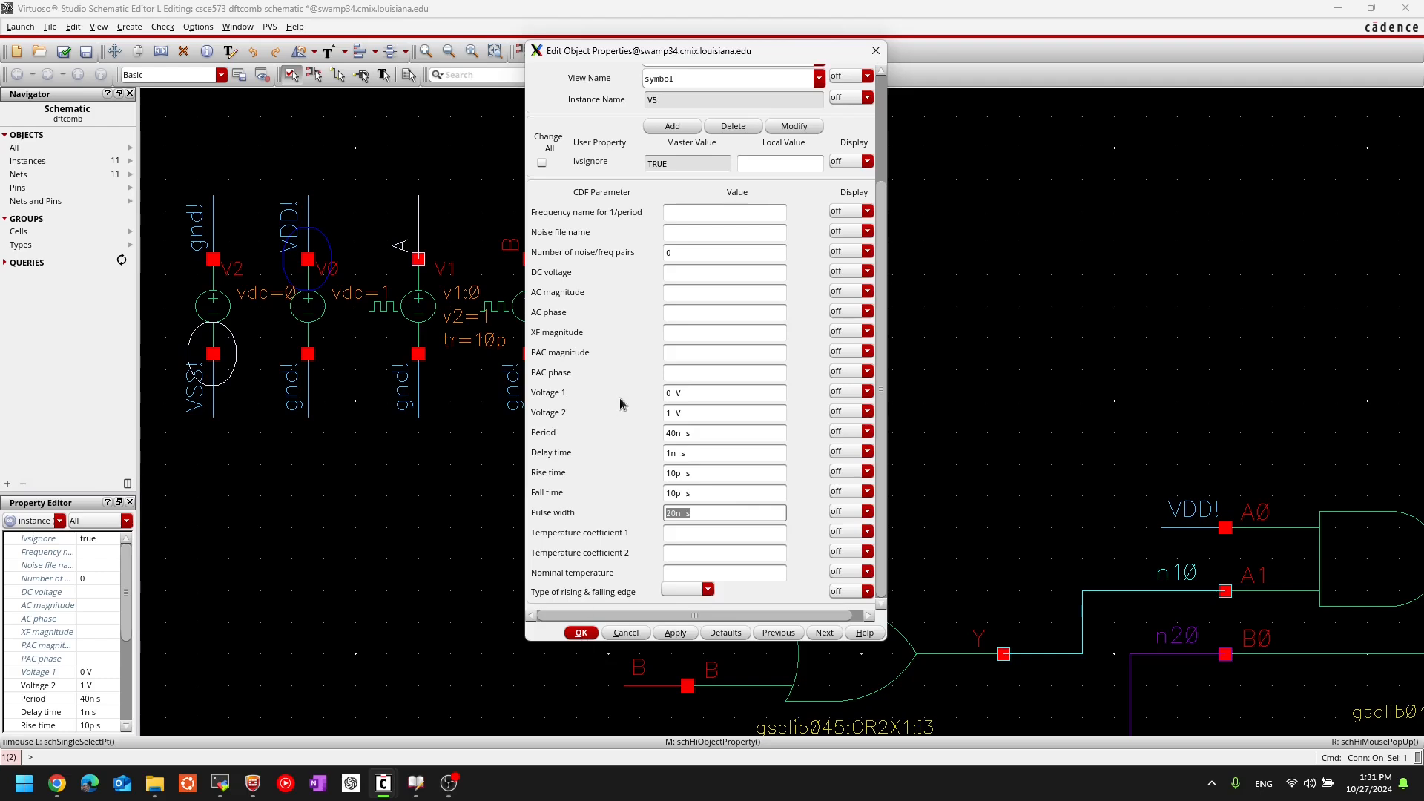
left_click(691, 394)
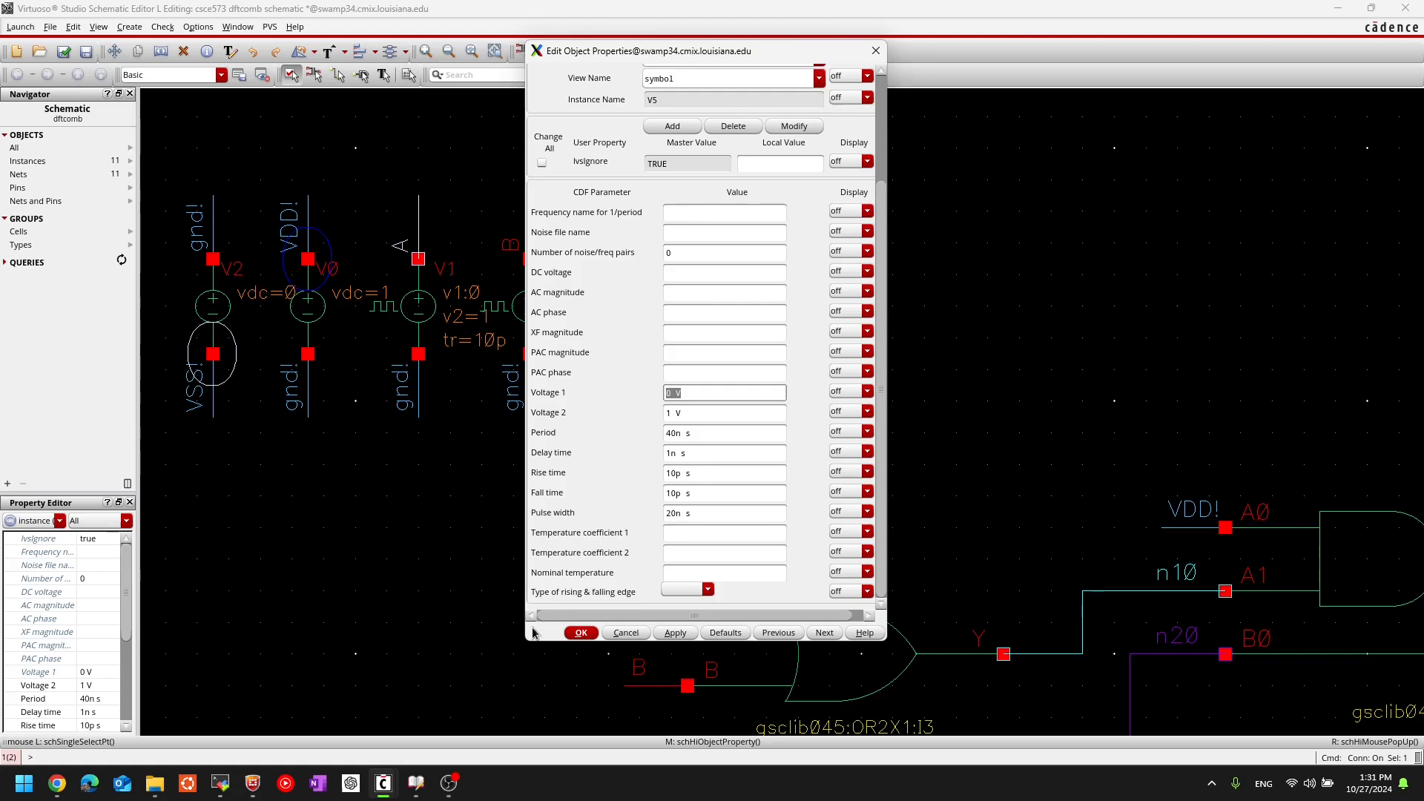
left_click(581, 632)
left_click(365, 340)
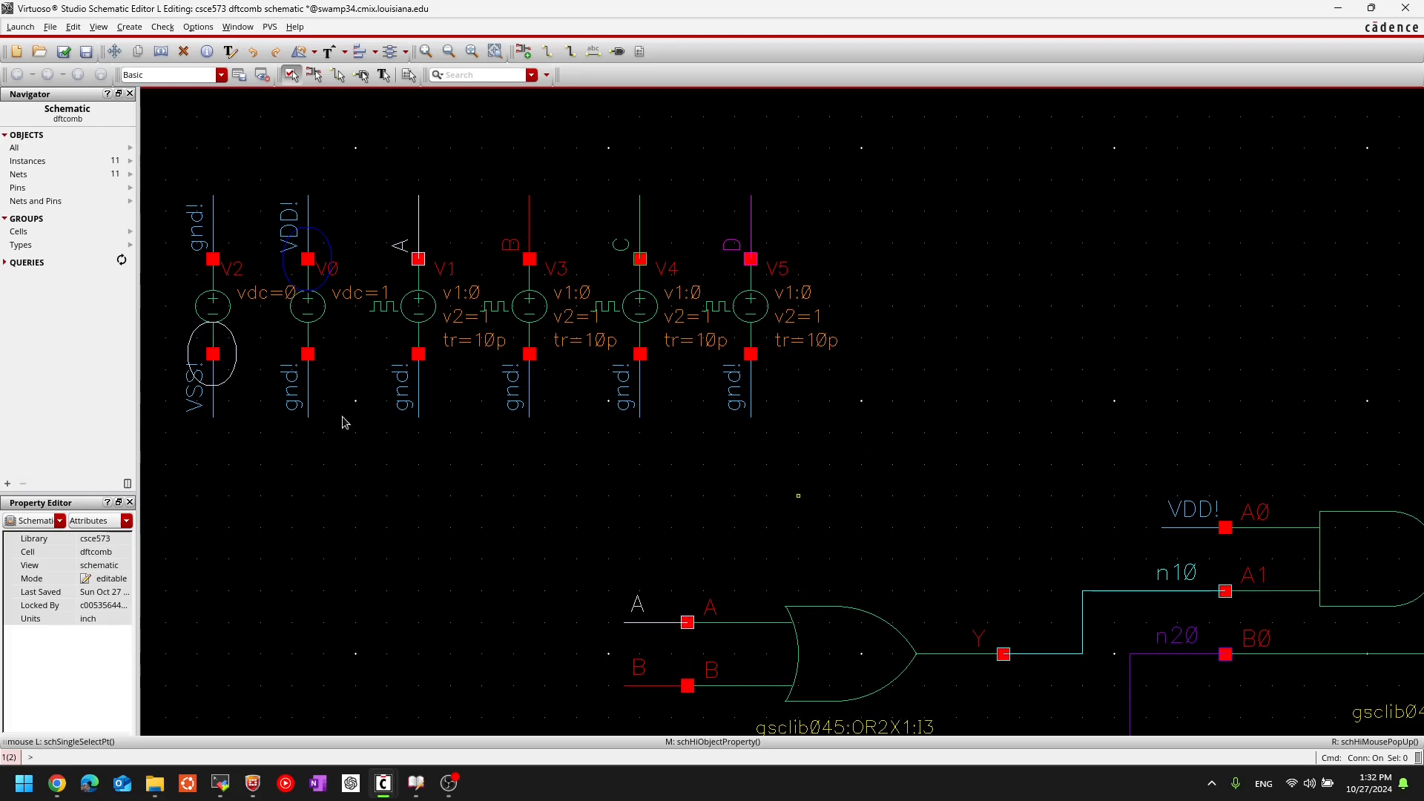
- Review the properties of the DC source V0 that supplies VDD!, closing them and clearing the selection
left_click_drag(261, 151, 319, 152)
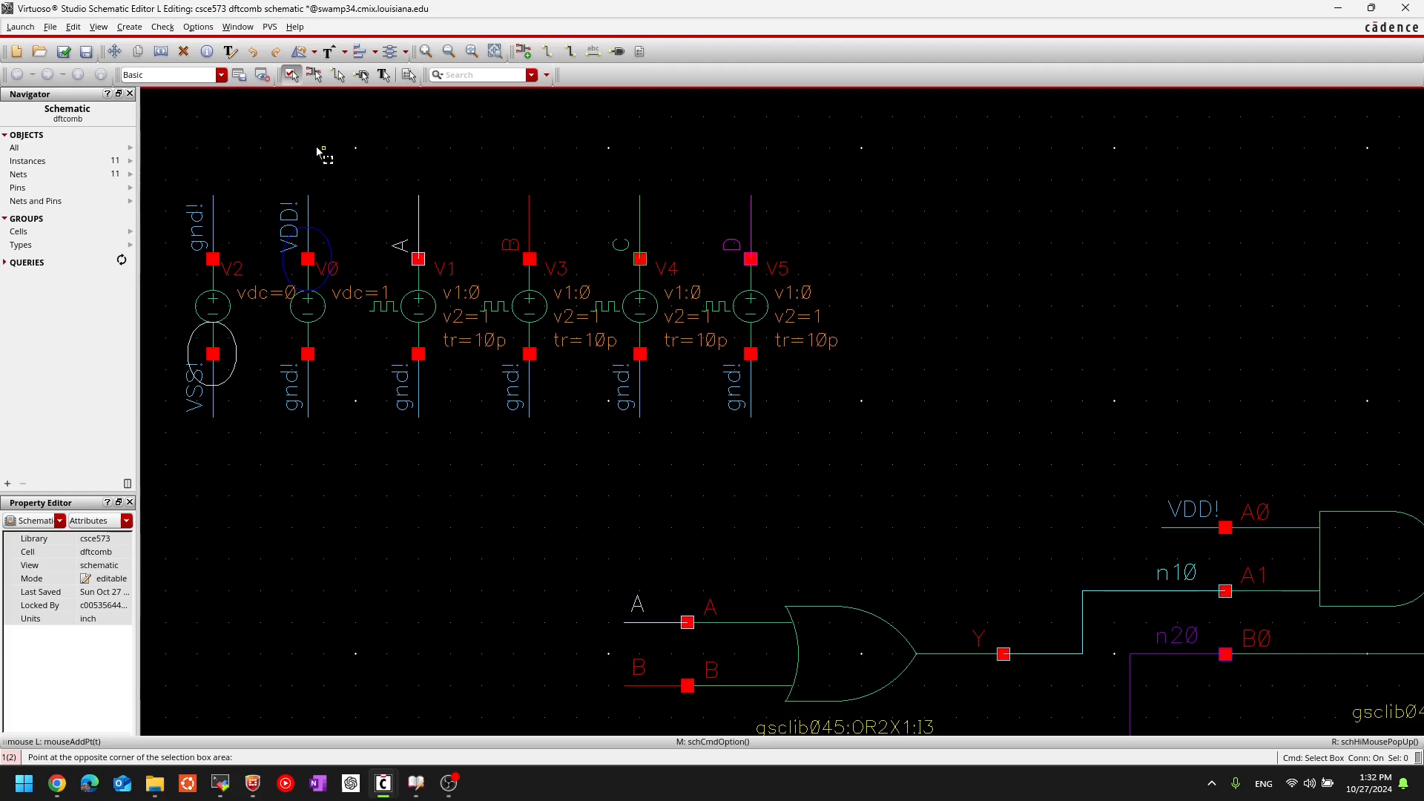
left_click(321, 323)
key("q")
left_click(691, 389)
left_click(586, 633)
left_click(385, 558)
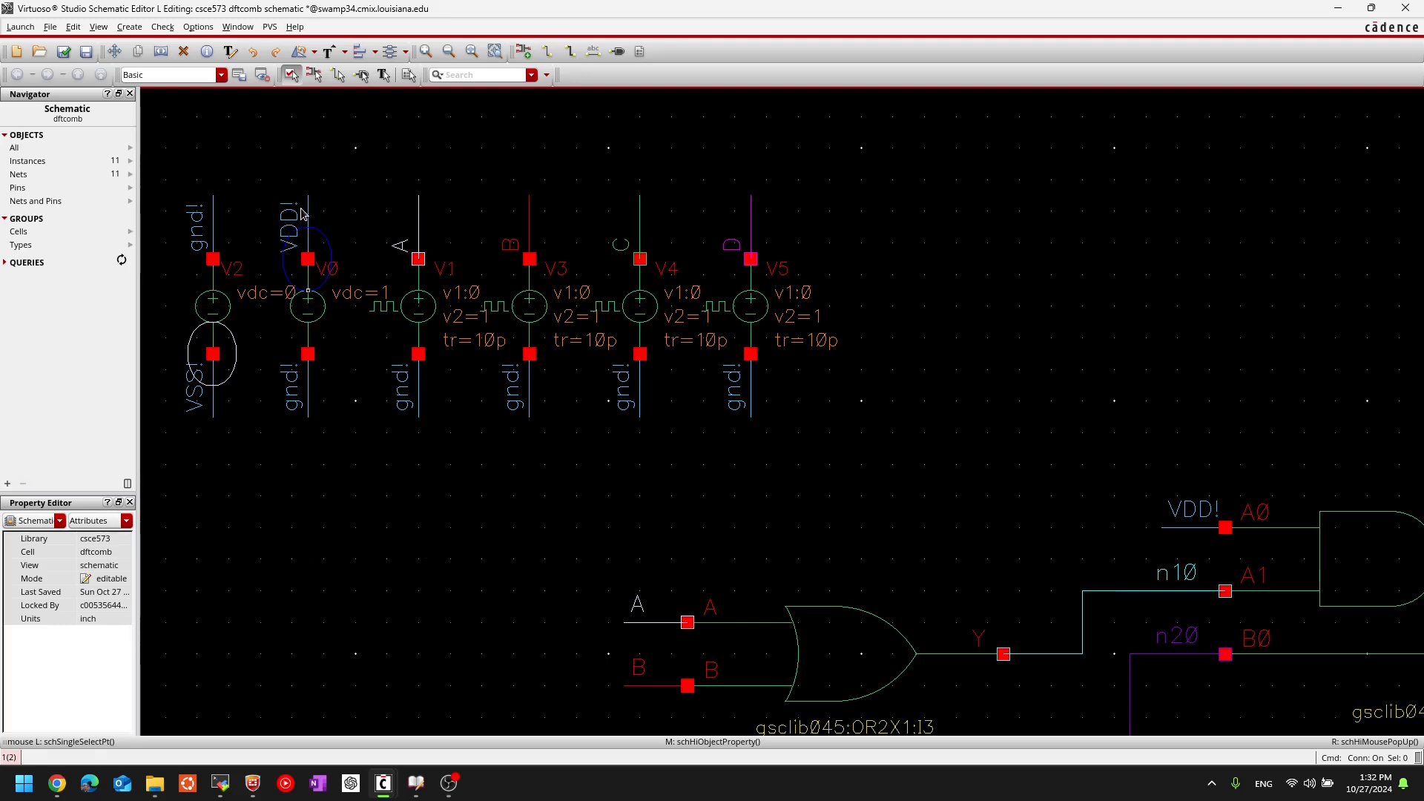
- Examine the gate network from inputs A to D through nets n10, n20 and n30 to out
scroll(466, 502, "down", 2, "ctrl")
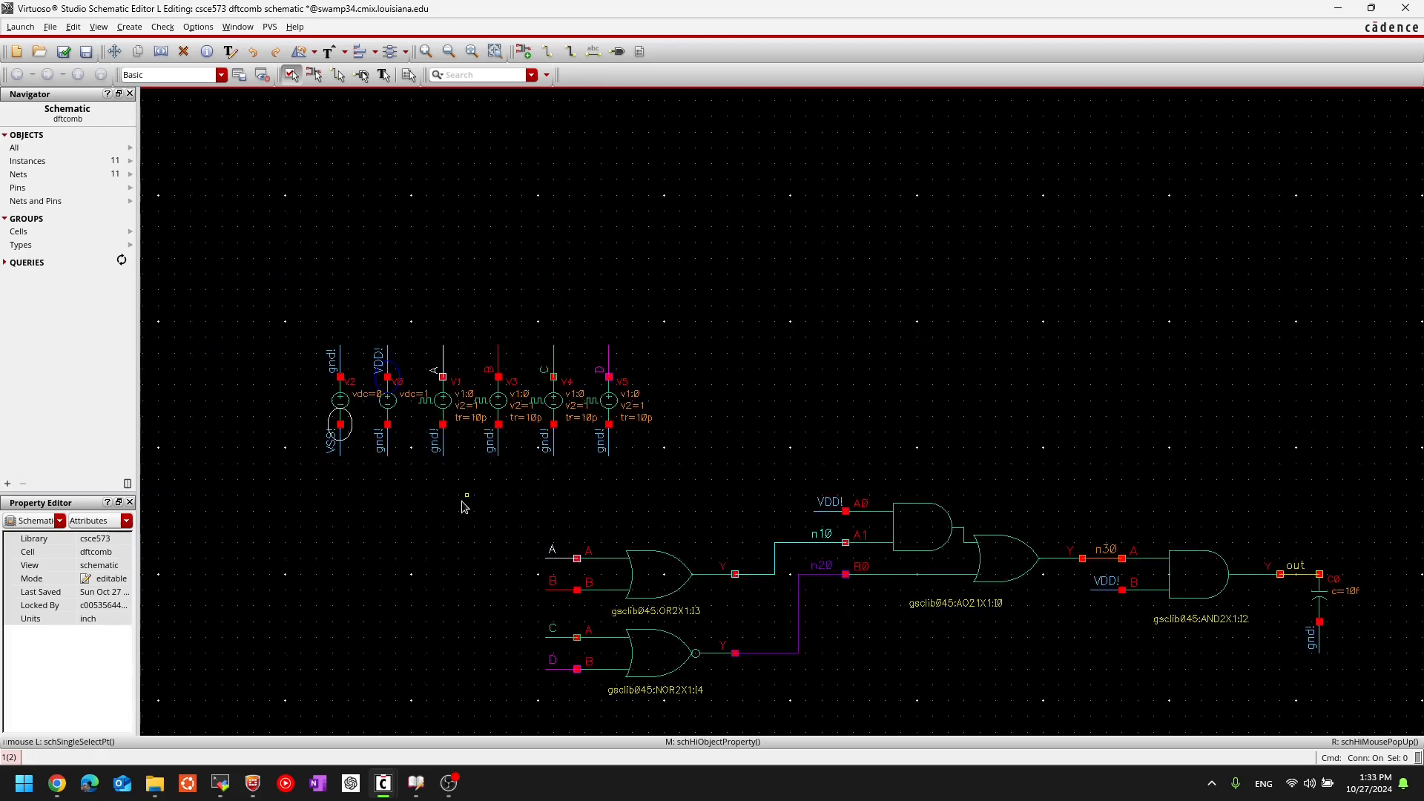
middle_click_drag(455, 543, 279, 372)
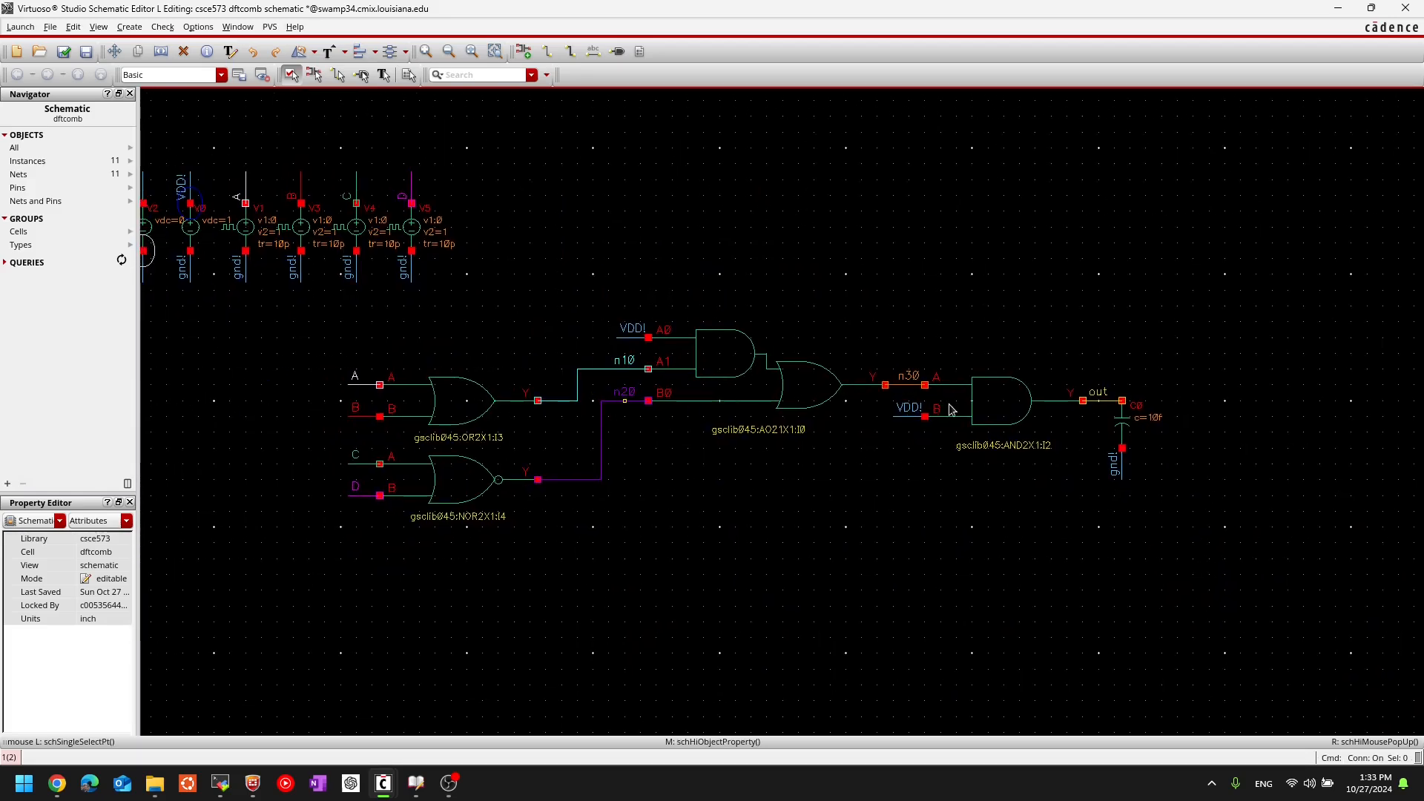
middle_click_drag(659, 523, 768, 586)
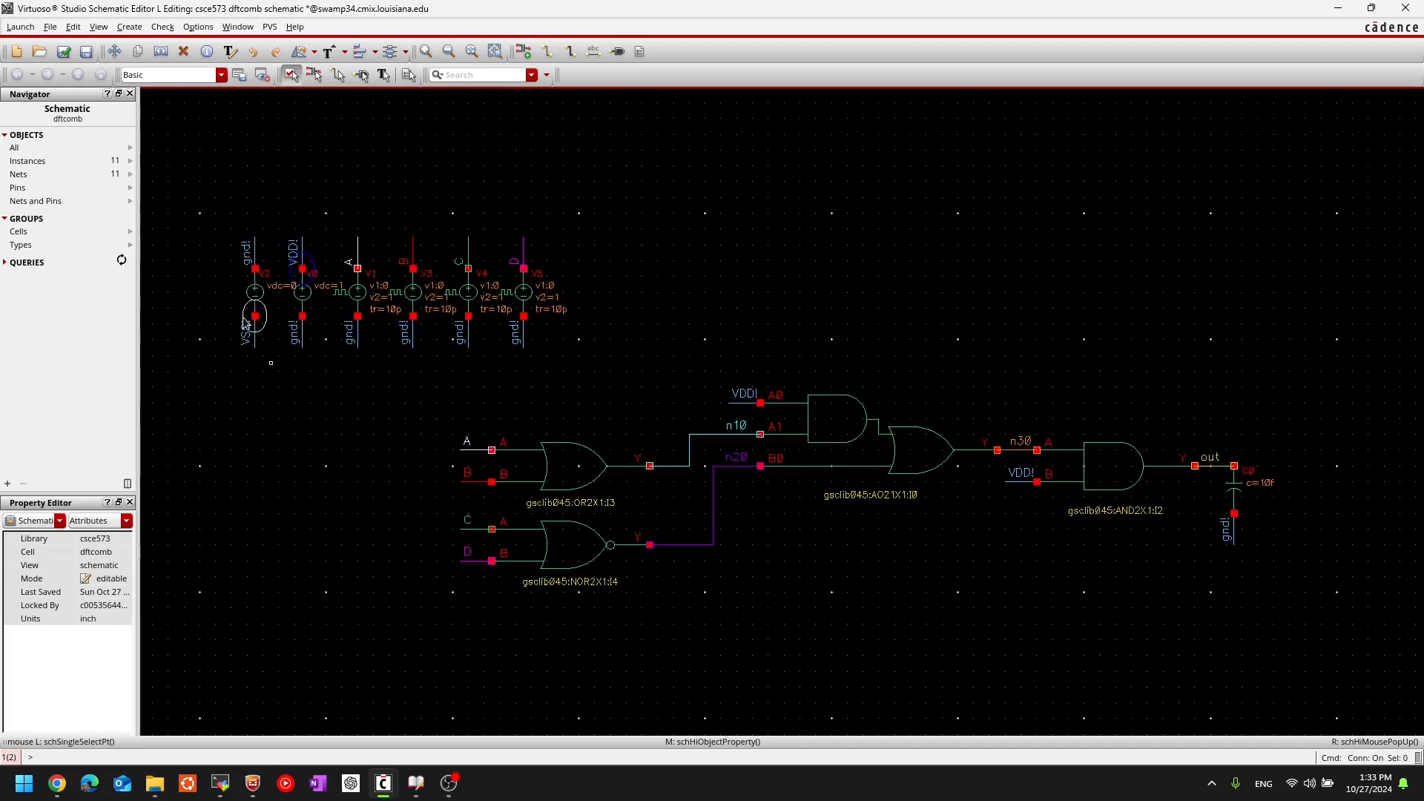
- Switch to the ADE Explorer window, review the maestro output signals beside the schematic, and return to the schematic
mouse_move(388, 788)
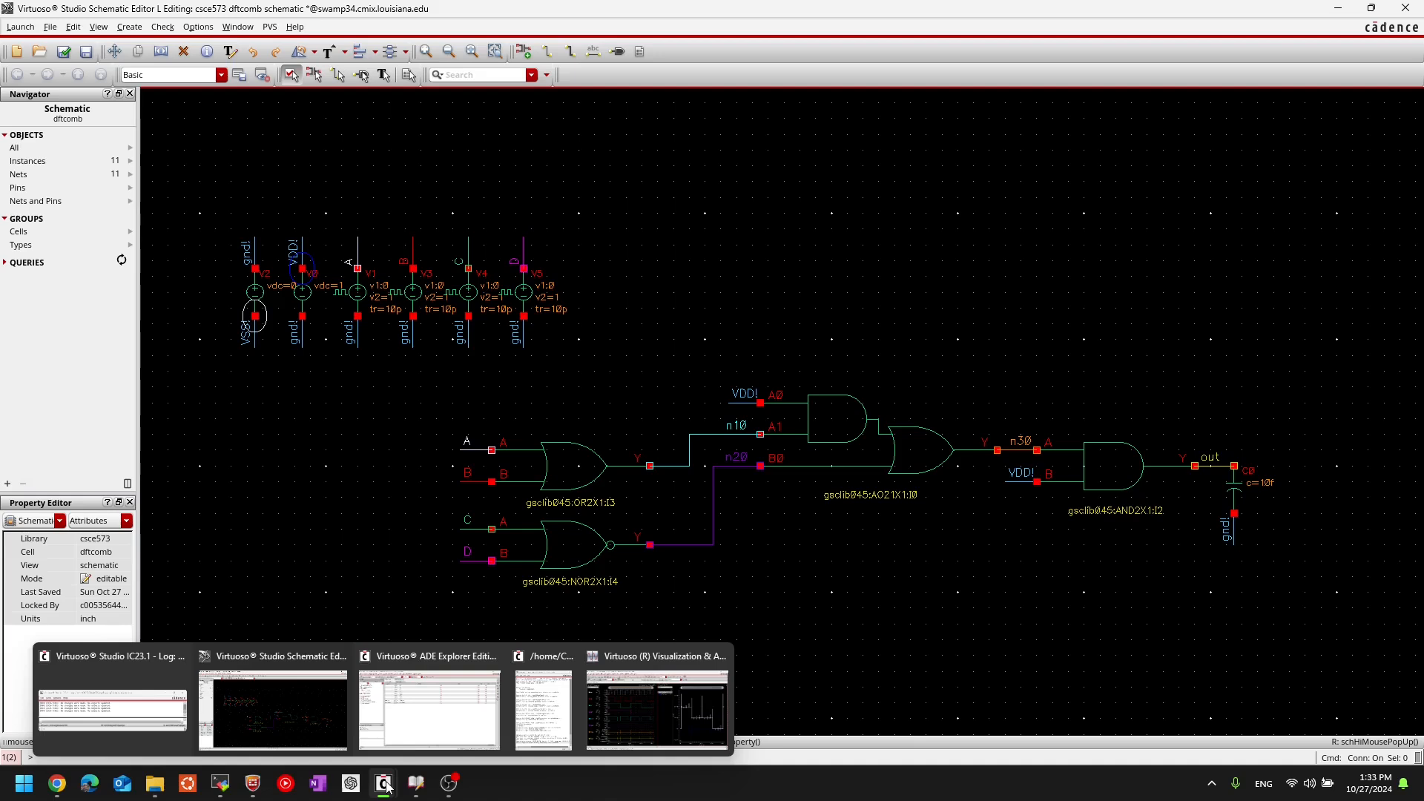
left_click(469, 722)
left_click_drag(549, 13, 652, 61)
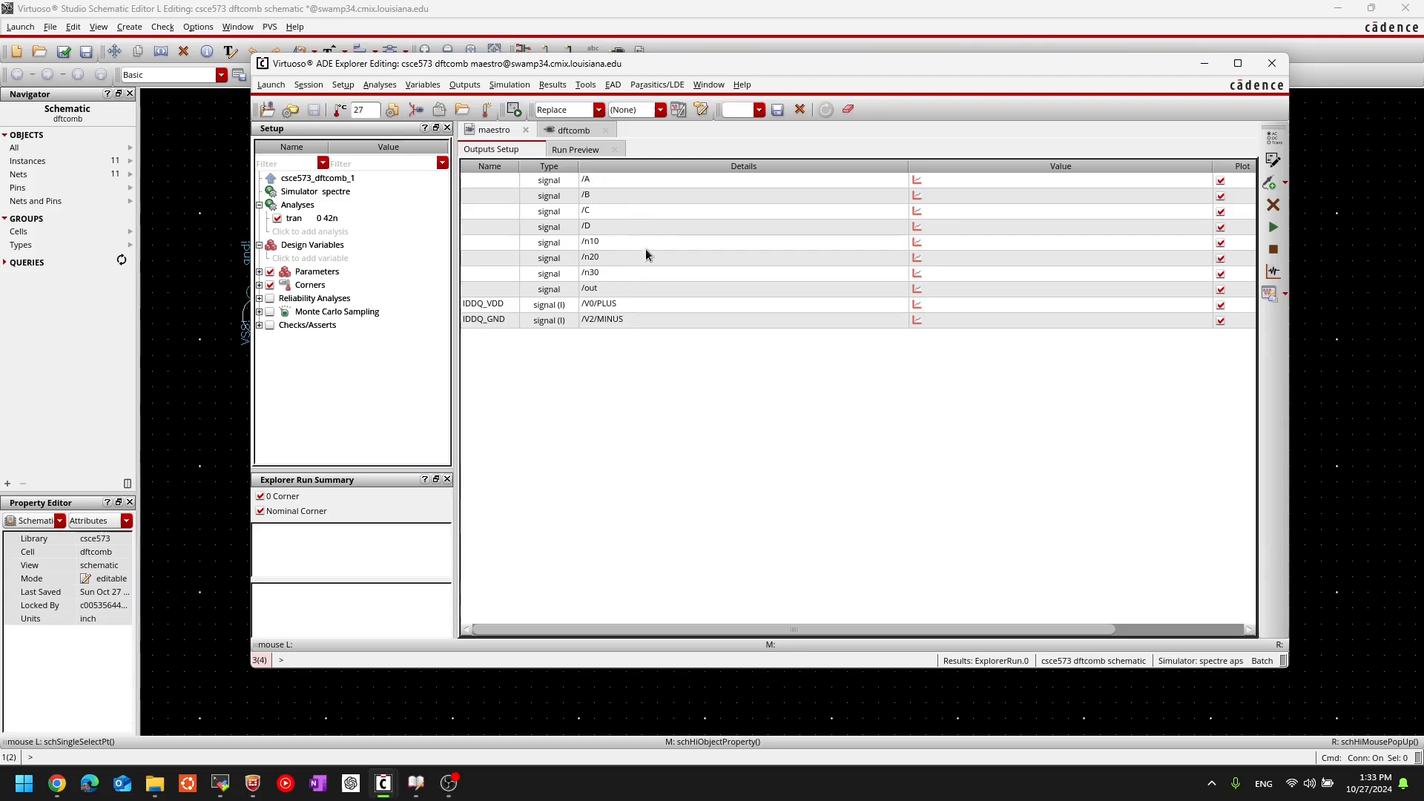
left_click_drag(663, 72, 1069, 127)
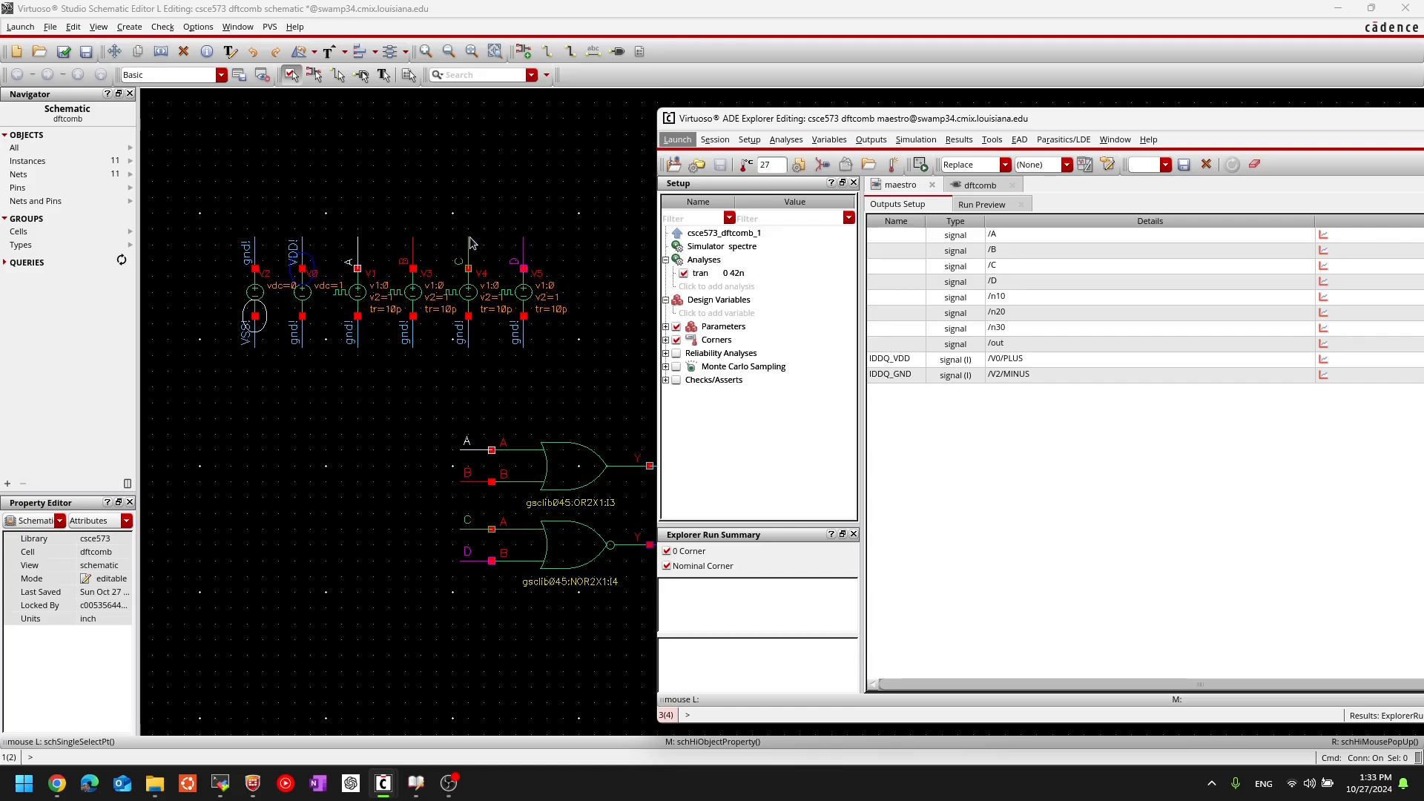
left_click_drag(1095, 120, 981, 125)
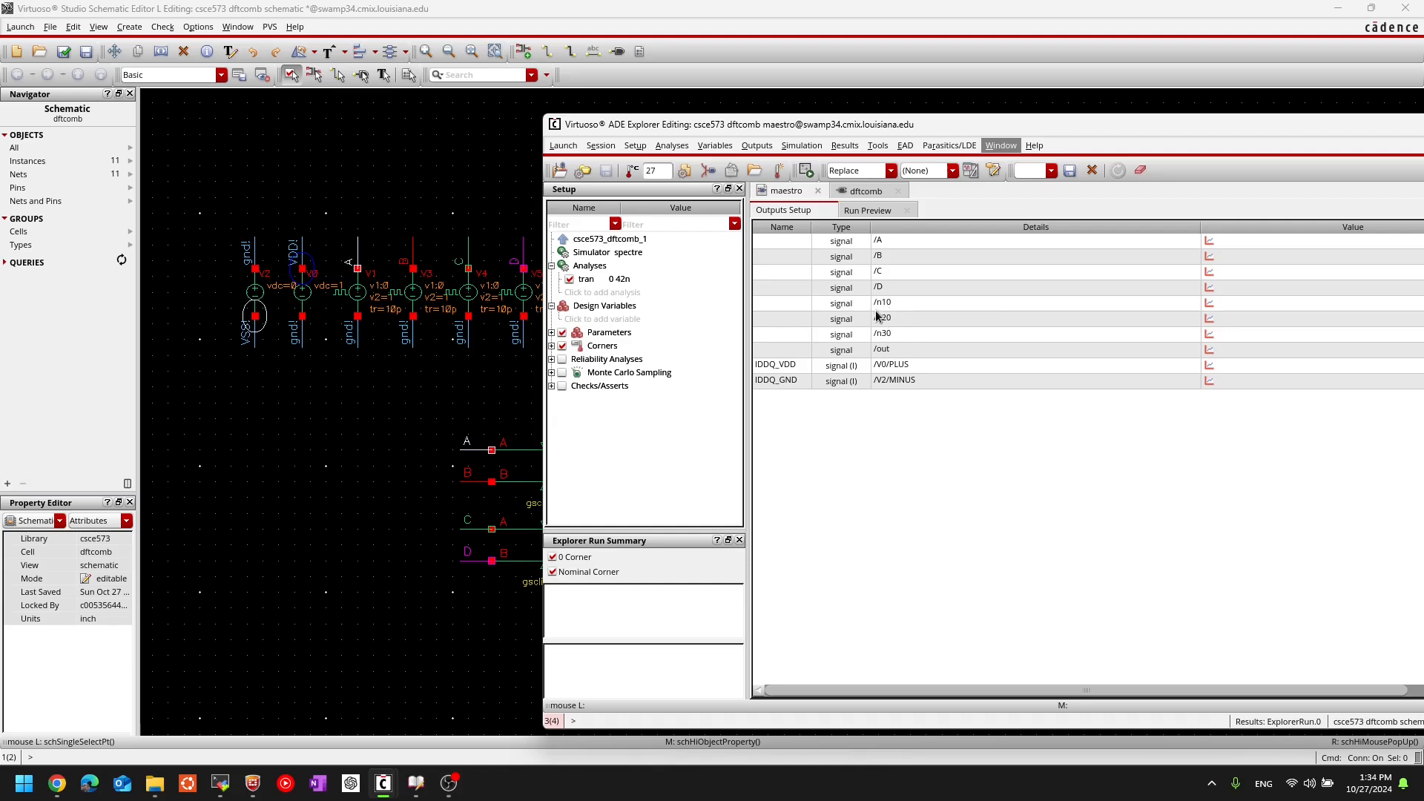
left_click_drag(969, 127, 563, 107)
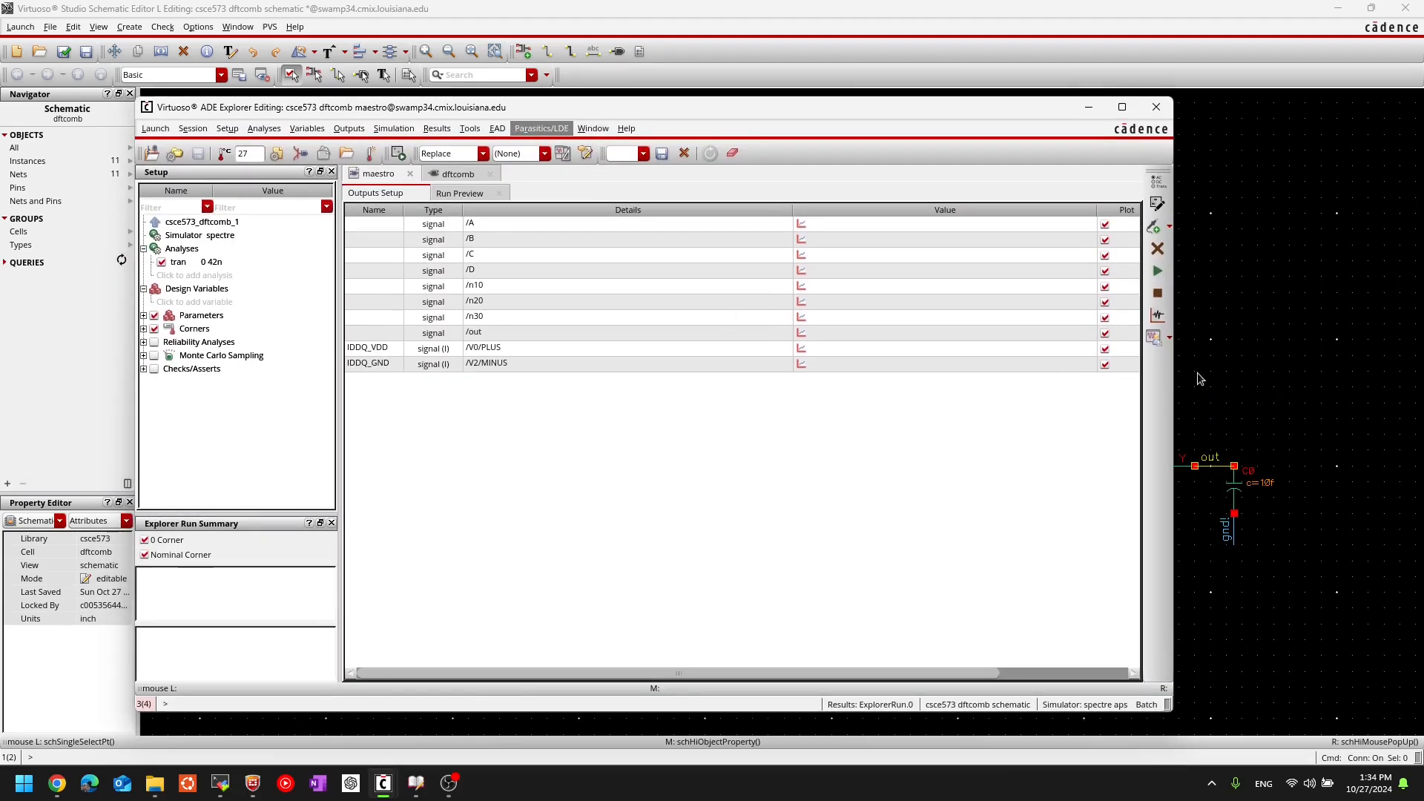
left_click(1198, 376)
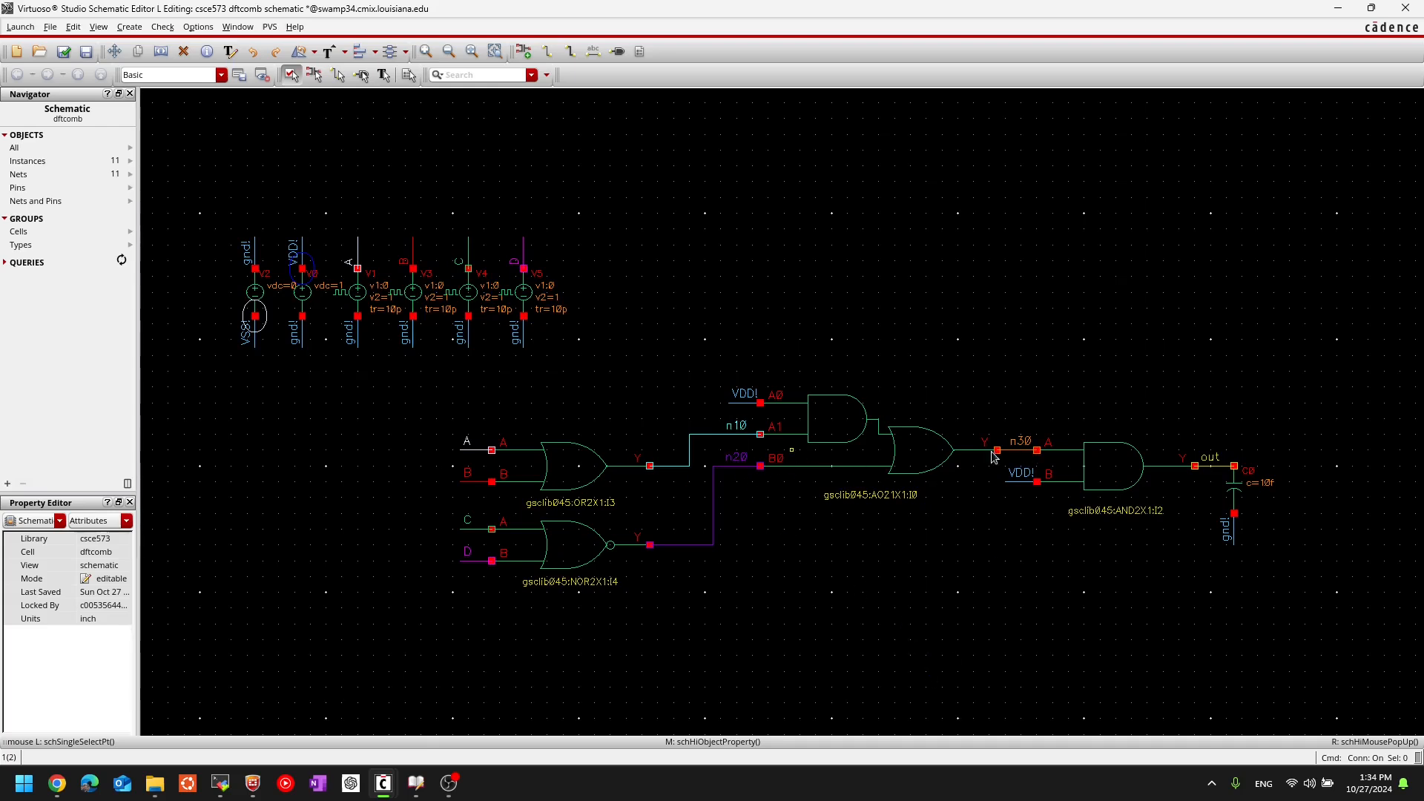
- Switch to the ADE Explorer window and compare its listed output signals with the input sources in the schematic
key("alt+Tab")
left_click_drag(718, 109, 598, 104)
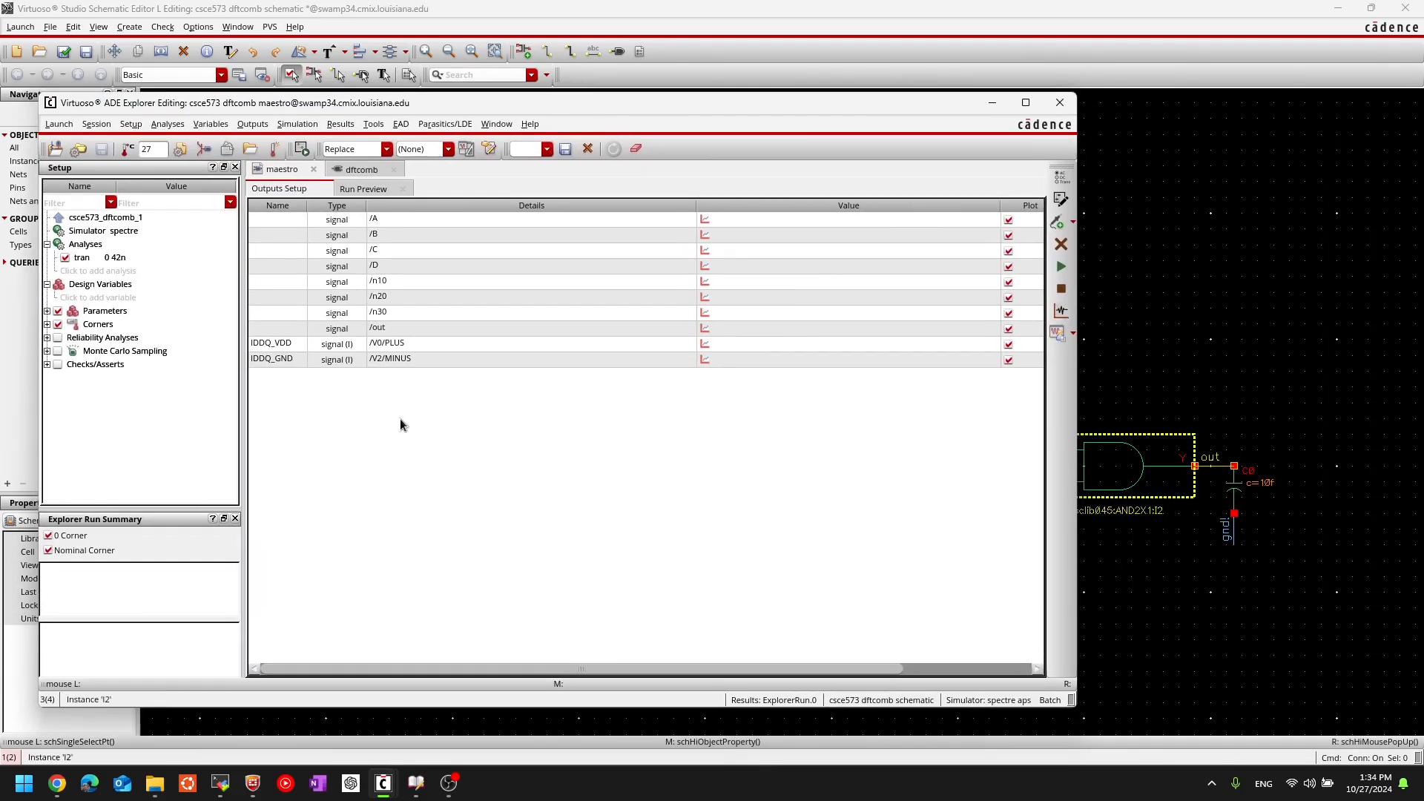
left_click_drag(493, 104, 1047, 127)
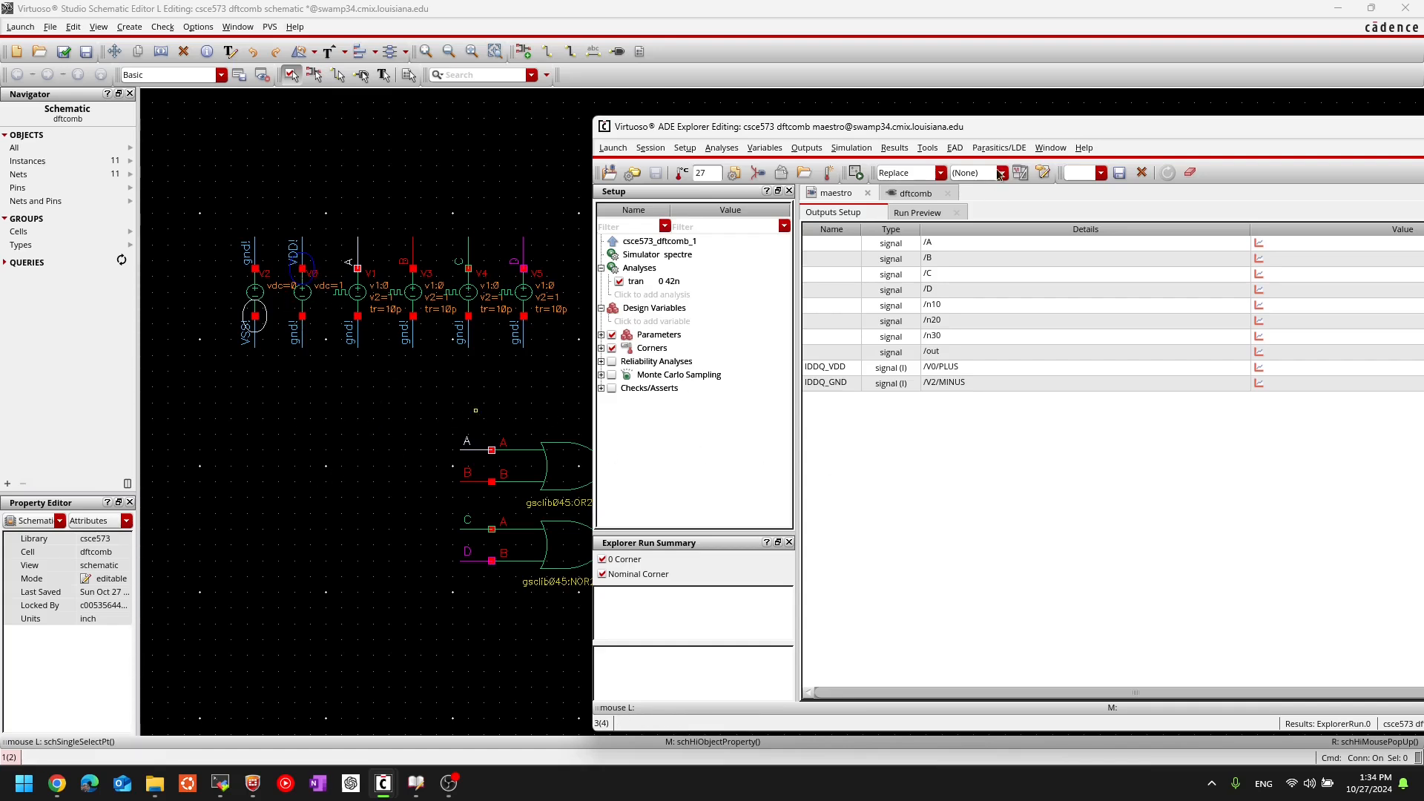
left_click_drag(1002, 131, 635, 109)
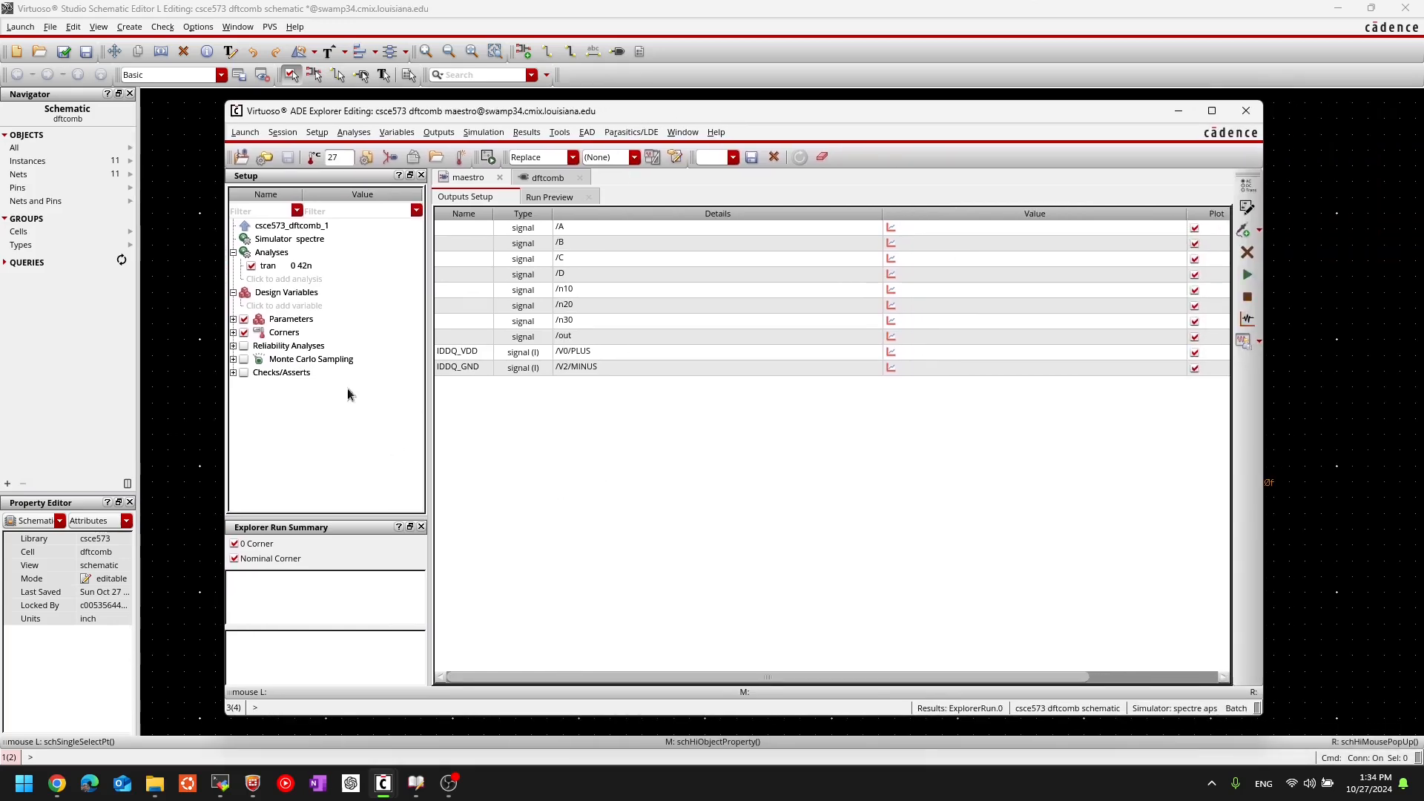
- Open the settings of the tran analysis, review its stop time, and accept the dialog
left_click(309, 266)
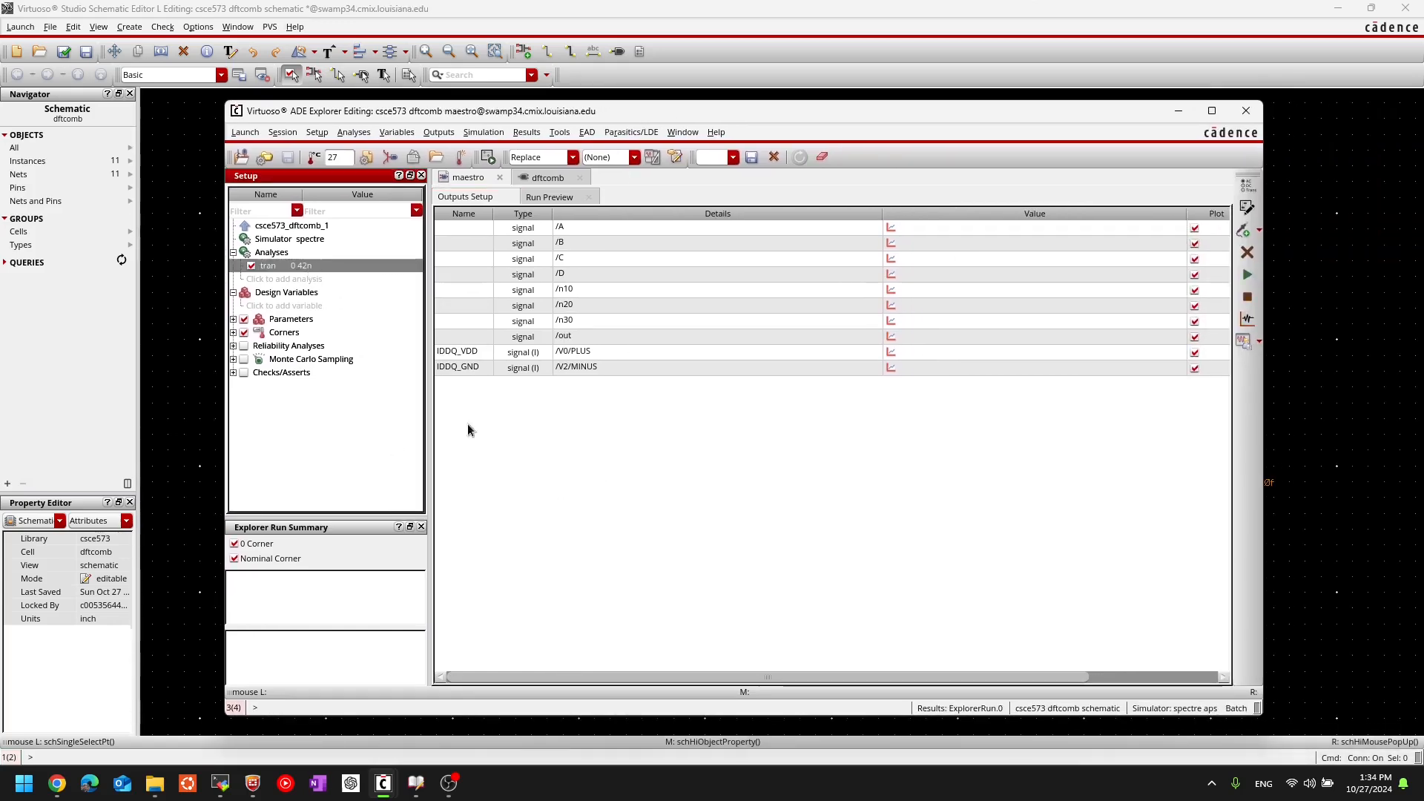
left_click(106, 294)
double_click(290, 266)
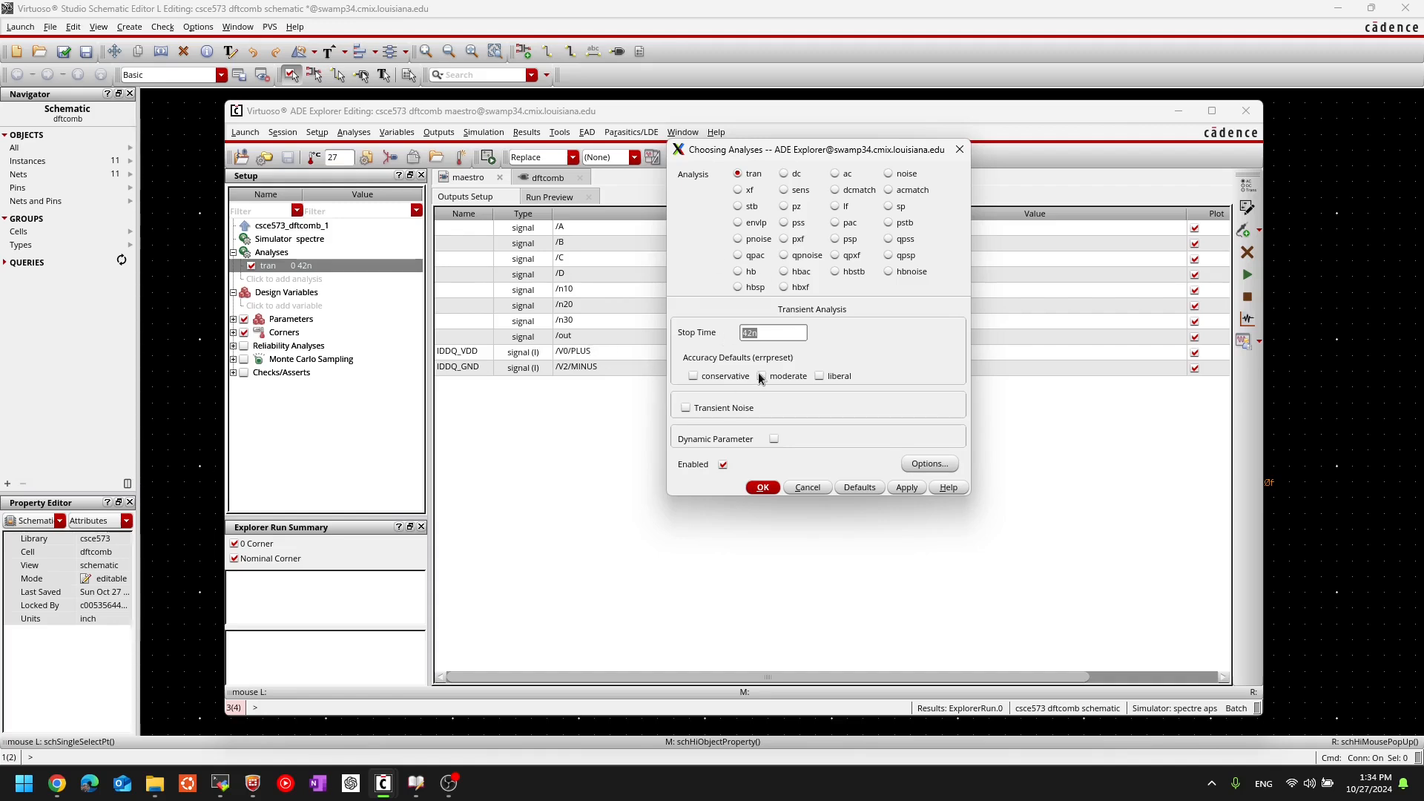
left_click_drag(764, 332, 730, 337)
left_click(760, 336)
left_click_drag(760, 336, 730, 339)
left_click(764, 331)
left_click_drag(762, 333, 742, 334)
left_click(763, 489)
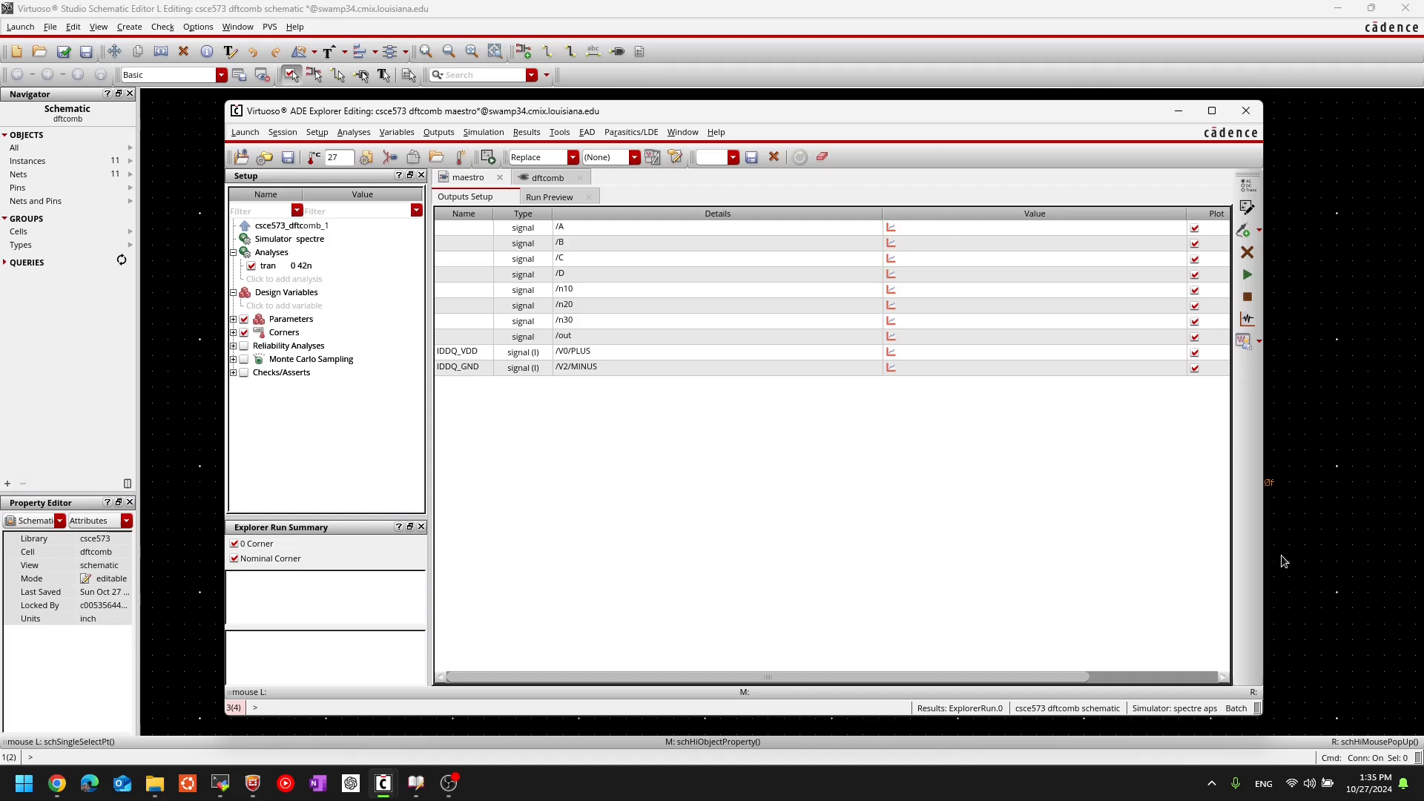
- Close the old Visualization & Analysis waveform window and the simulation log window, and bring ADE Explorer back to the front
left_click(1265, 609)
middle_click_drag(758, 519, 722, 476)
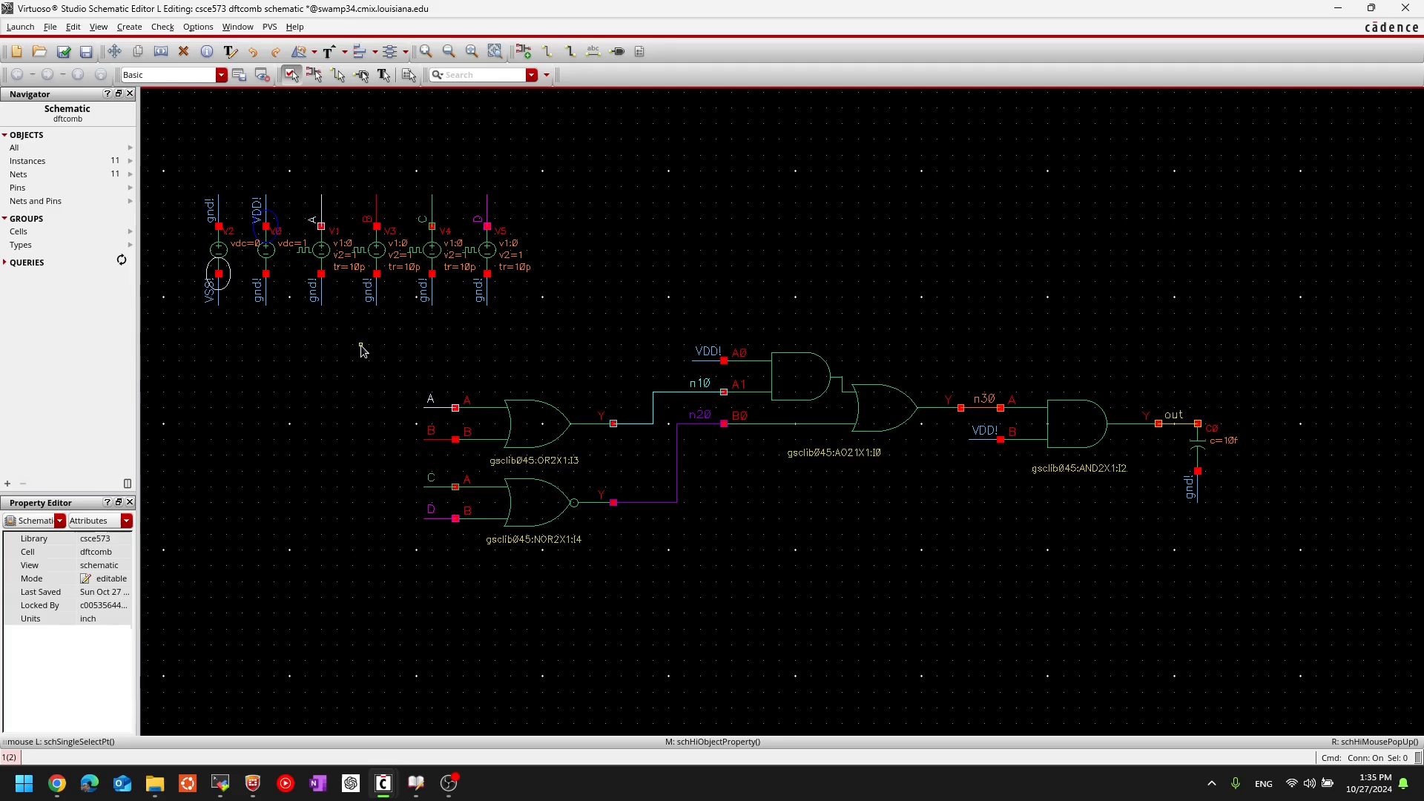
mouse_move(450, 784)
mouse_move(391, 790)
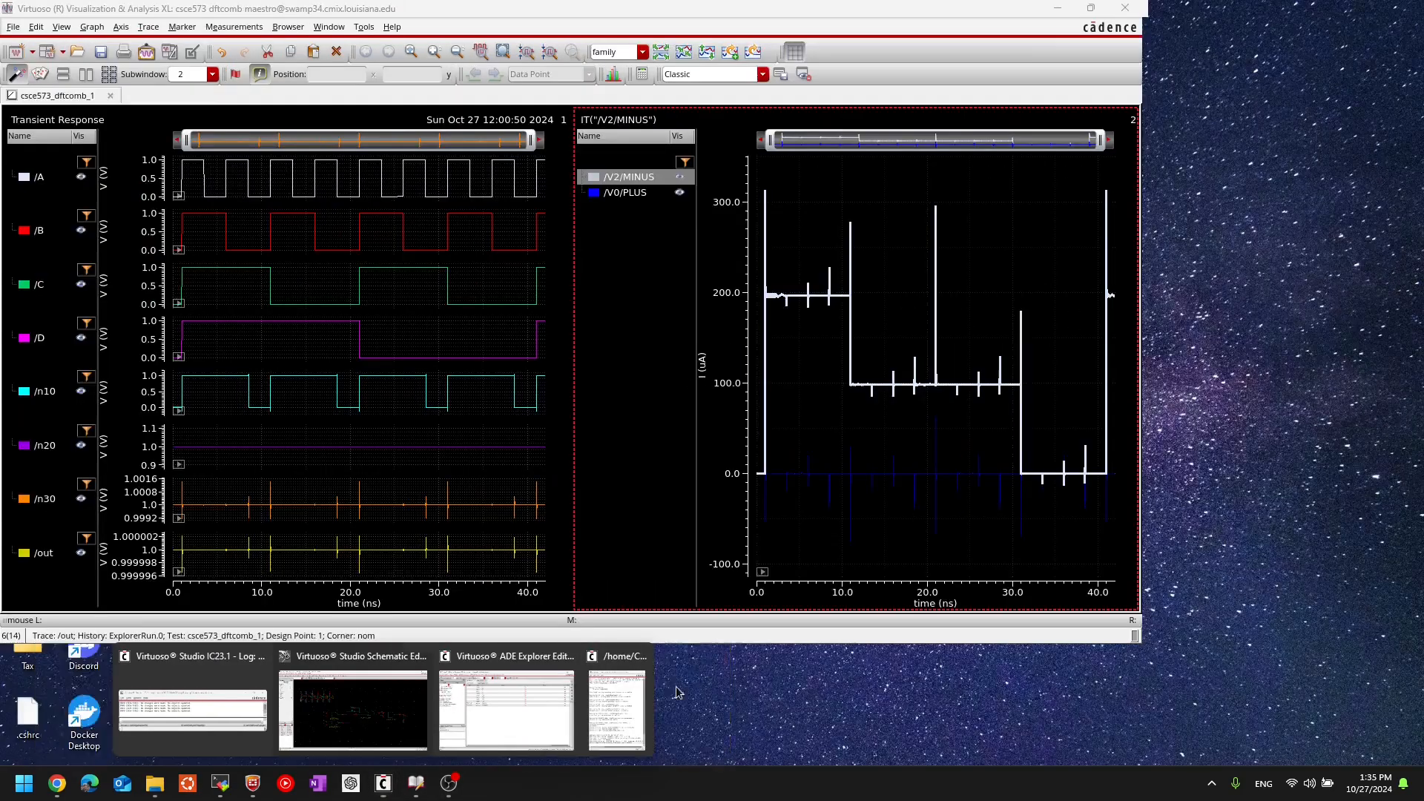
left_click(718, 657)
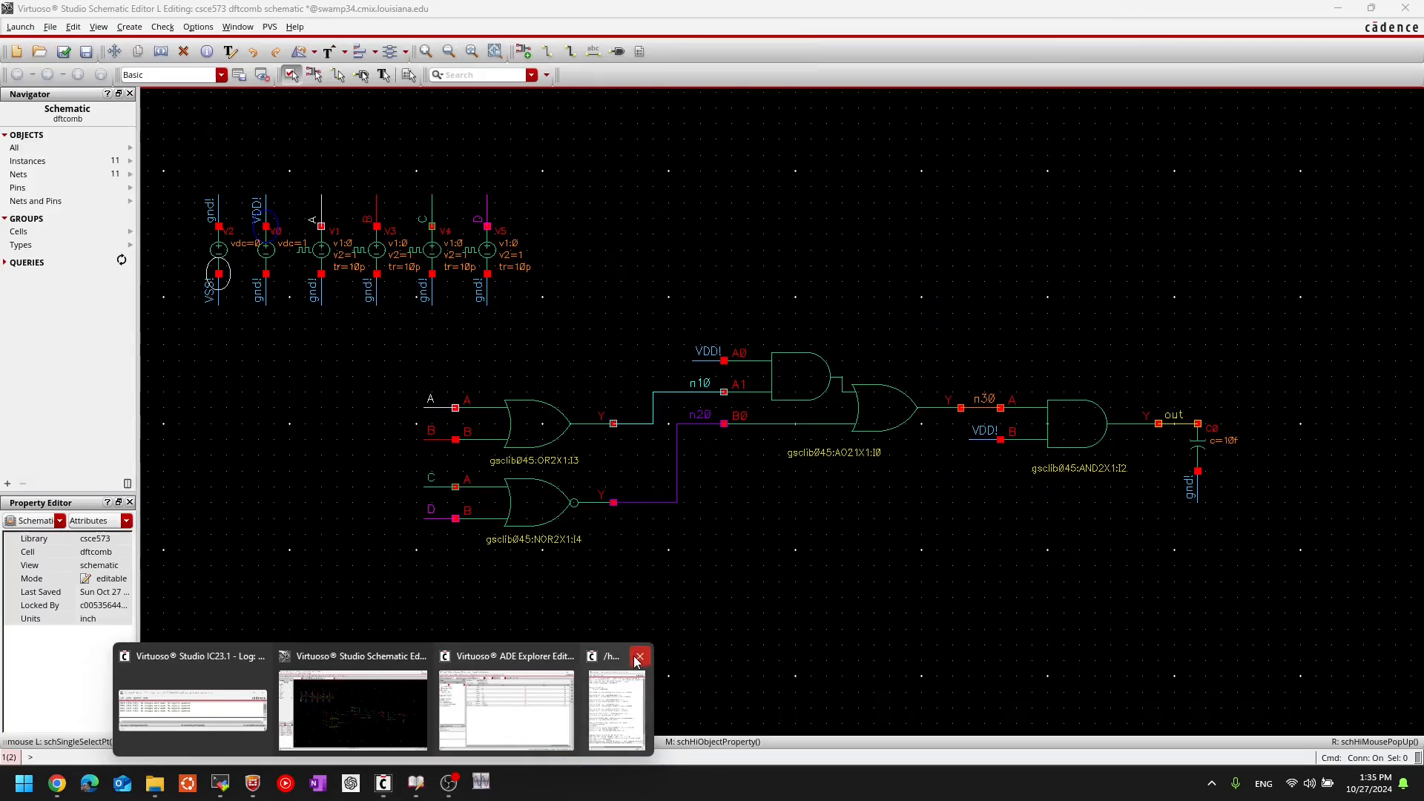
left_click(638, 657)
left_click(512, 708)
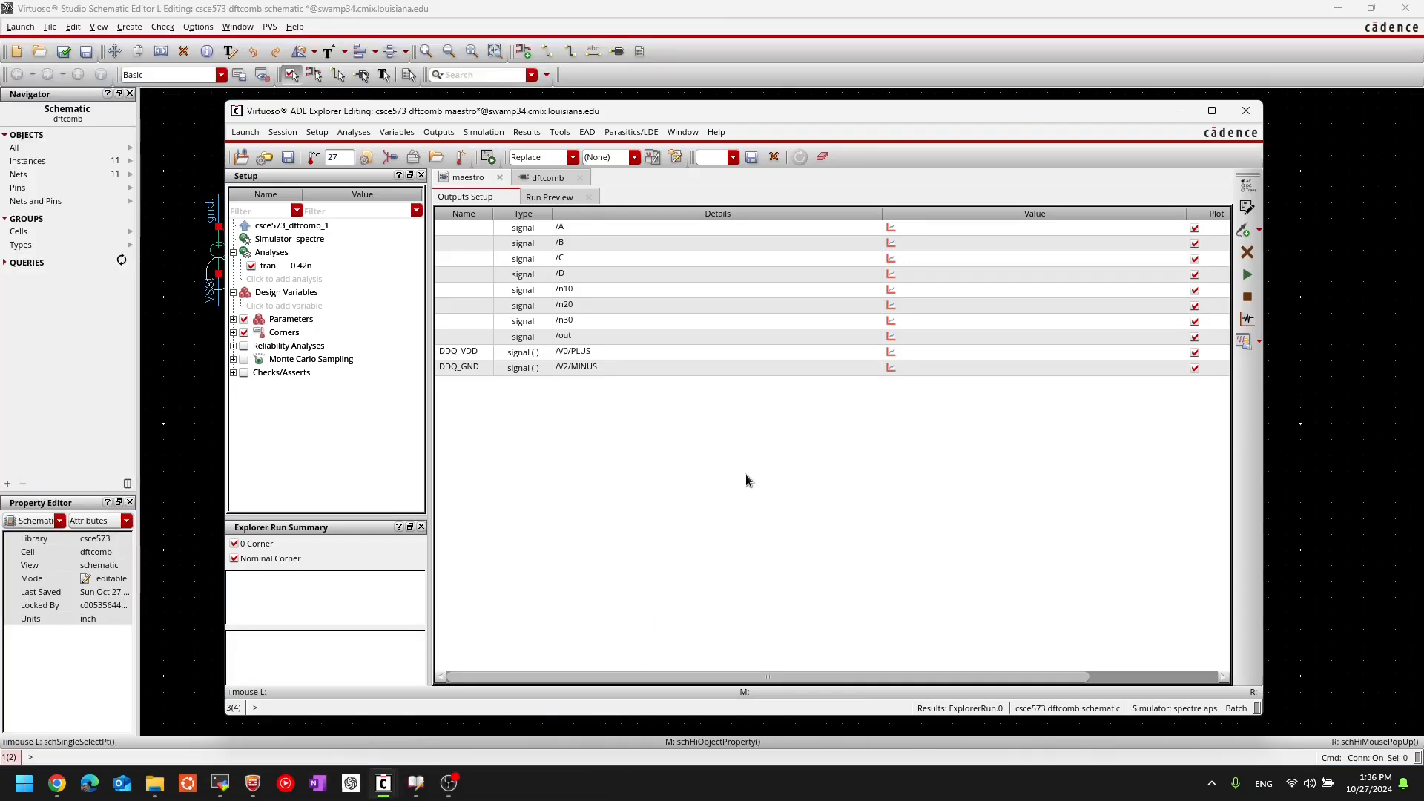
- Compare the current outputs /V2/MINUS and /V0/PLUS with the terminals of sources V2 and V0 in the schematic
left_click_drag(636, 116, 676, 108)
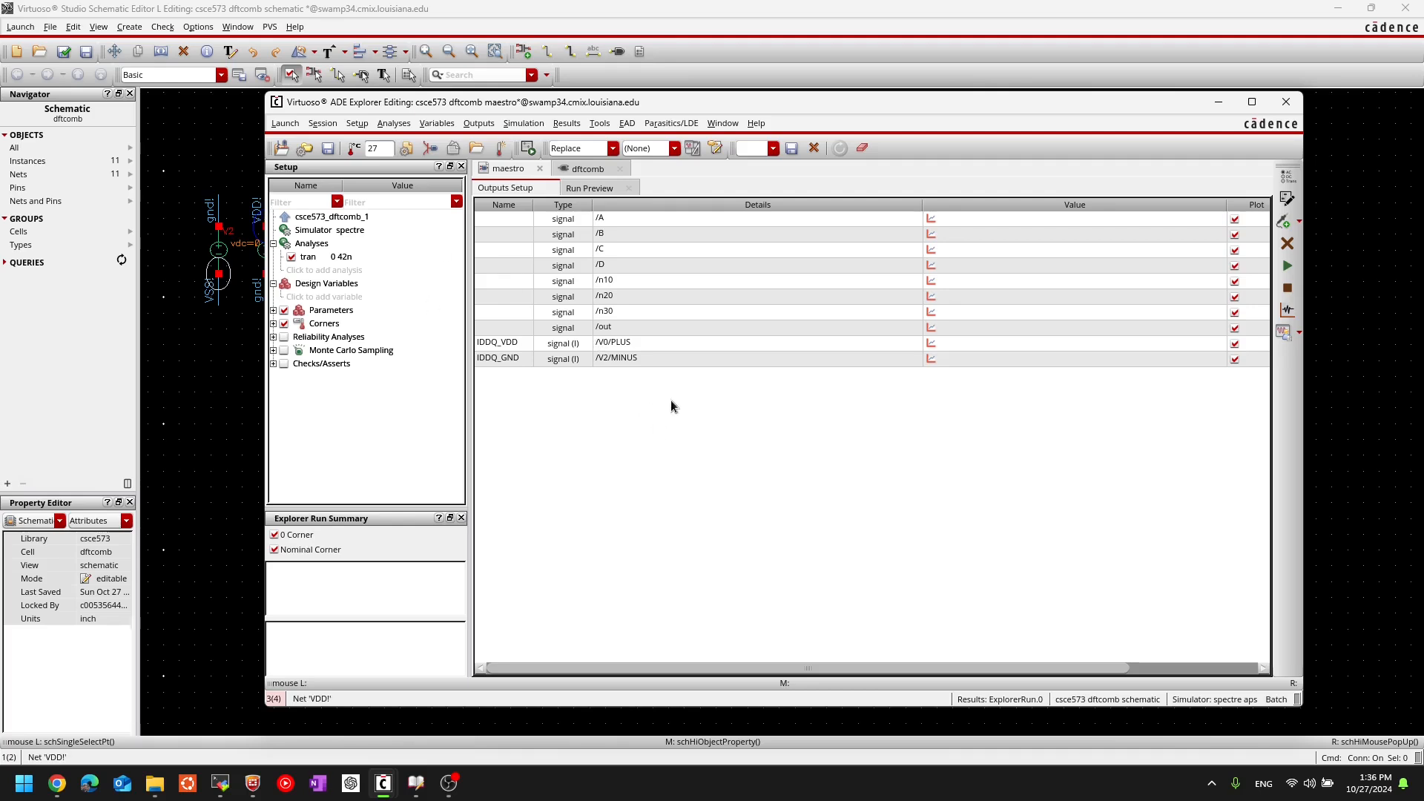
left_click(639, 359)
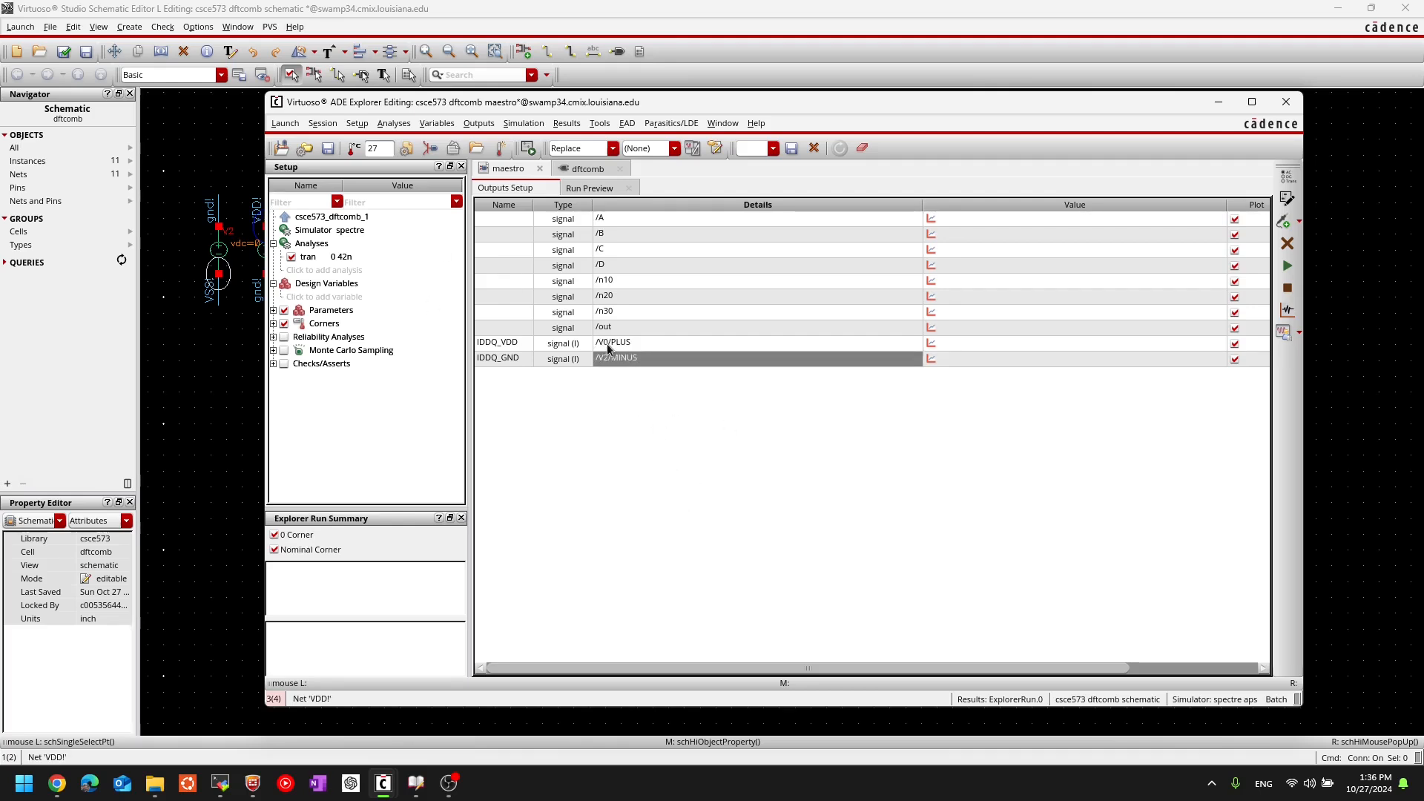
left_click(625, 343)
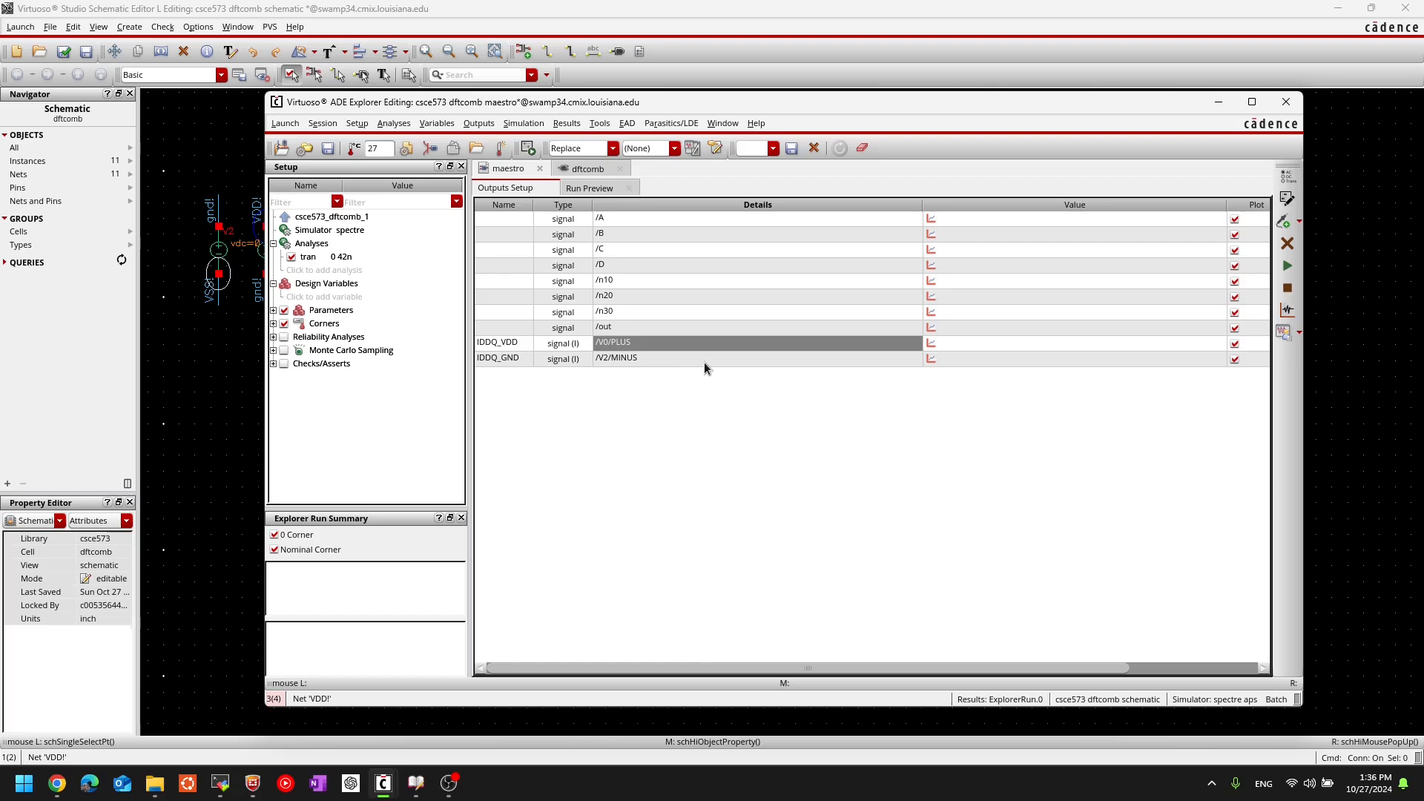
left_click(229, 426)
scroll(188, 244, "up", 3, "ctrl")
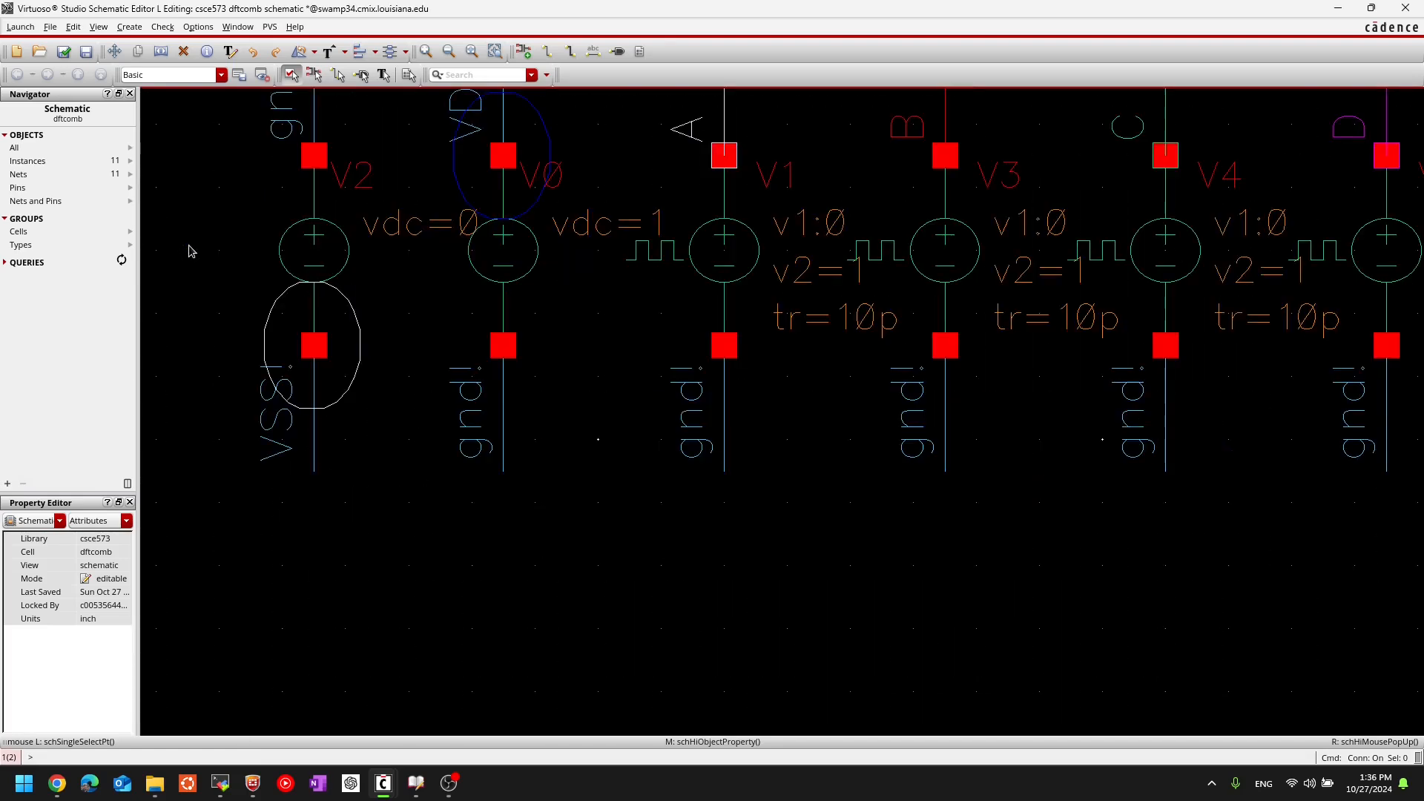
middle_click_drag(194, 253, 356, 404)
left_click(385, 783)
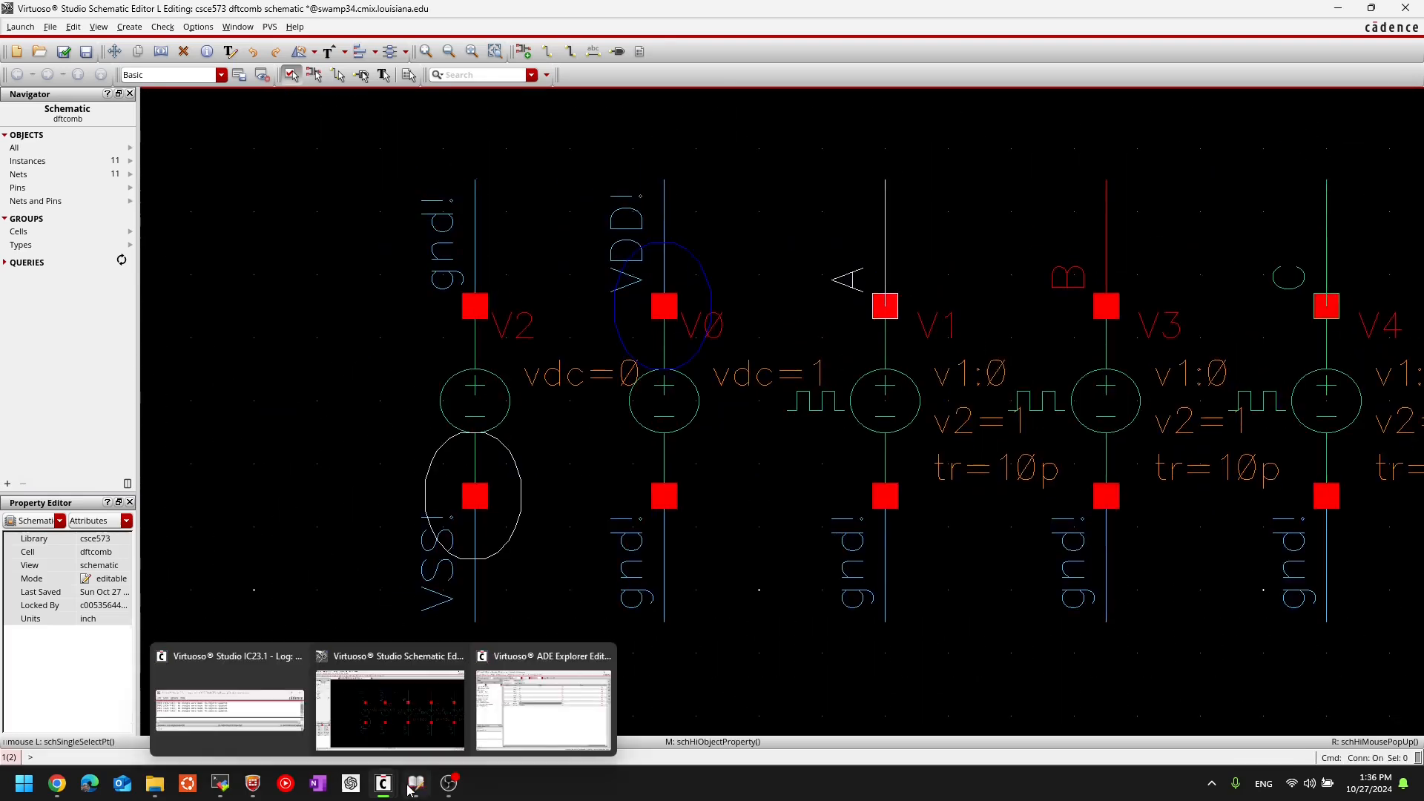
left_click(484, 736)
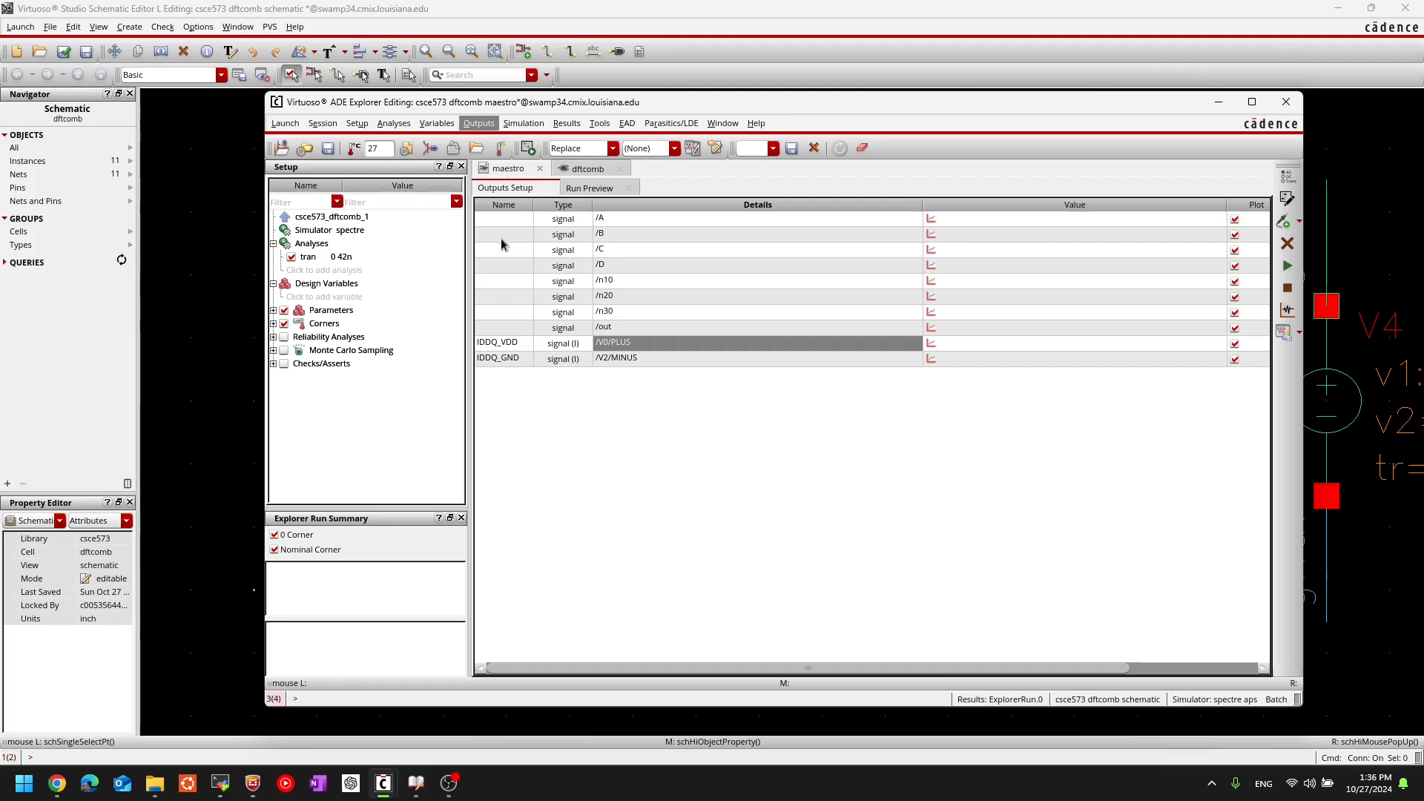
left_click(232, 201)
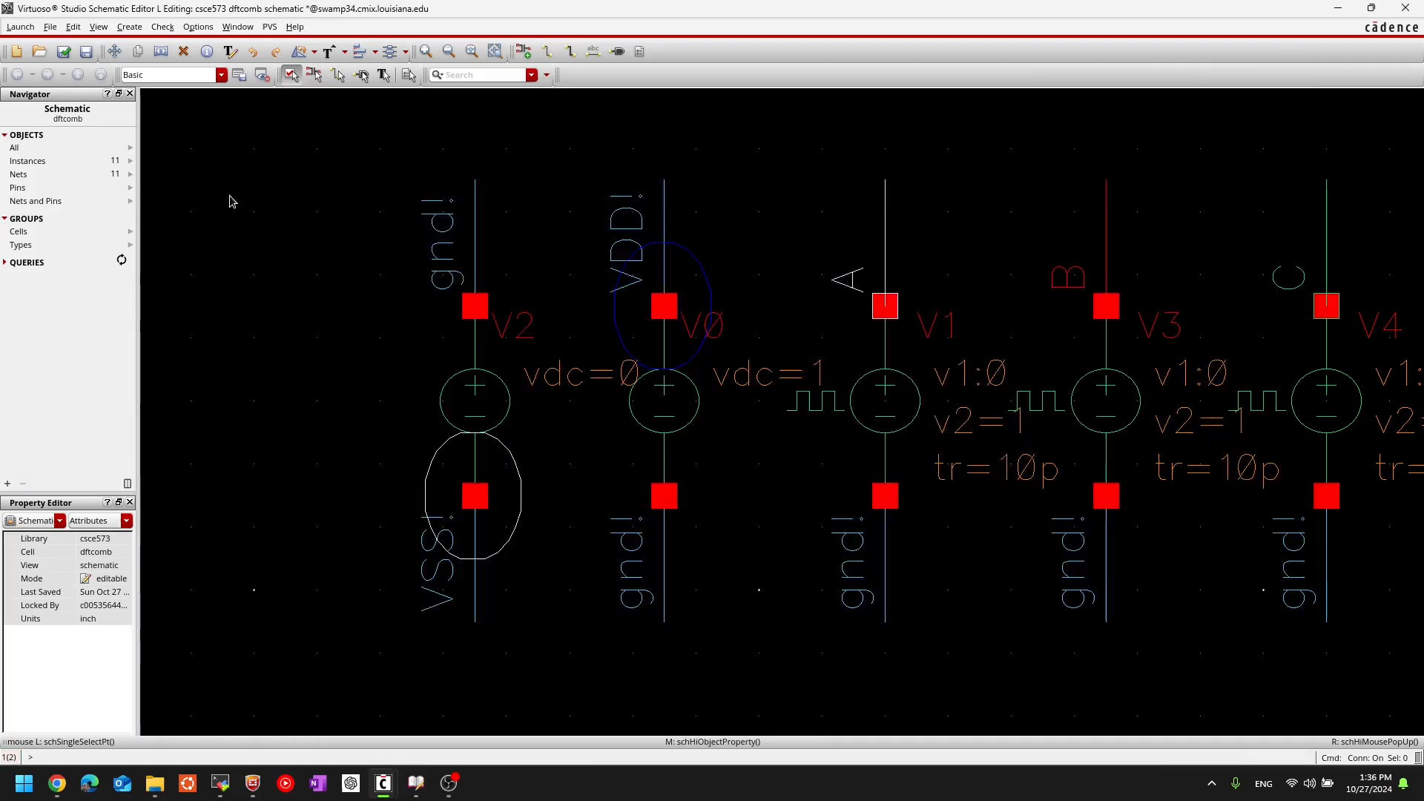
- Examine the PLUS terminal of source V0 on net VDD! up close and fit the whole schematic in view
scroll(232, 201, "down", 2, "ctrl")
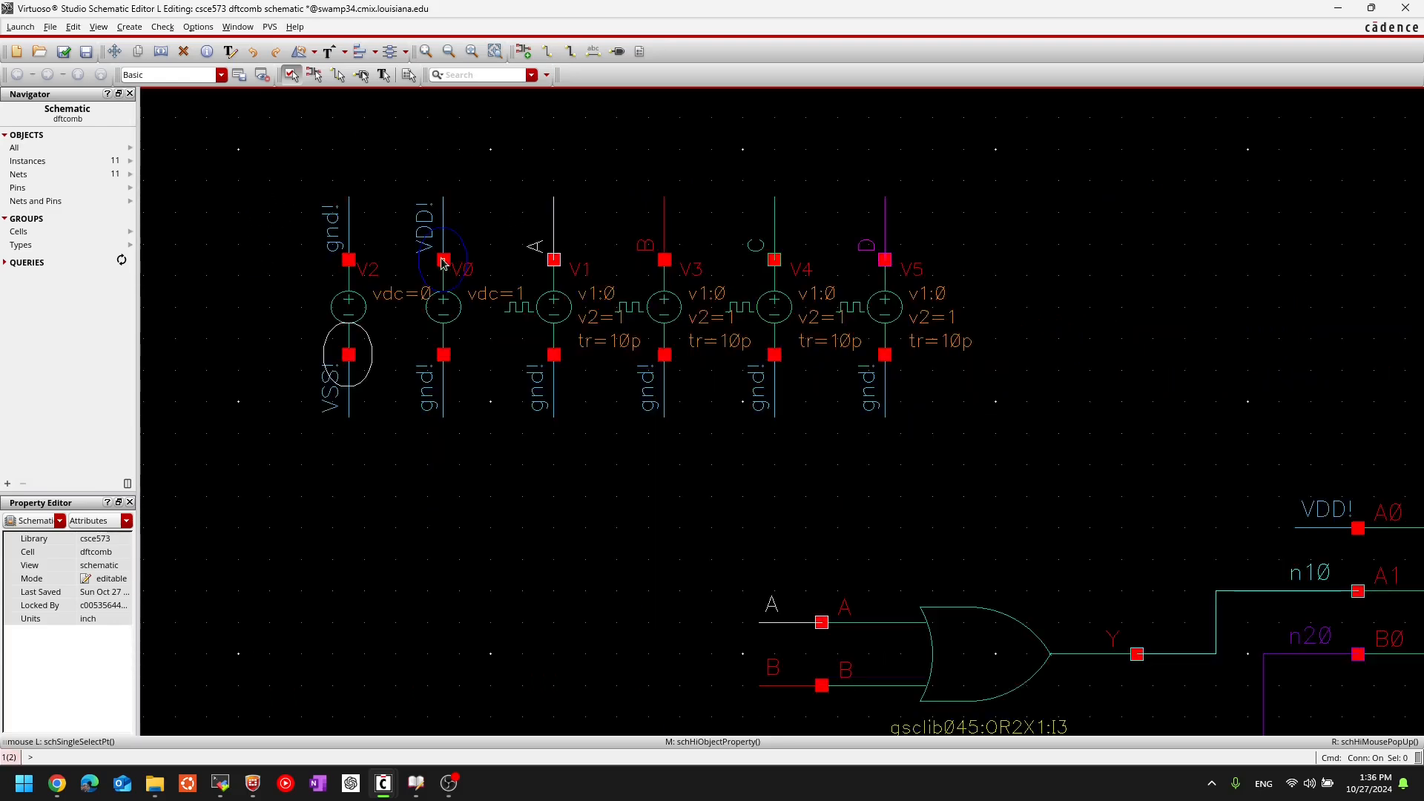
scroll(443, 261, "up", 2, "ctrl")
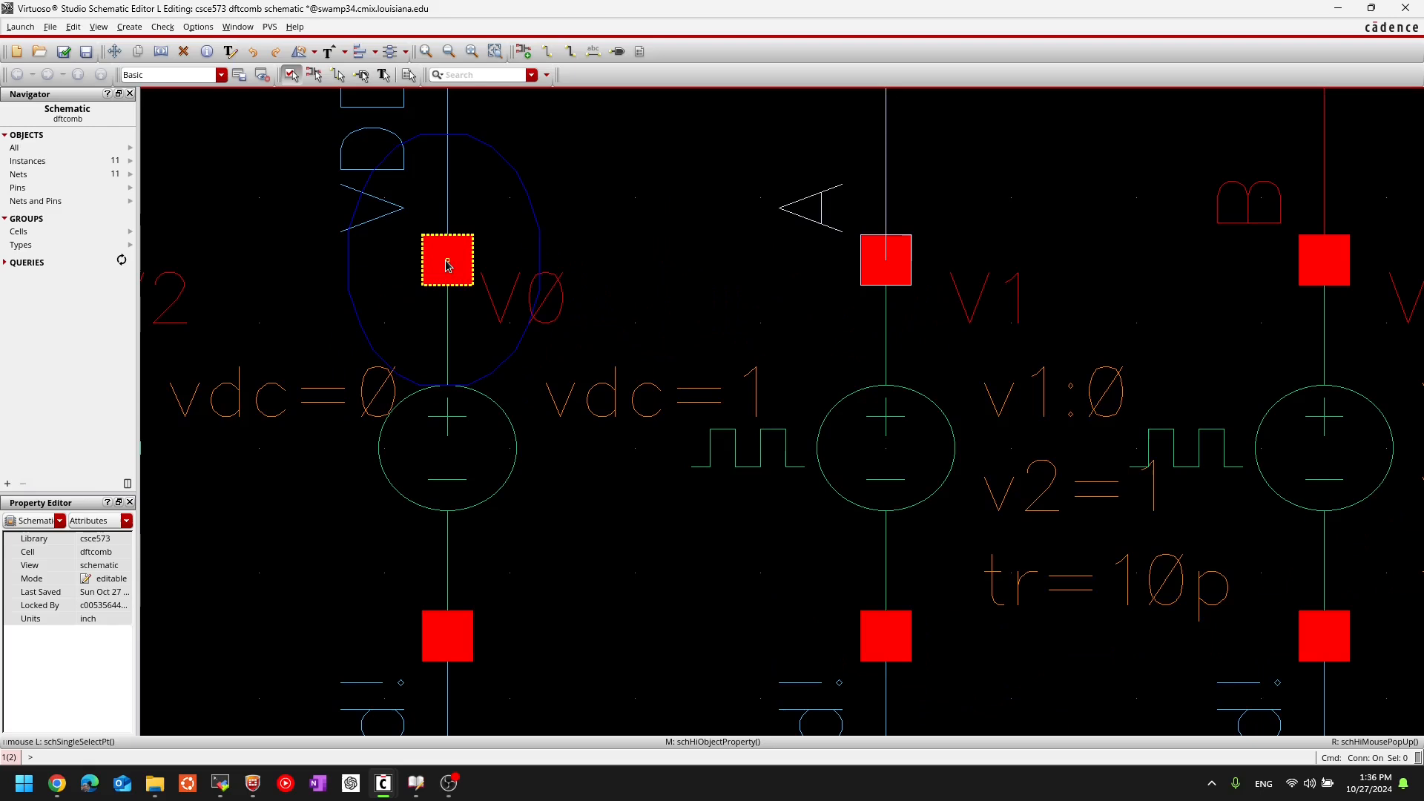
scroll(445, 263, "down", 1, "ctrl")
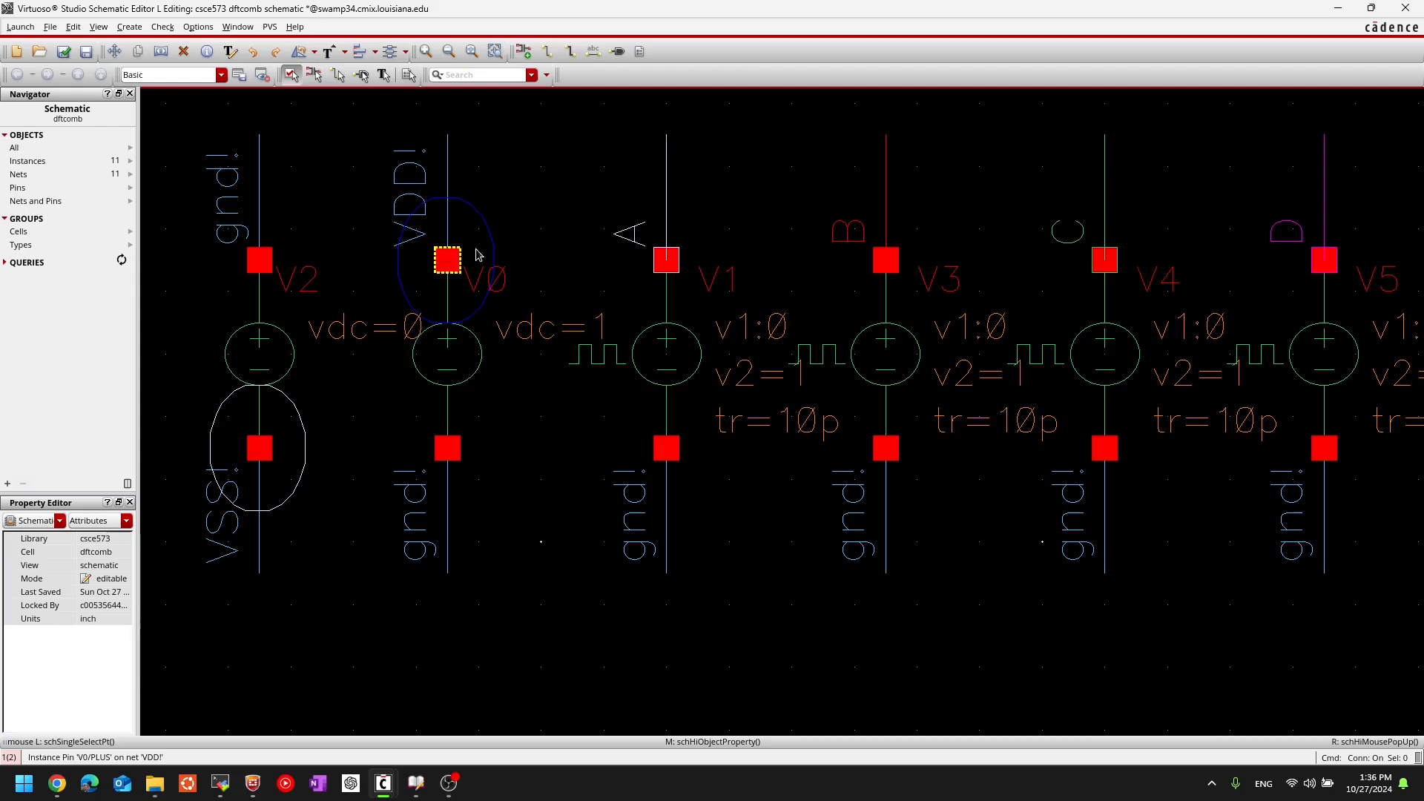
scroll(447, 260, "down", 1, "ctrl")
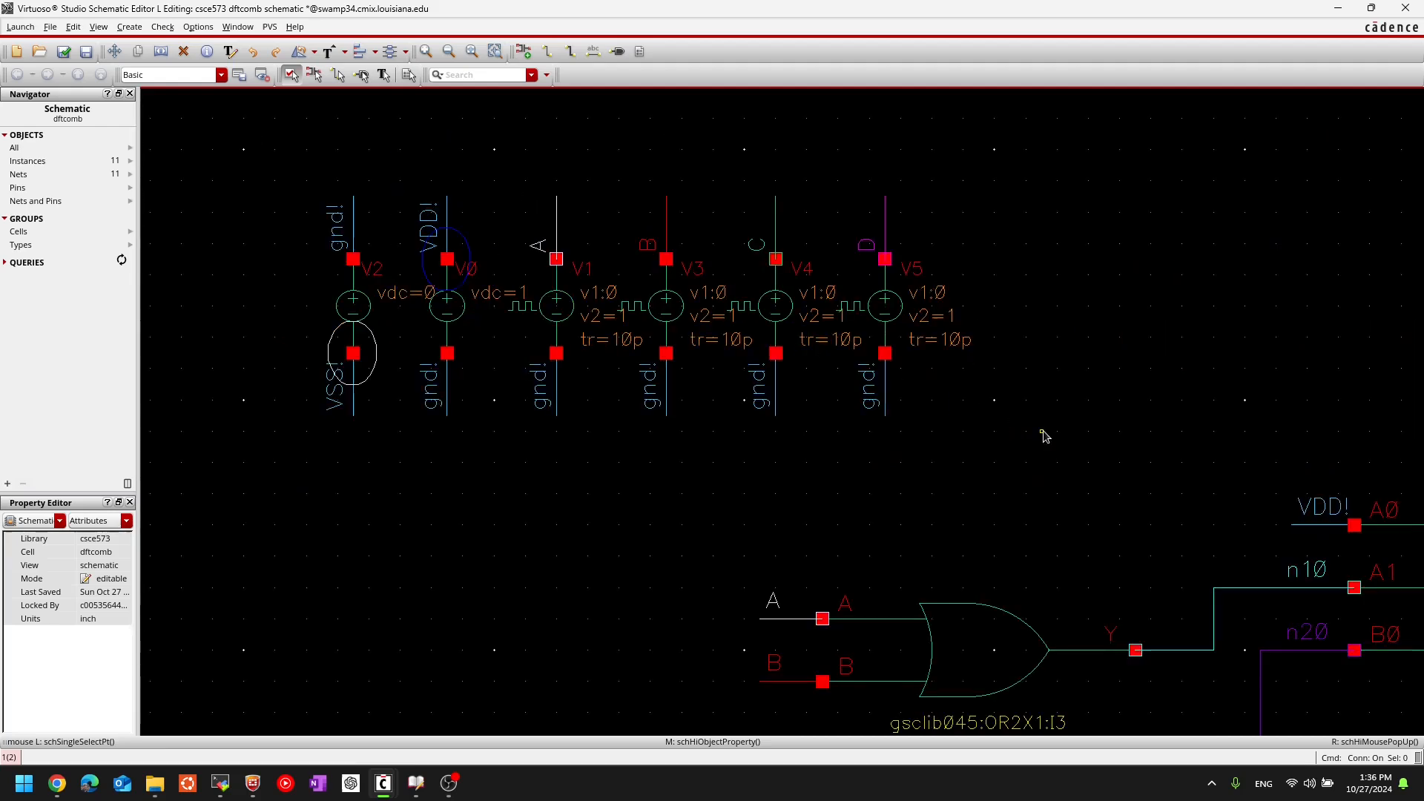
key("f")
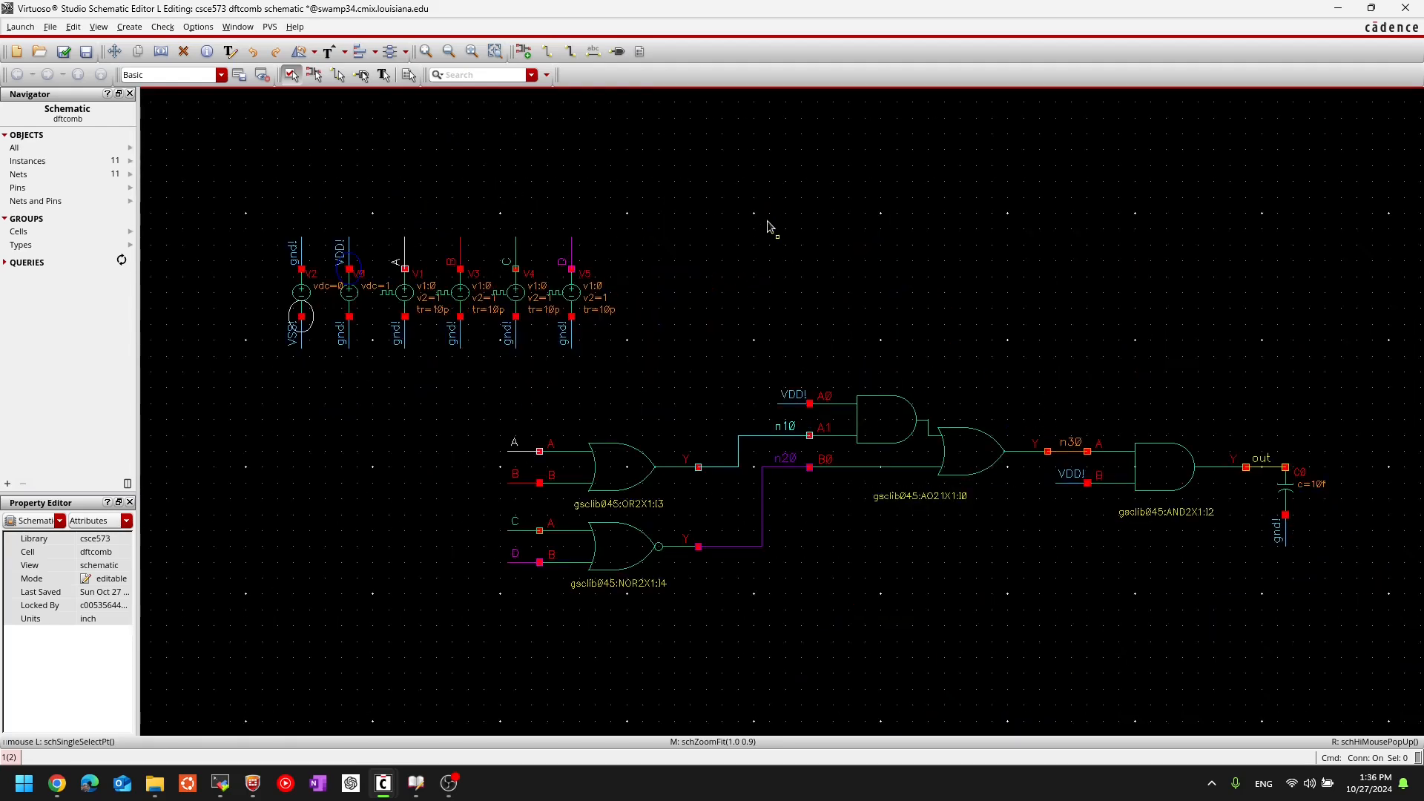
- Switch to ADE Explorer and review the names and details of the IDDQ_VDD and IDDQ_GND outputs, keeping IDDQ_VDD listed first
key("alt+Tab")
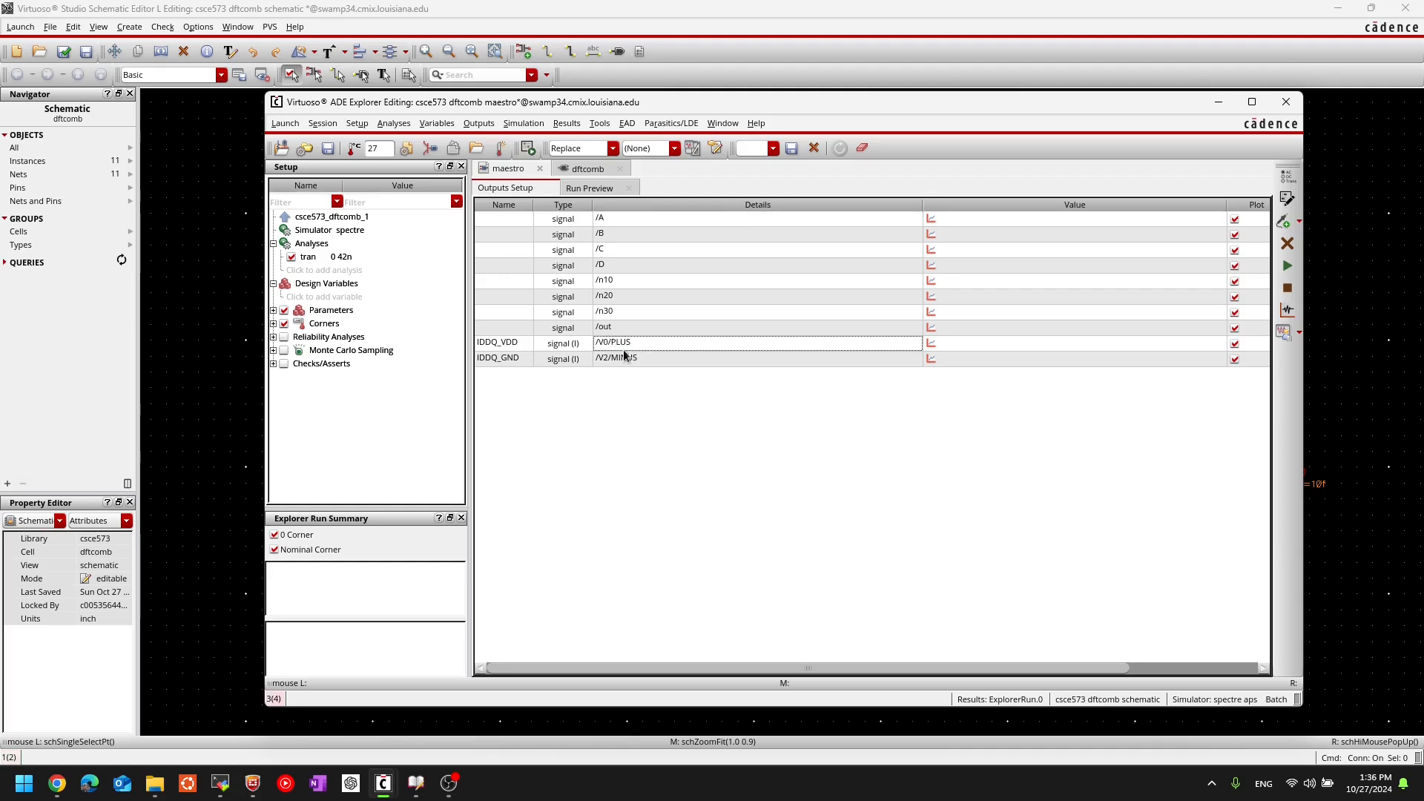
left_click_drag(521, 360, 503, 347)
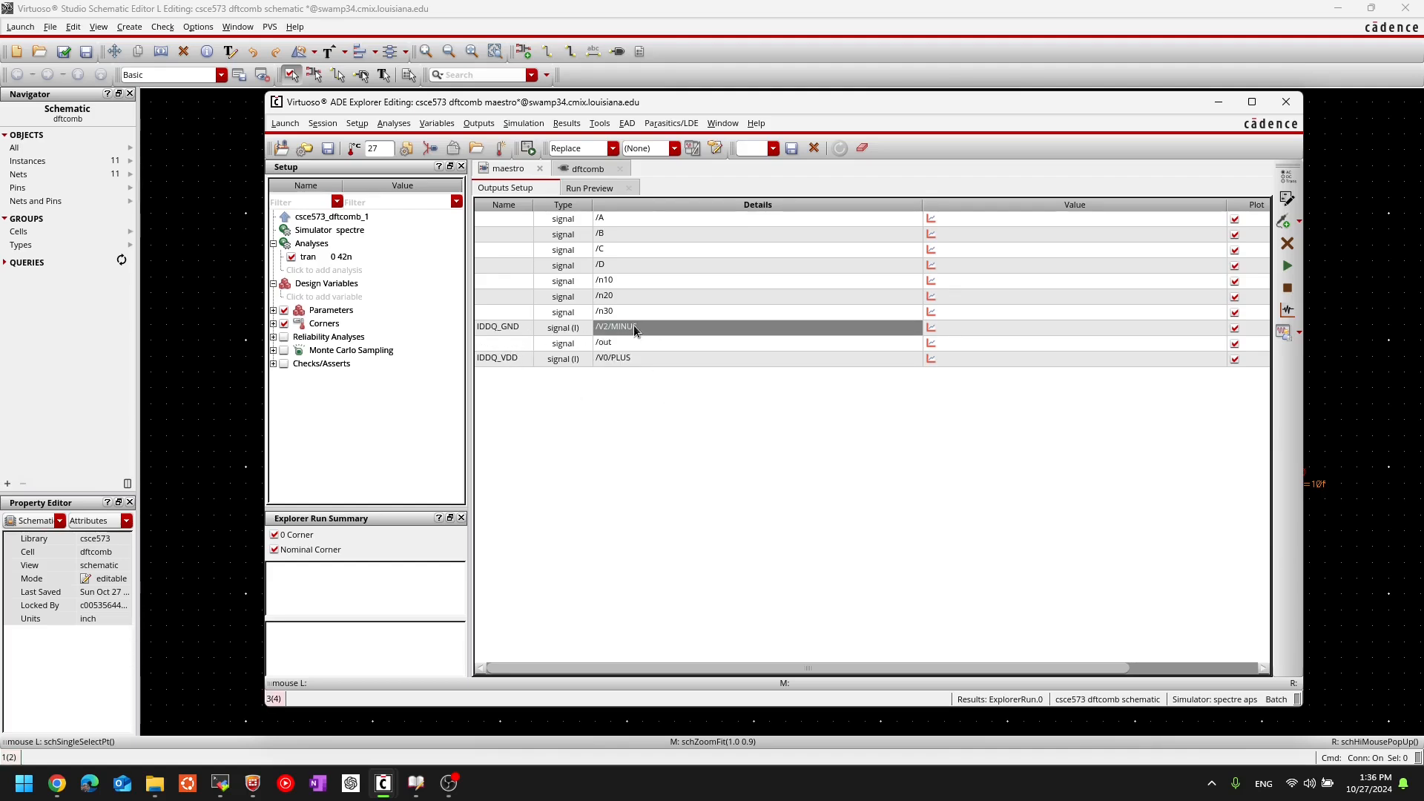
mouse_move(622, 348)
left_mouse_down()
mouse_move(617, 377)
mouse_move(631, 369)
mouse_move(615, 371)
left_mouse_up()
left_click(510, 346)
left_click(637, 344)
left_click(513, 344)
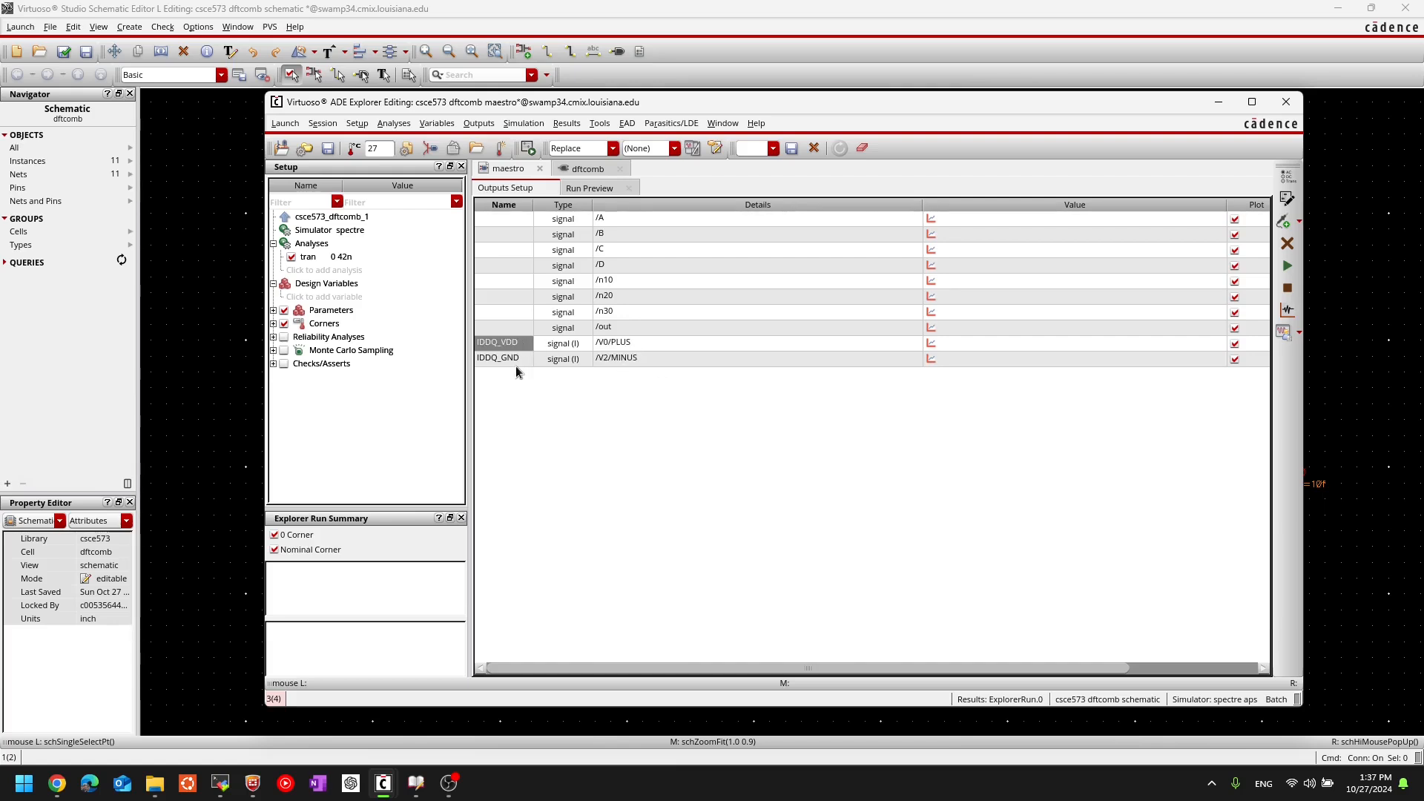
left_click(656, 344)
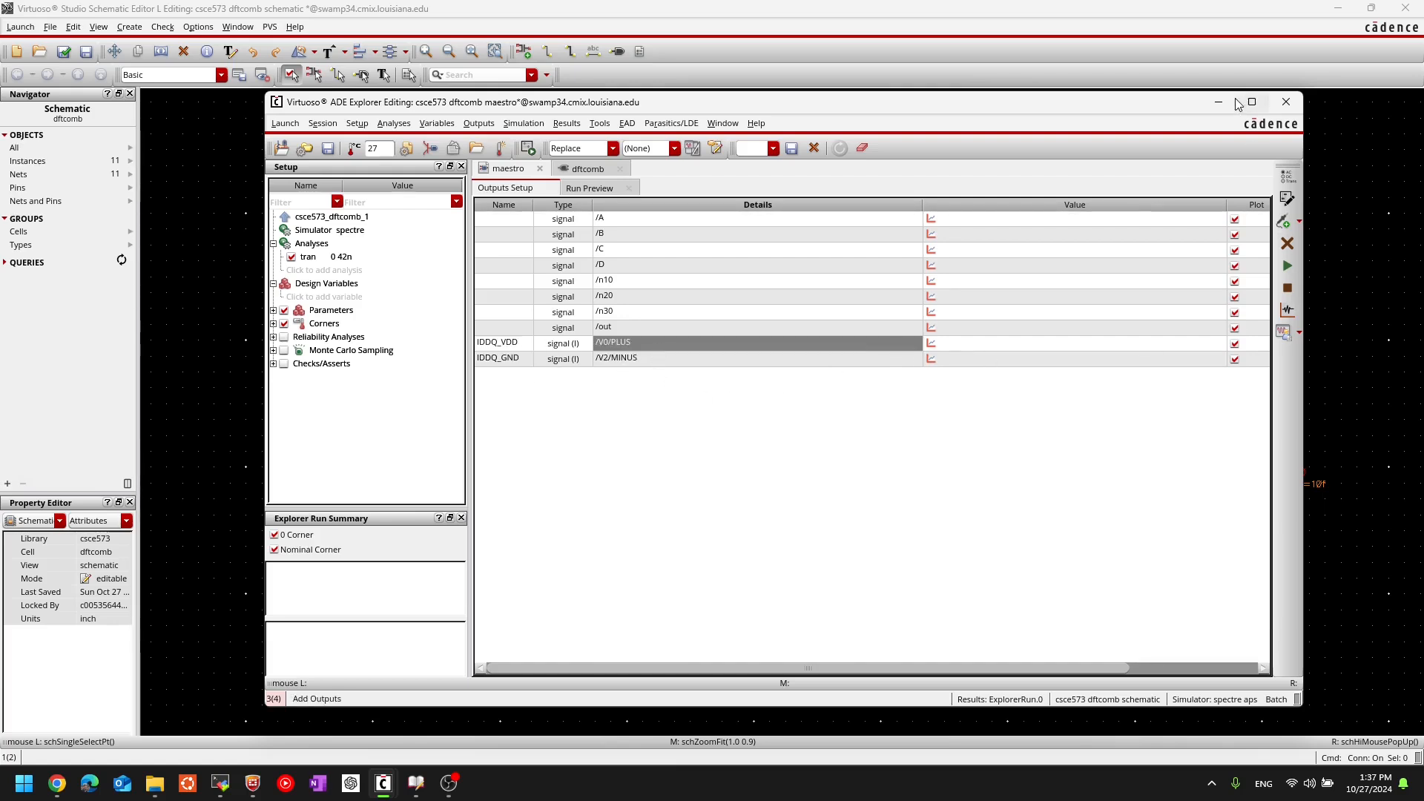
left_click(1001, 462)
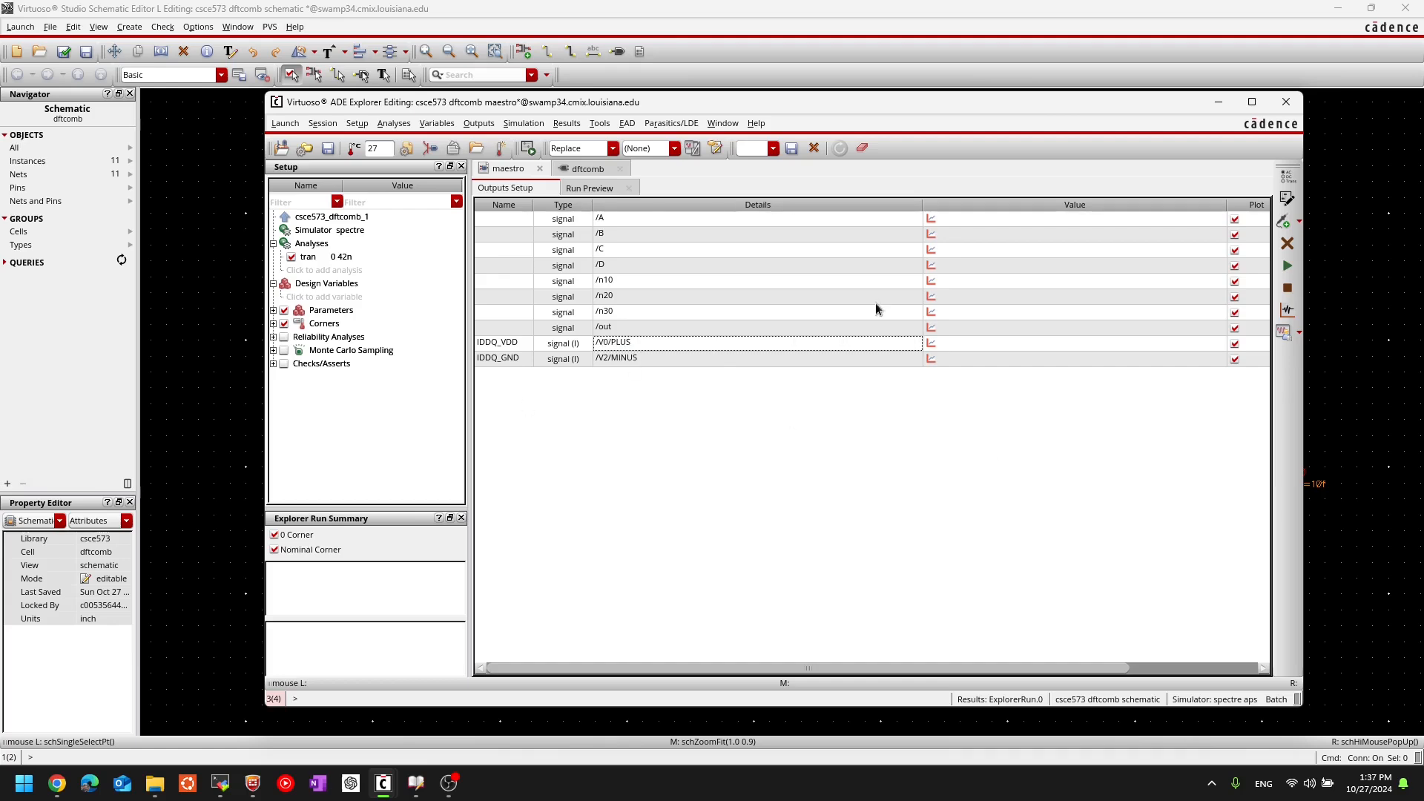
- Run the transient simulation with the modified schematic re-extracted, and maximize the resulting waveform window
left_click(1287, 268)
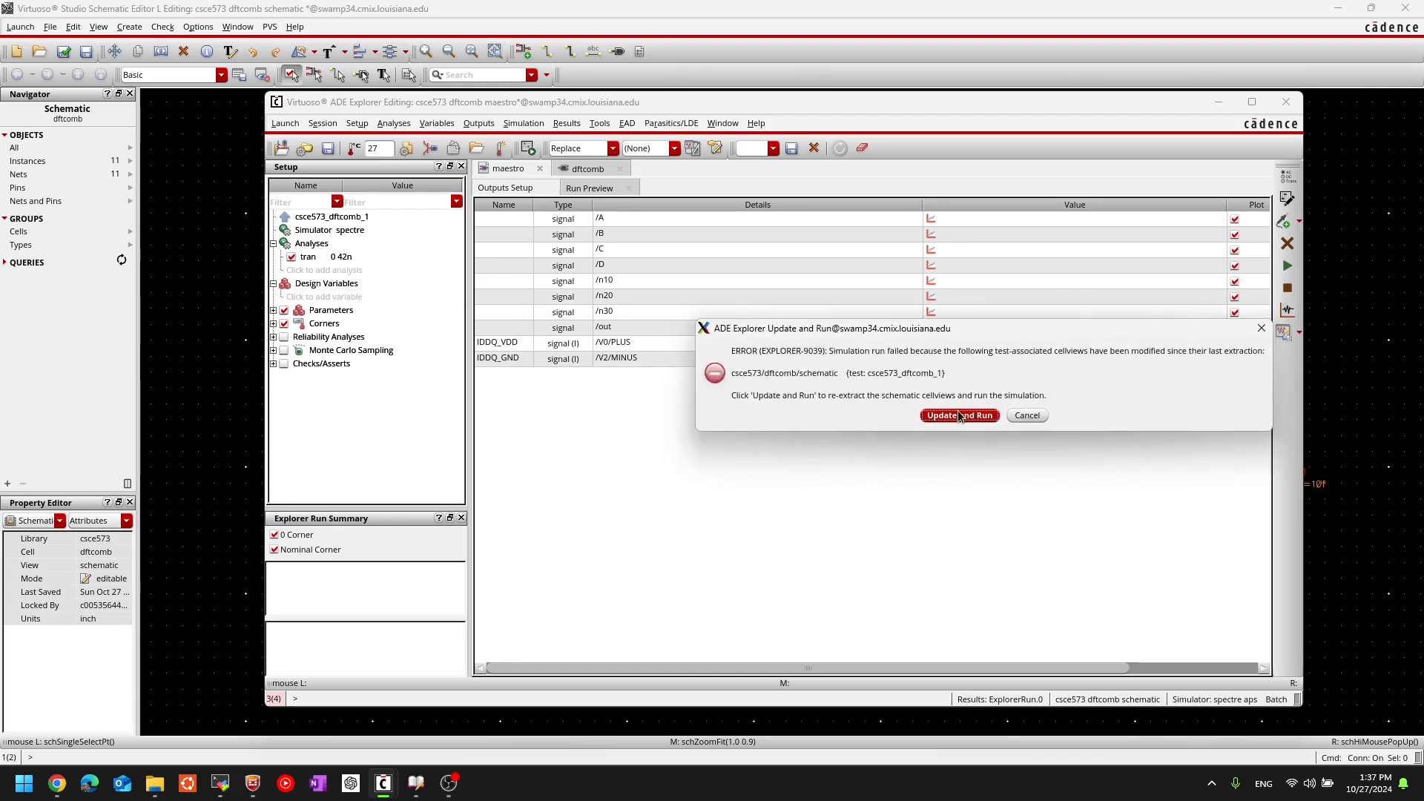
left_click(967, 420)
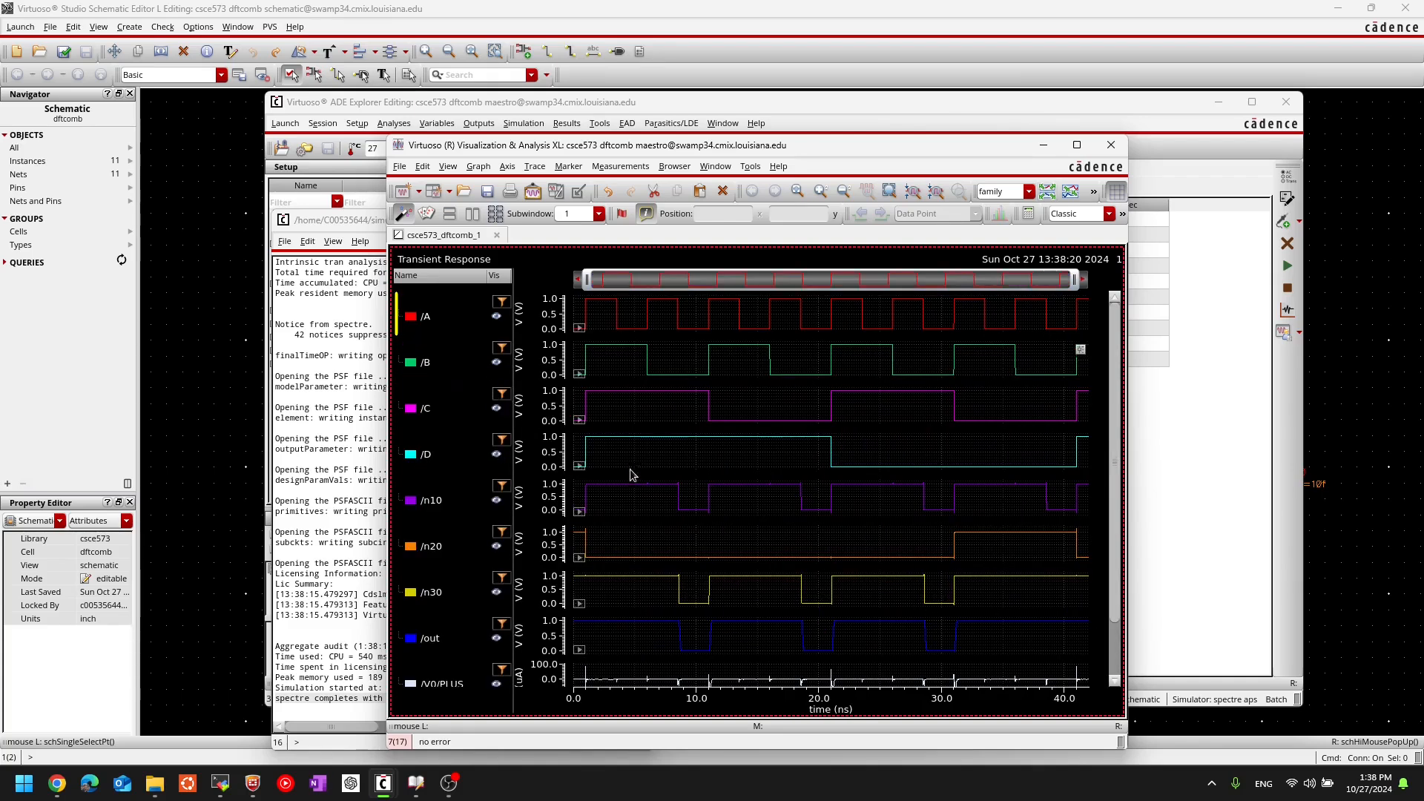
left_click(1079, 150)
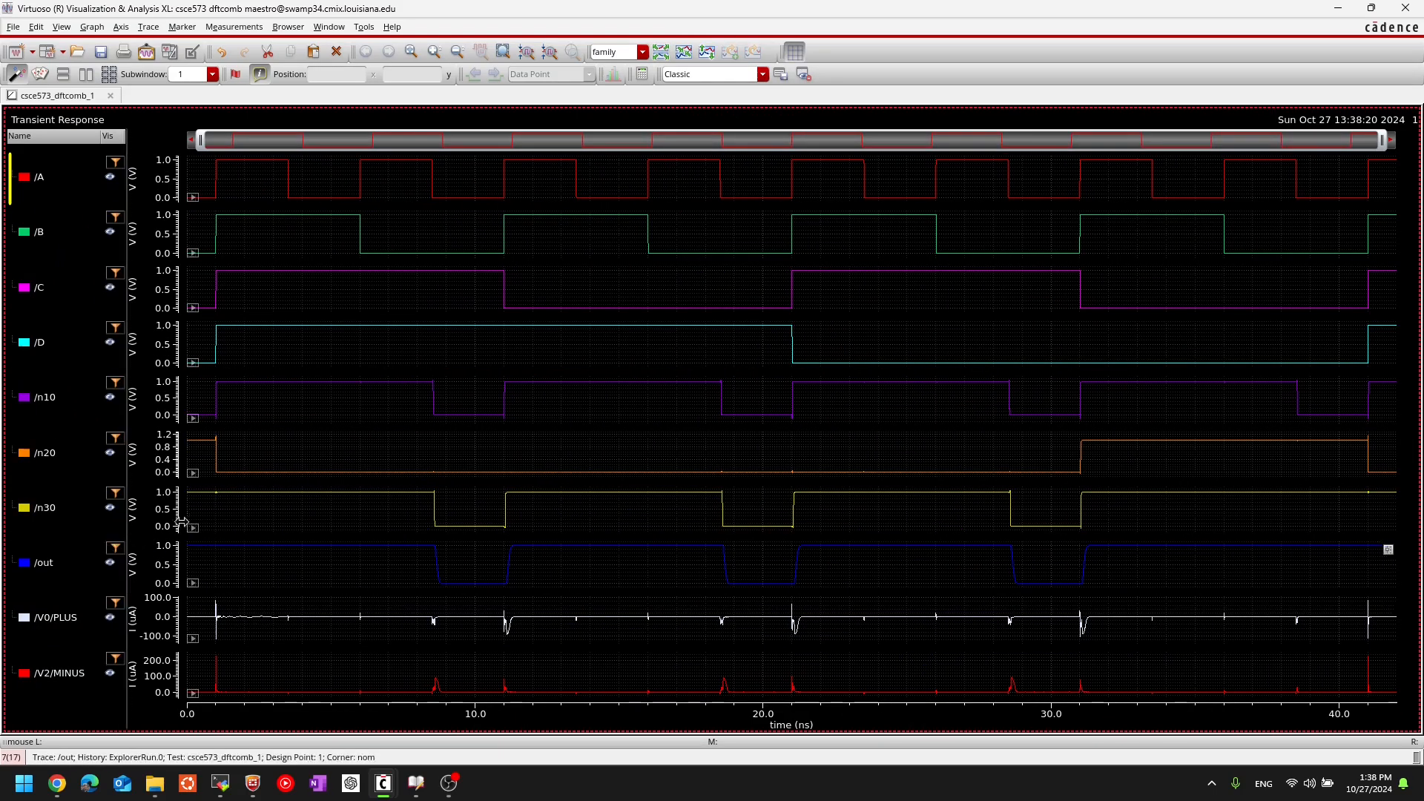
- Examine the /out voltage waveform and the /V0/PLUS supply current across the transient response
mouse_move(483, 586)
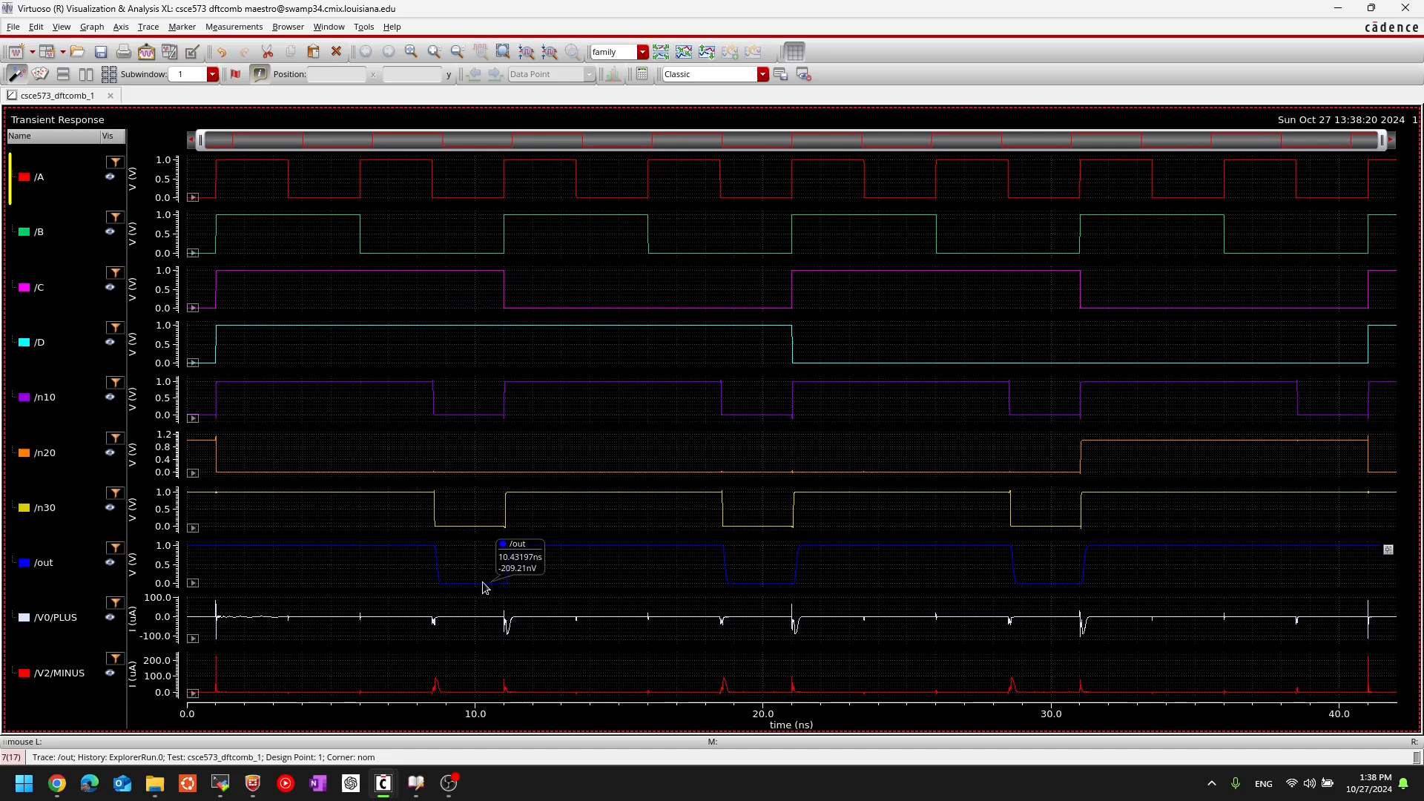
mouse_move(1013, 593)
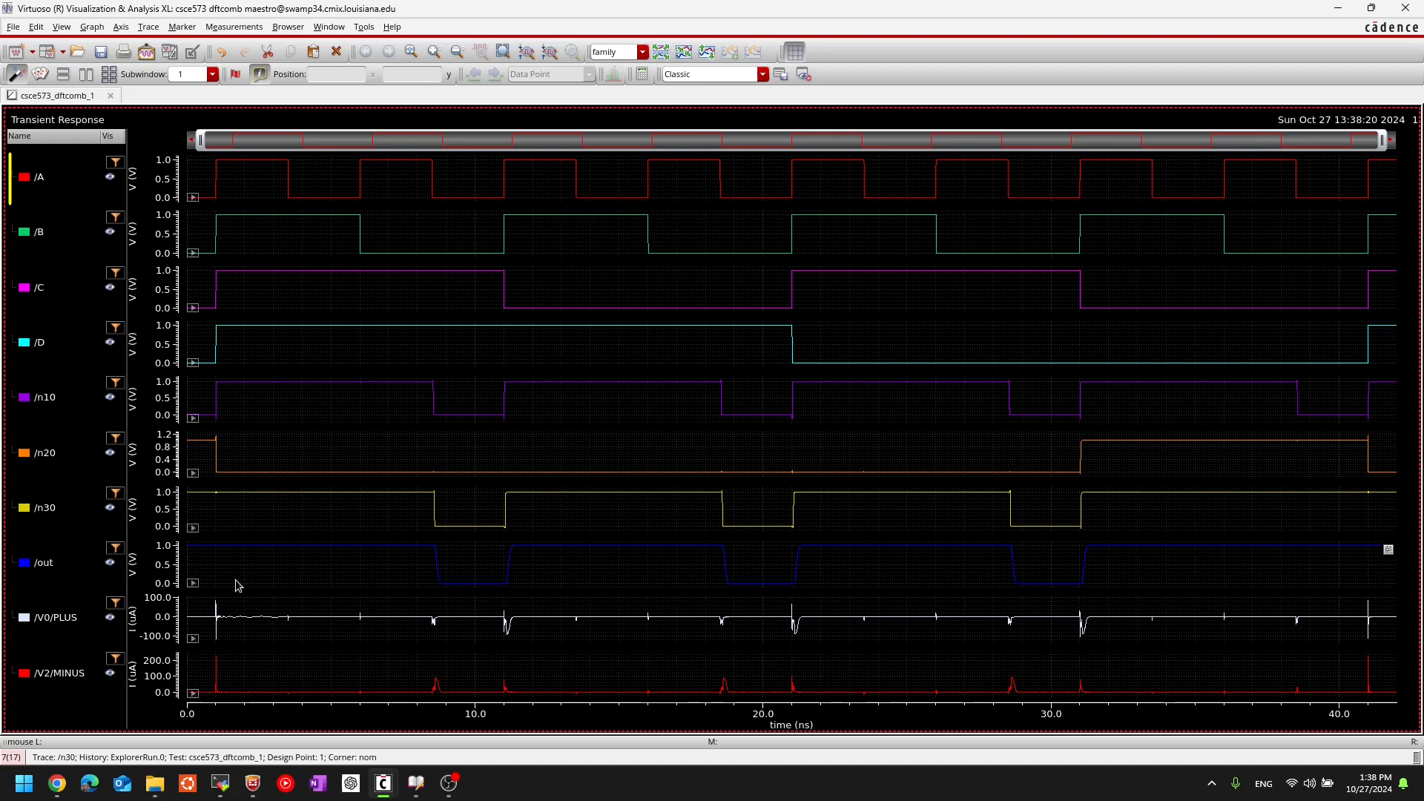
left_click(200, 551)
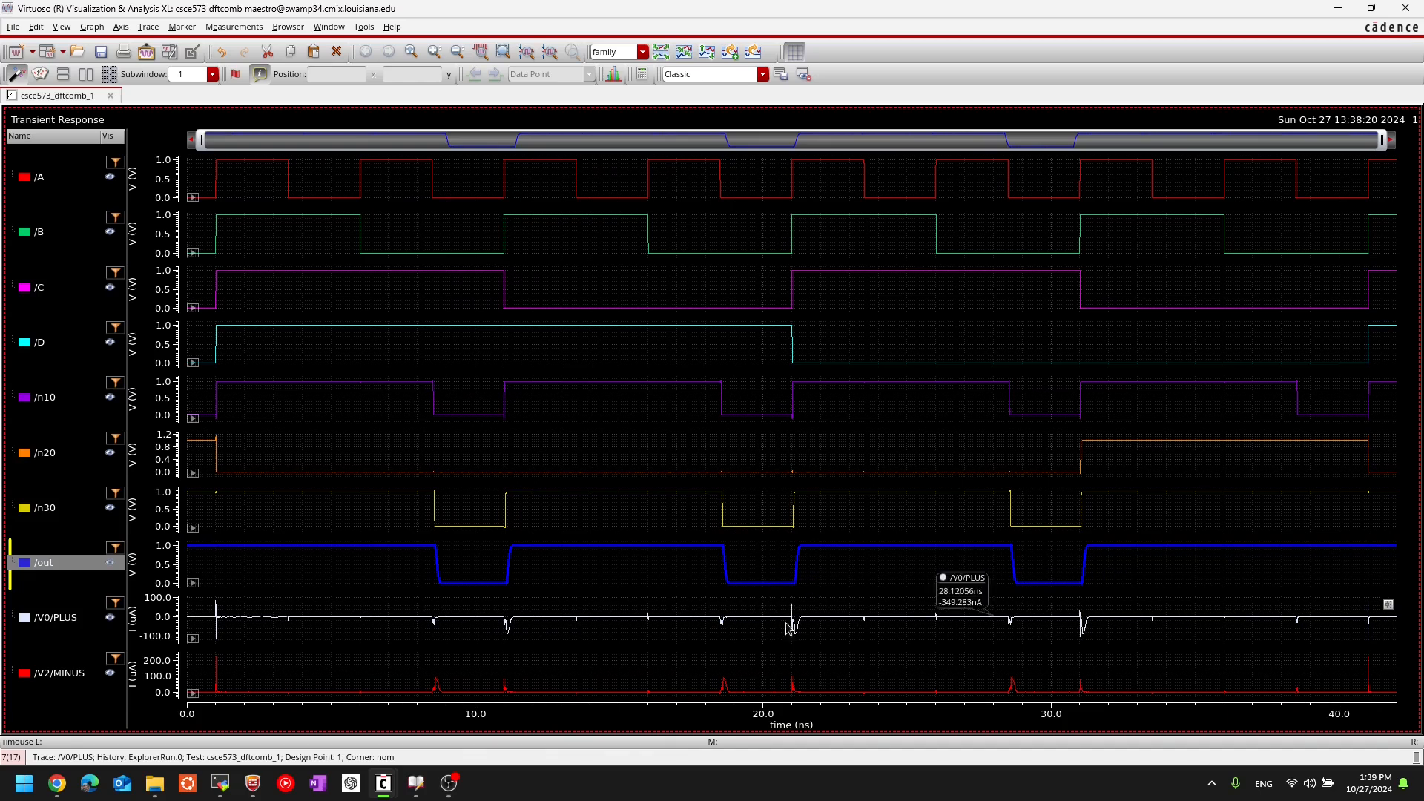
left_click(292, 638)
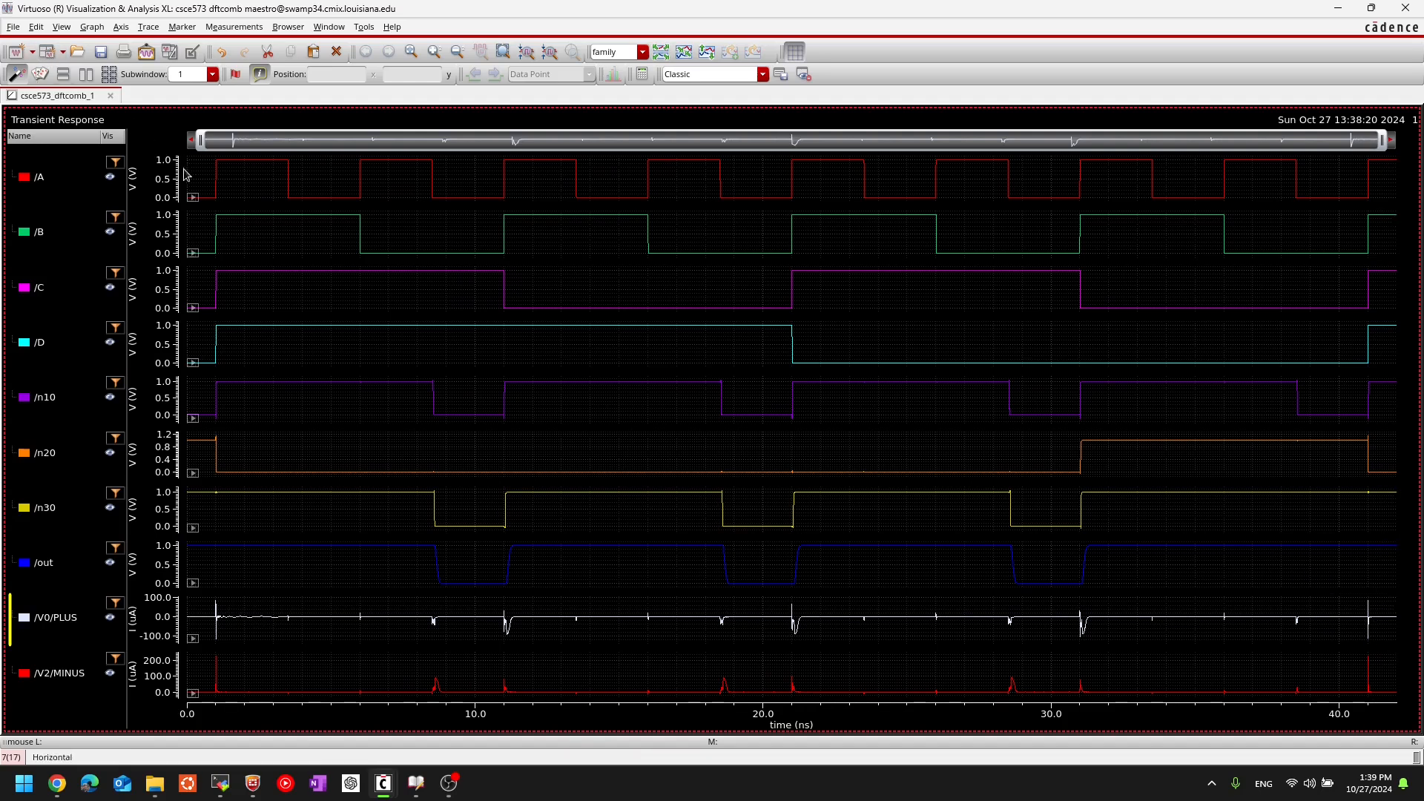
- Add a second graph subwindow and move the /V0/PLUS and /V2/MINUS current traces into it together
left_click(47, 52)
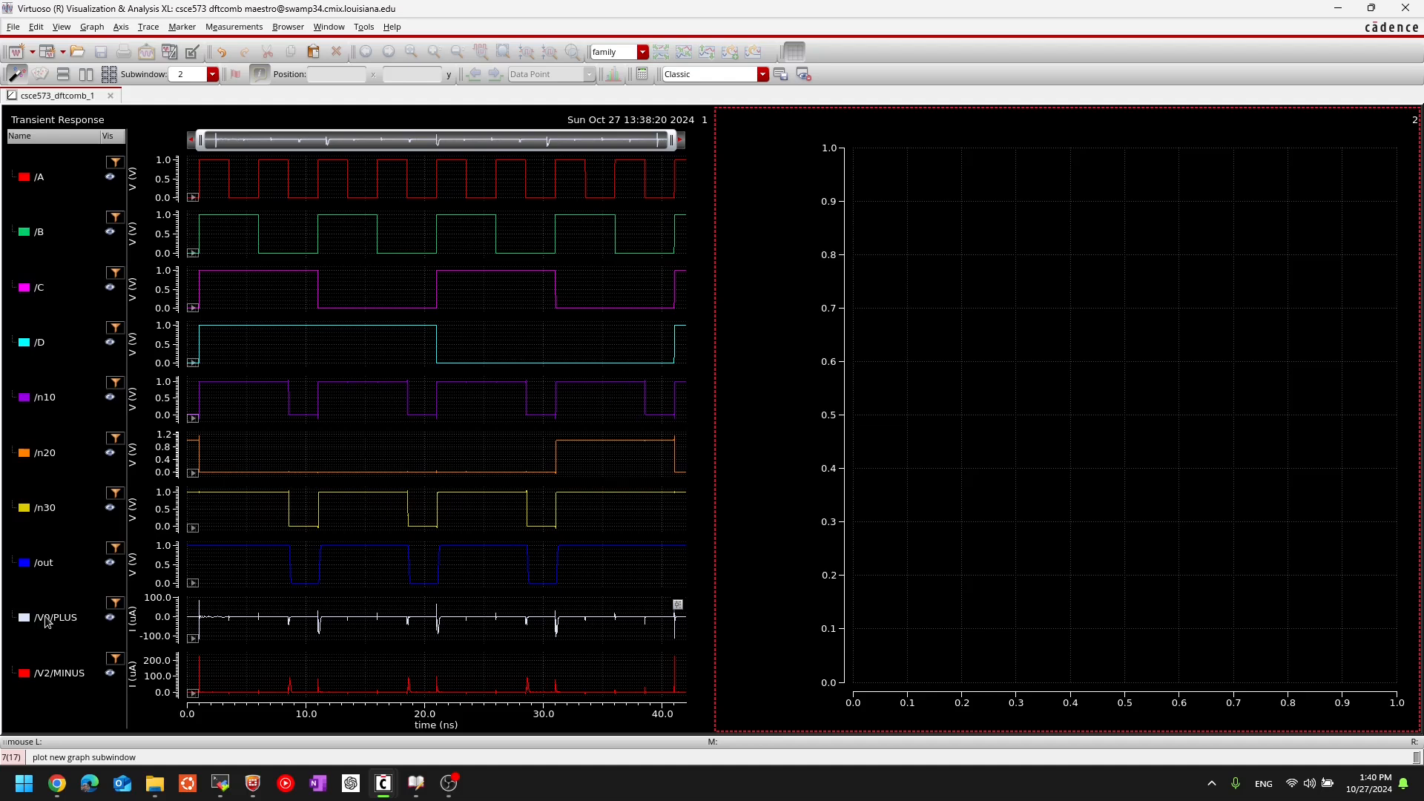
left_click(56, 617)
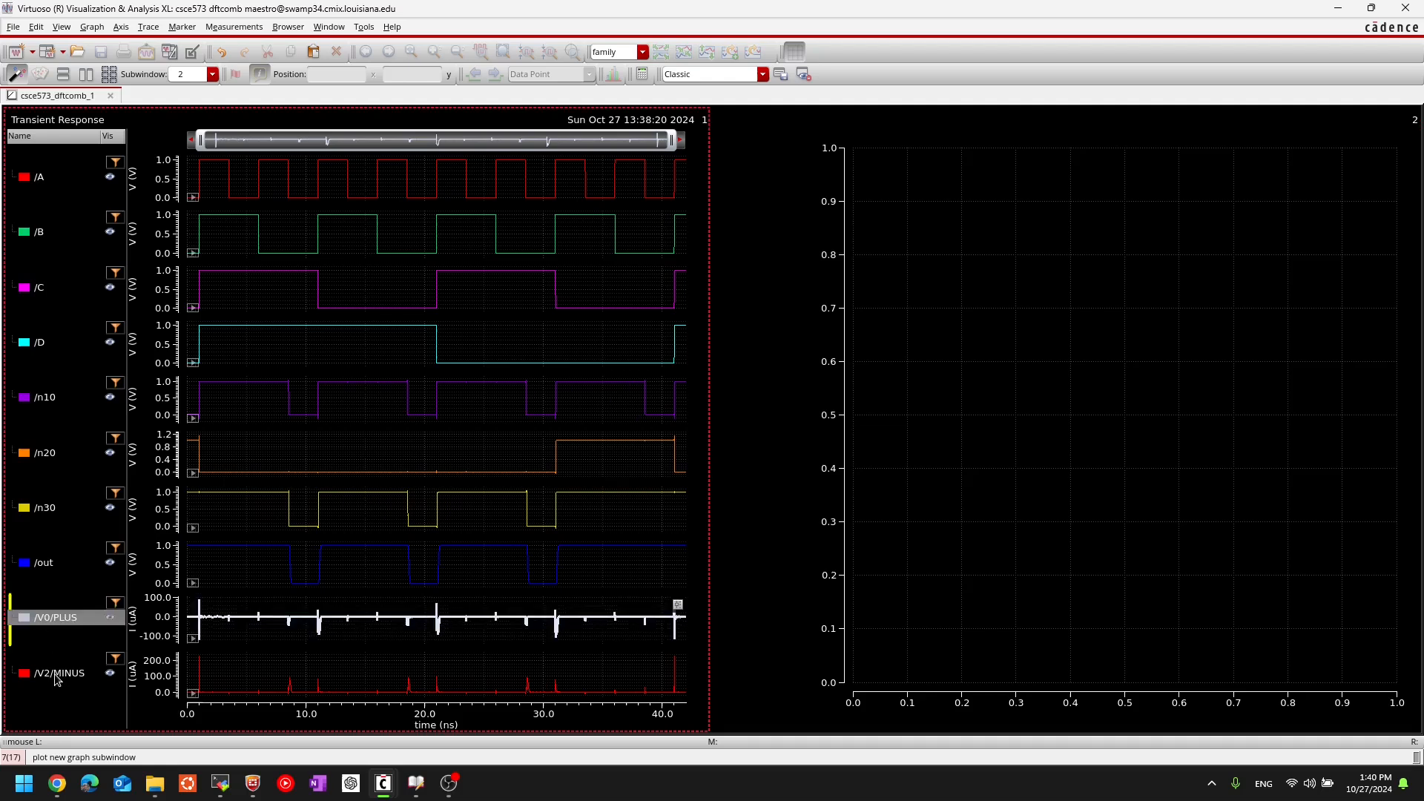
left_click(54, 676, "ctrl")
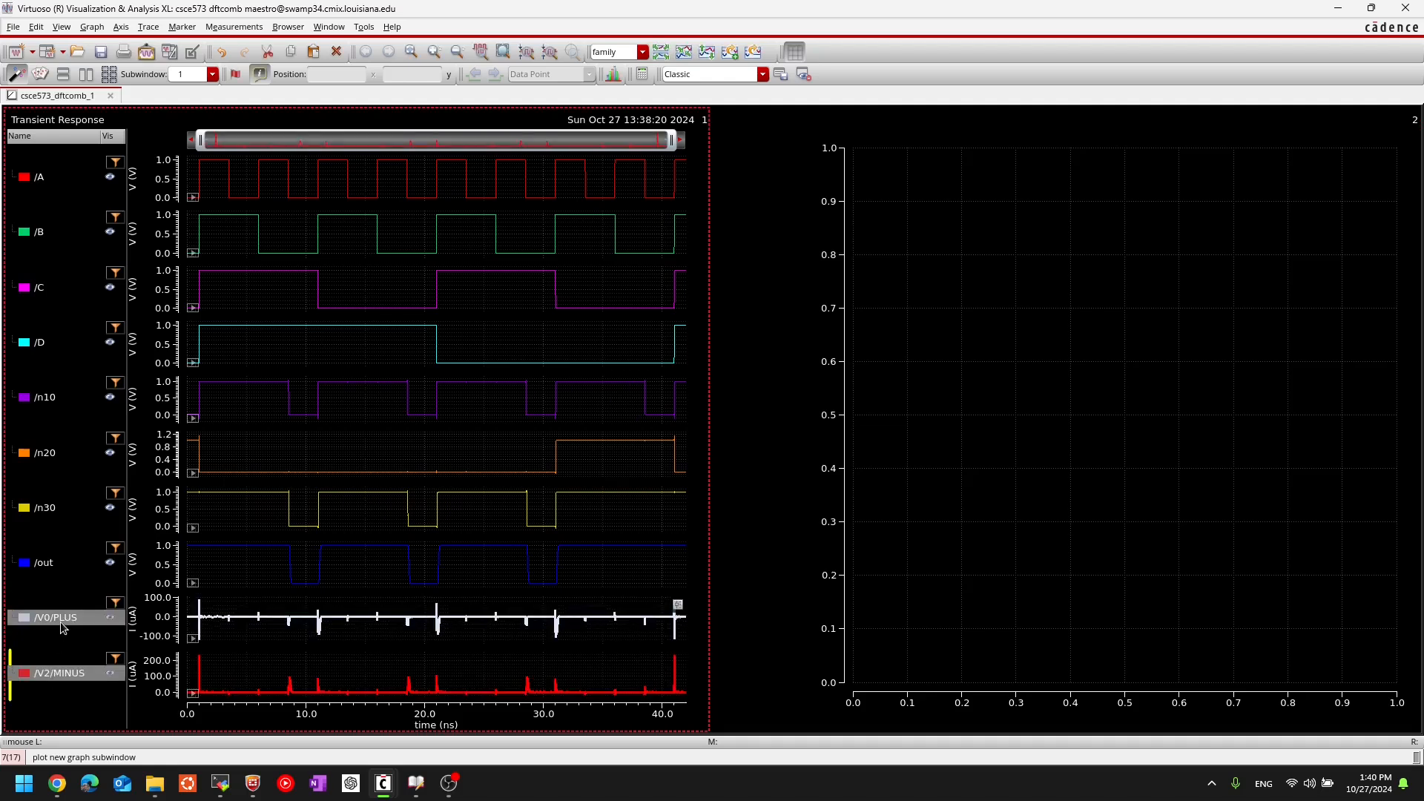
left_click_drag(63, 628, 798, 437)
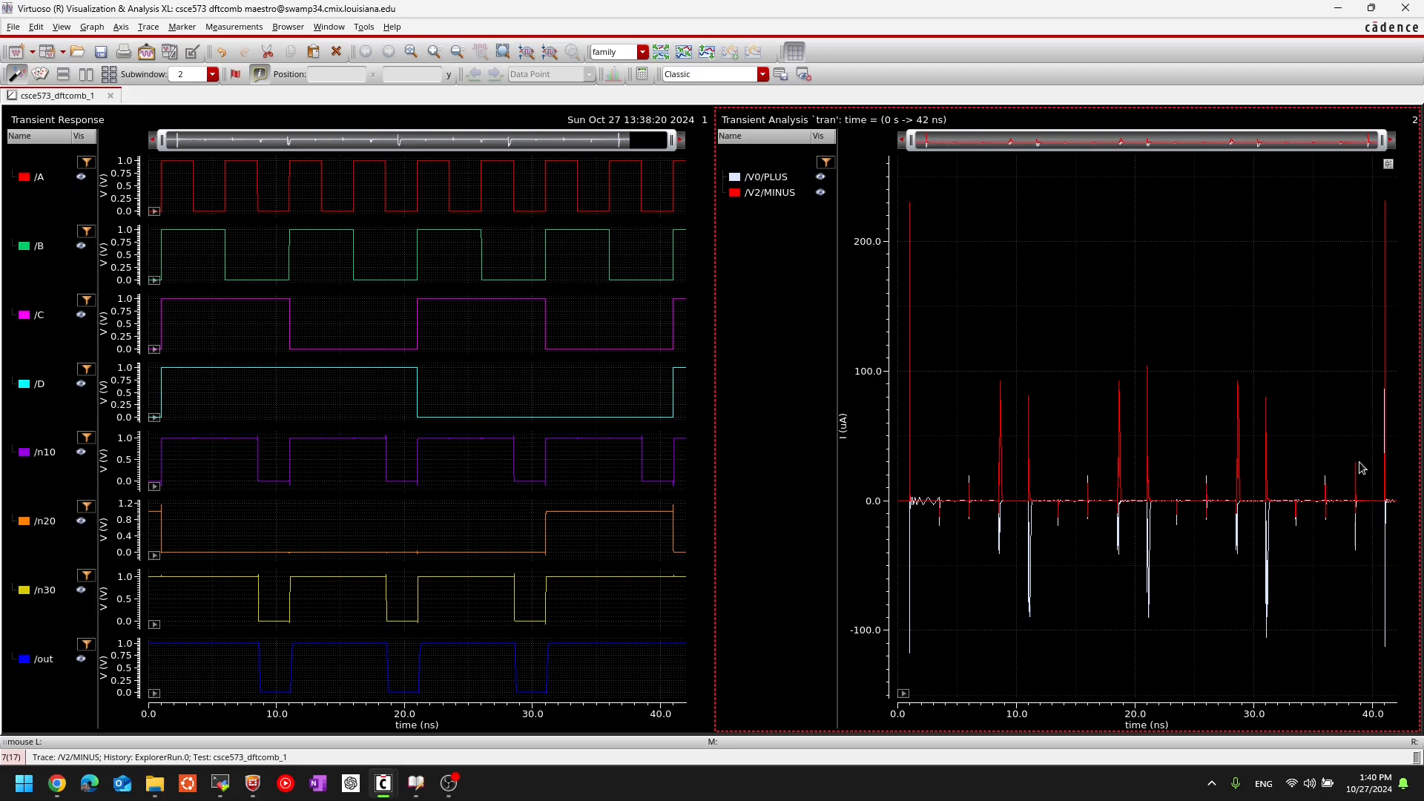
- Examine the /V2/MINUS current peaks near 1 ns, 8.6 ns, 31 ns and 41 ns, and its level between transitions
mouse_move(1387, 209)
mouse_move(906, 215)
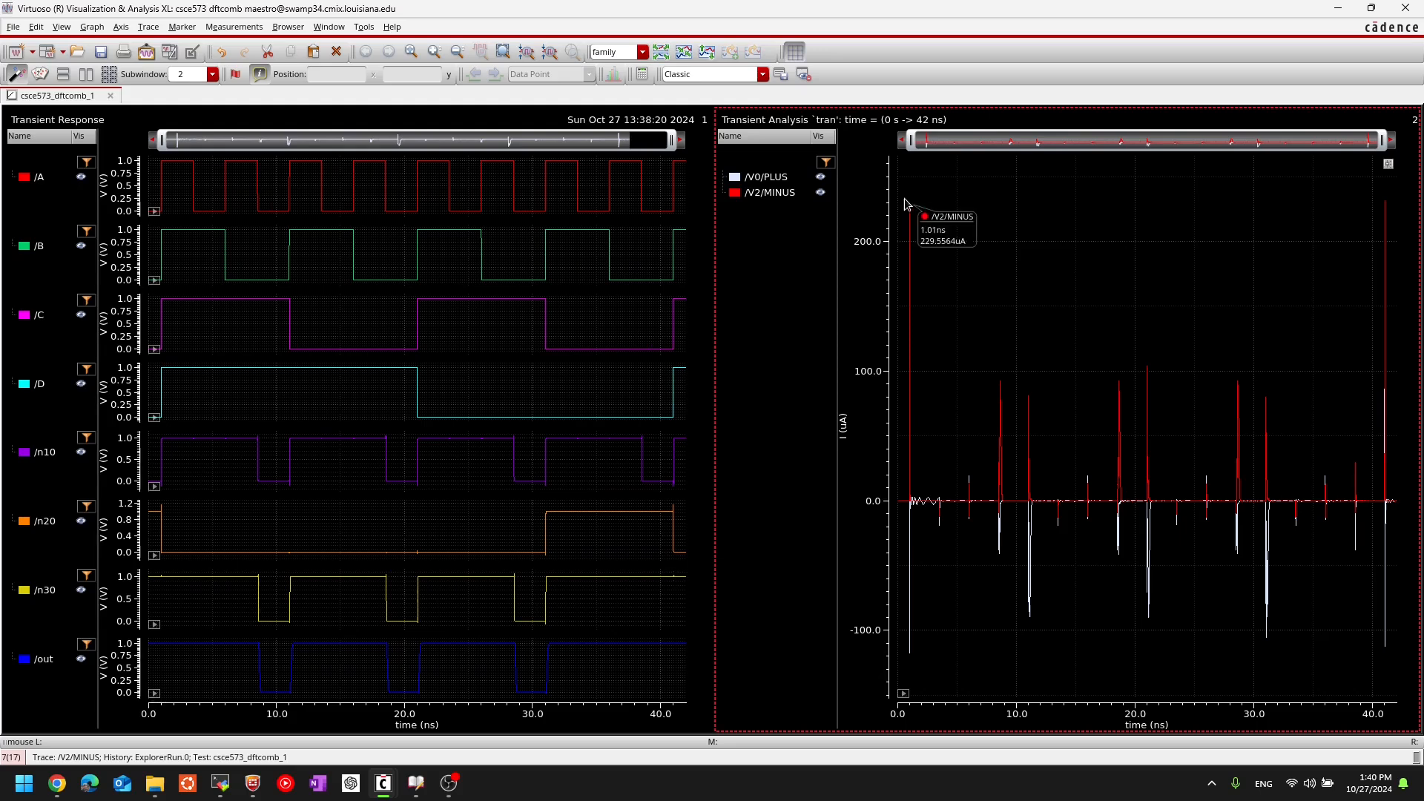
left_click(912, 207)
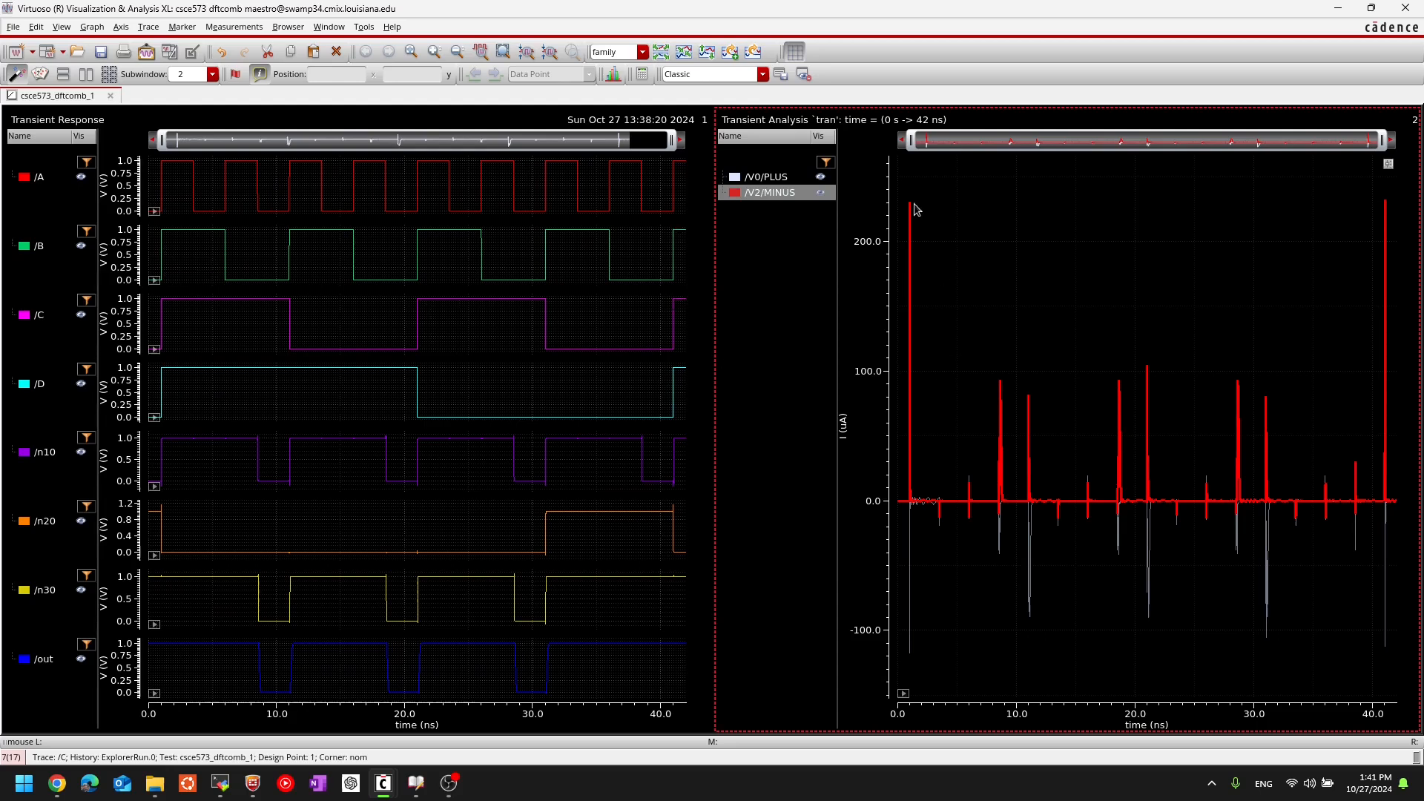
mouse_move(910, 204)
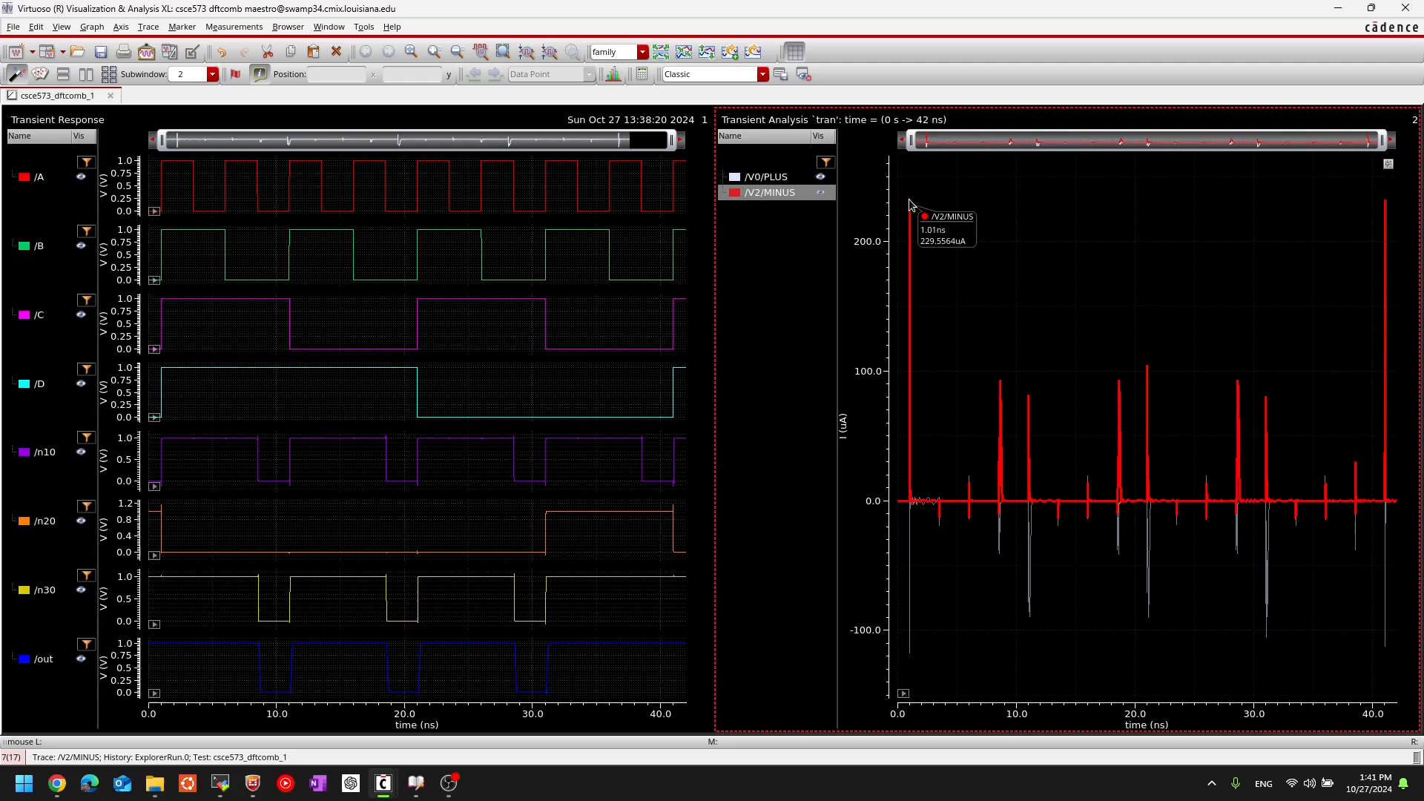
mouse_move(1388, 206)
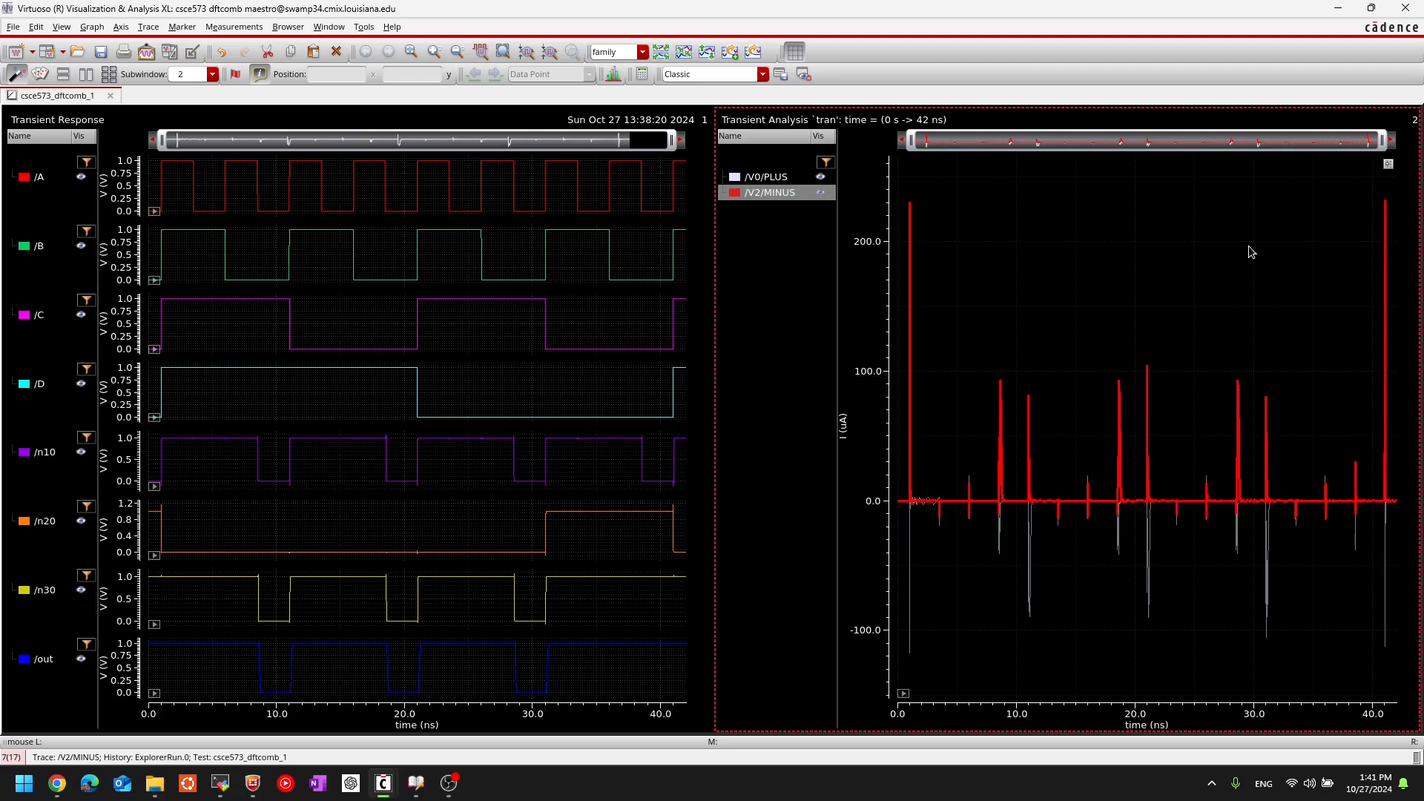
mouse_move(908, 207)
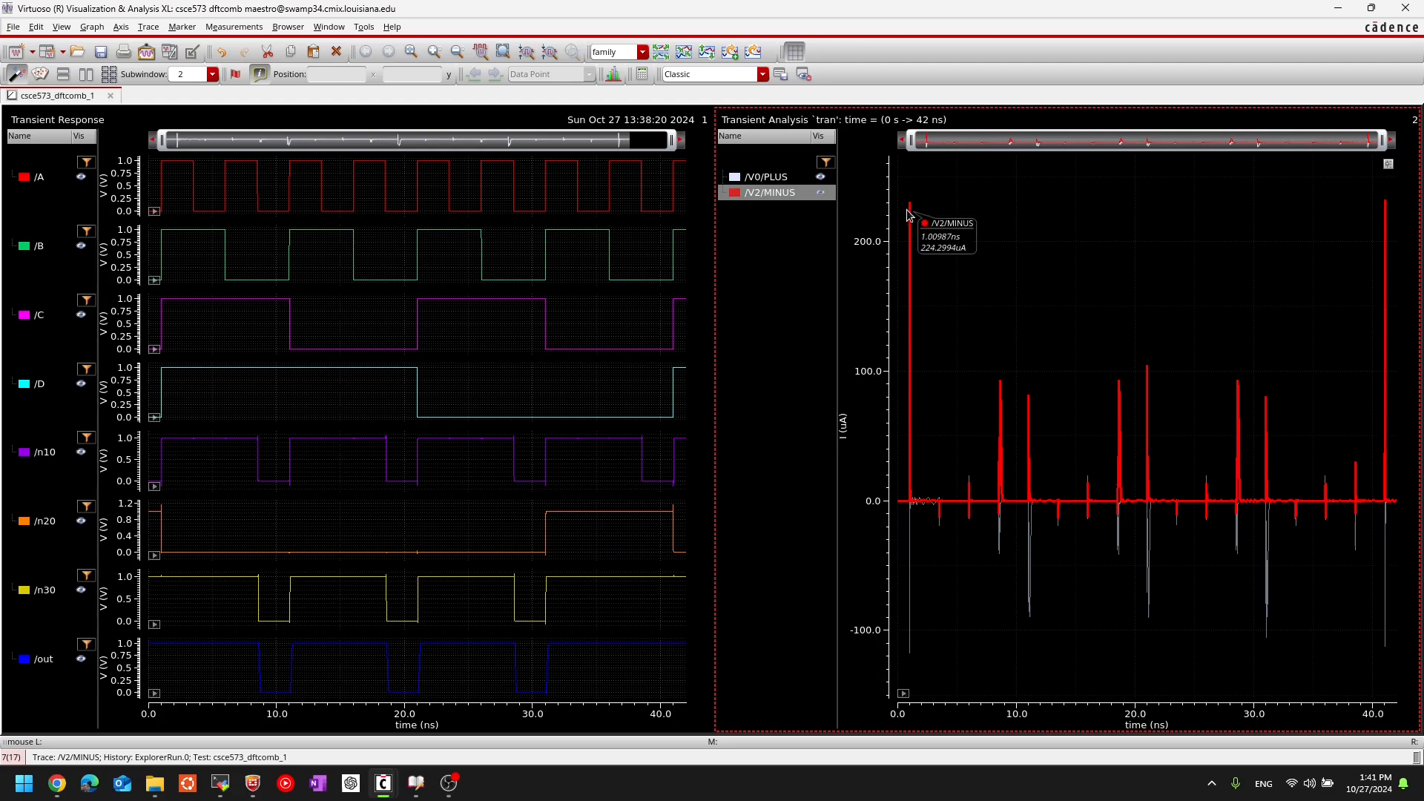
mouse_move(1267, 401)
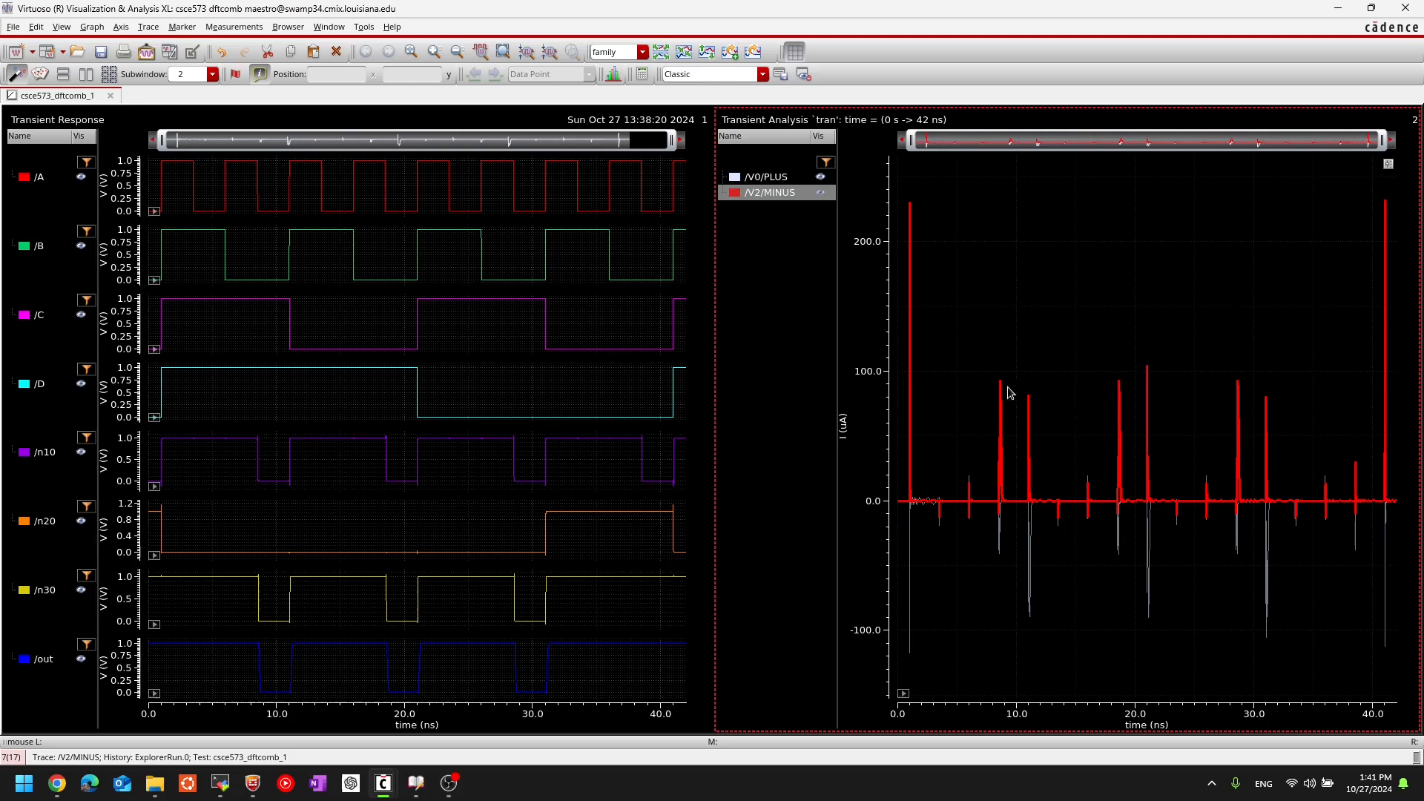
mouse_move(1000, 394)
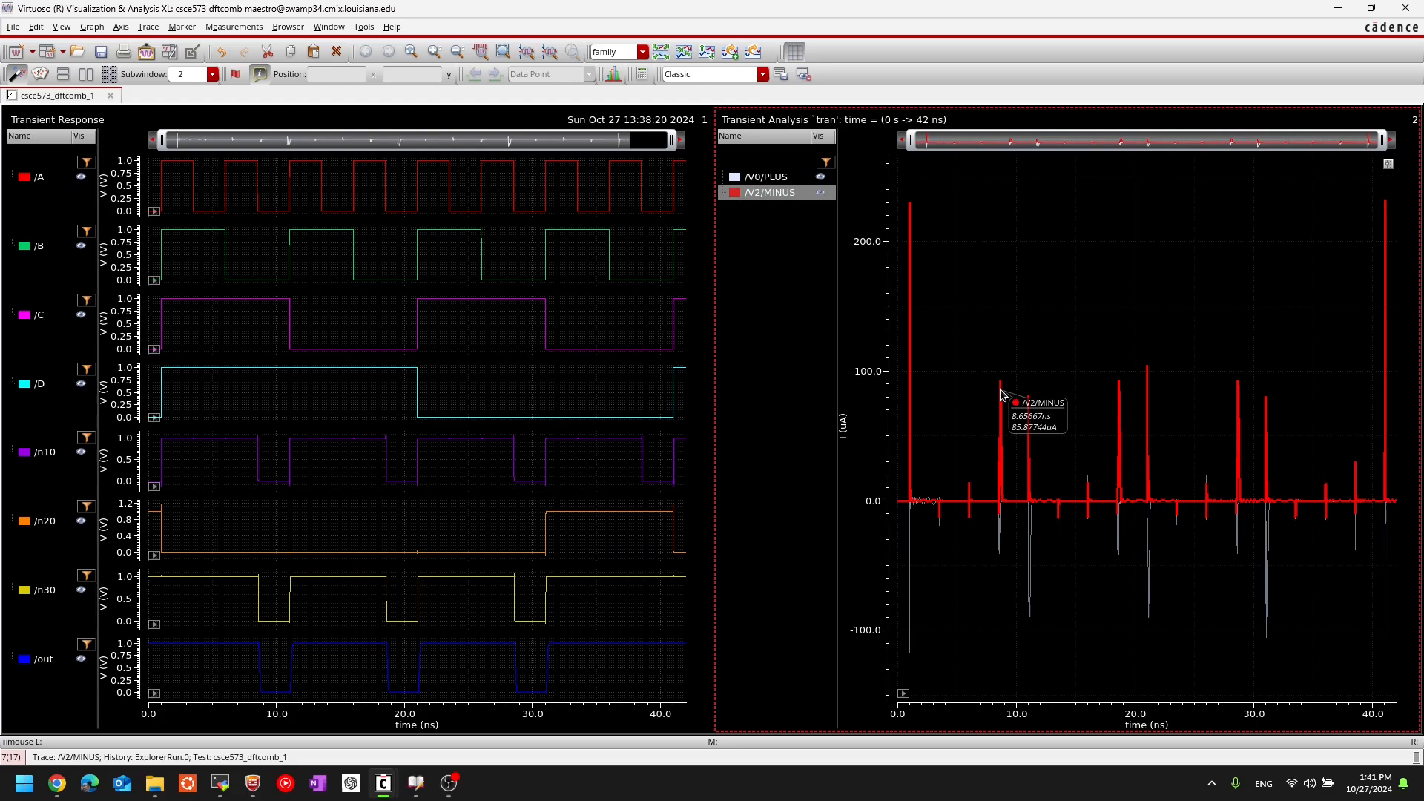
mouse_move(951, 504)
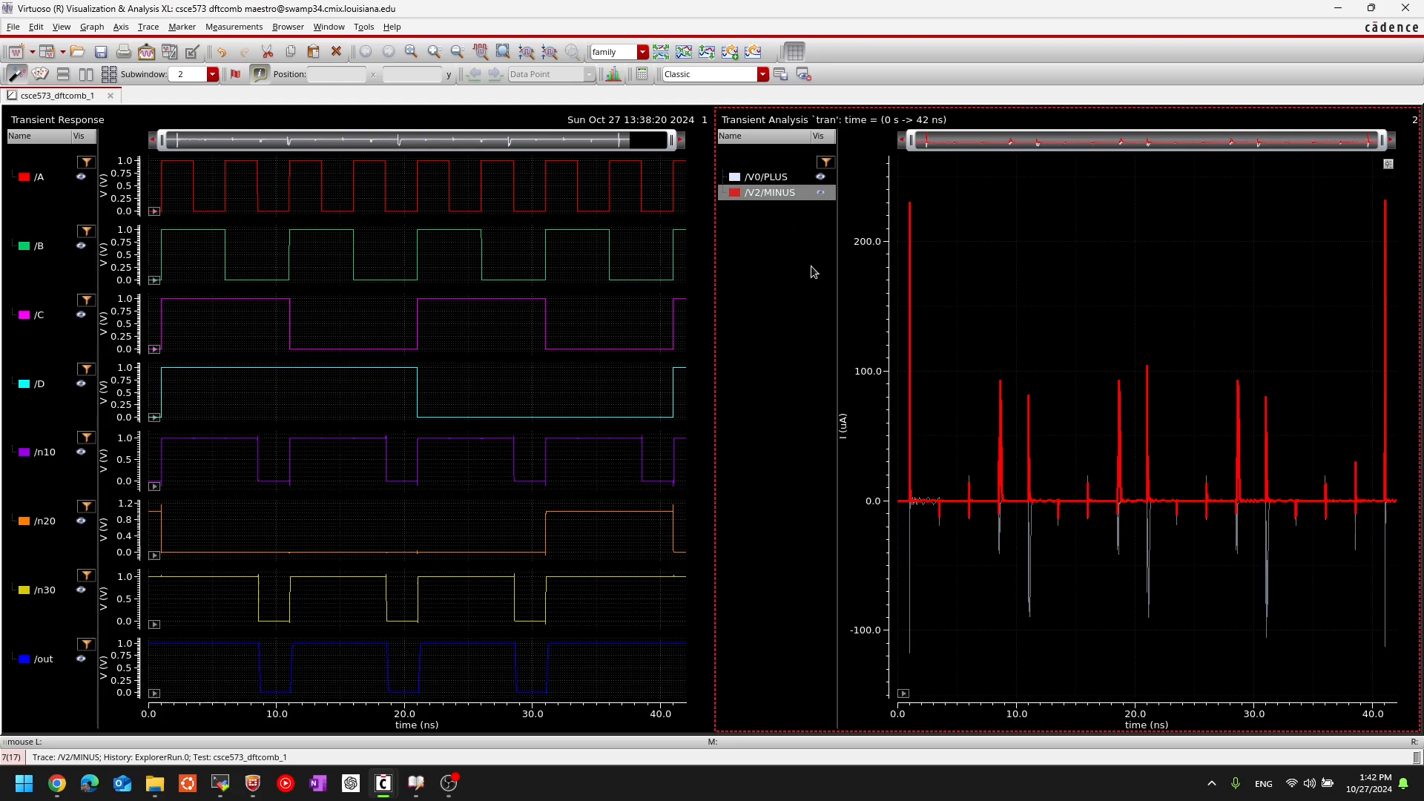
- Compare the /V0/PLUS and /V2/MINUS supply currents by highlighting each trace alternately, leaving /V2/MINUS highlighted
left_click(775, 178)
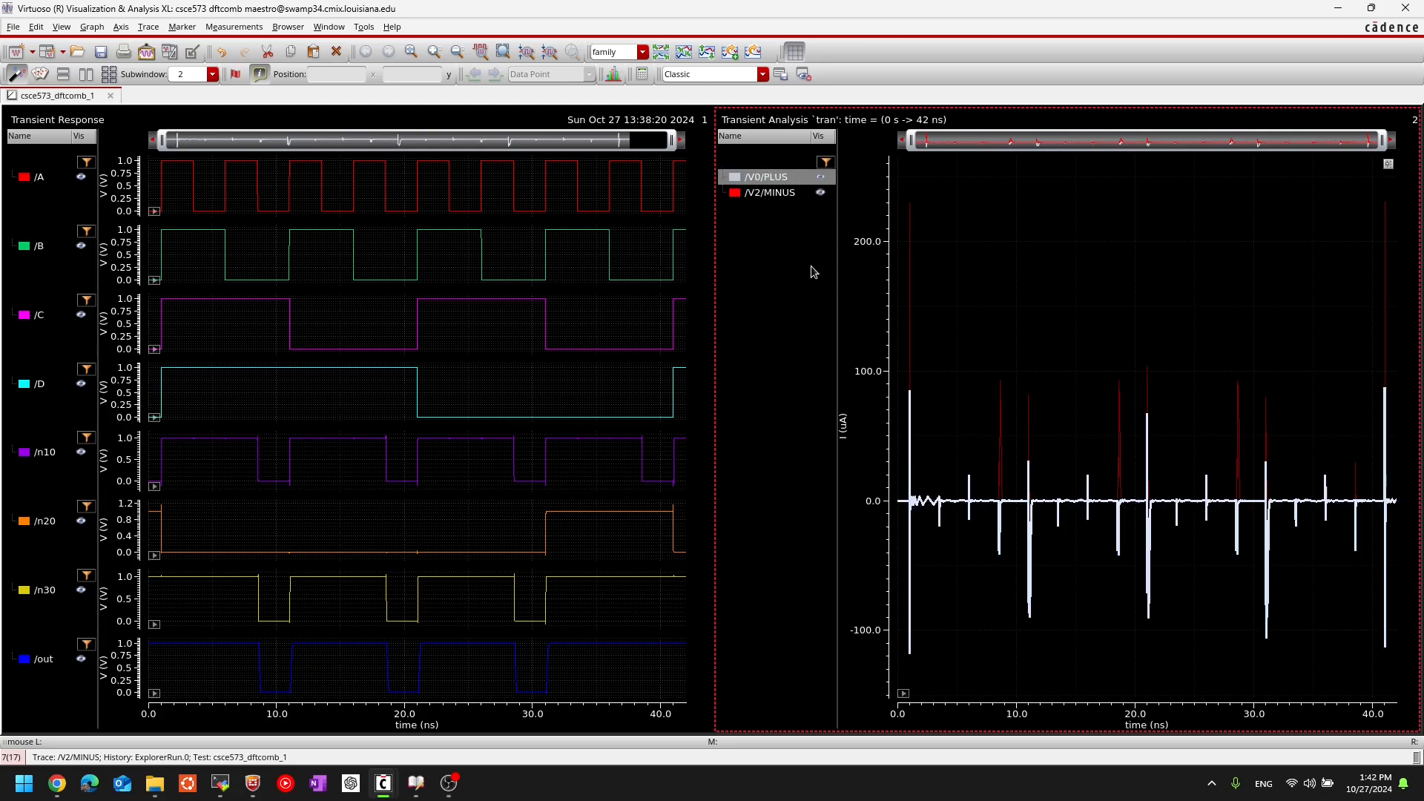
left_click(773, 192)
left_click(775, 179)
left_click(773, 194)
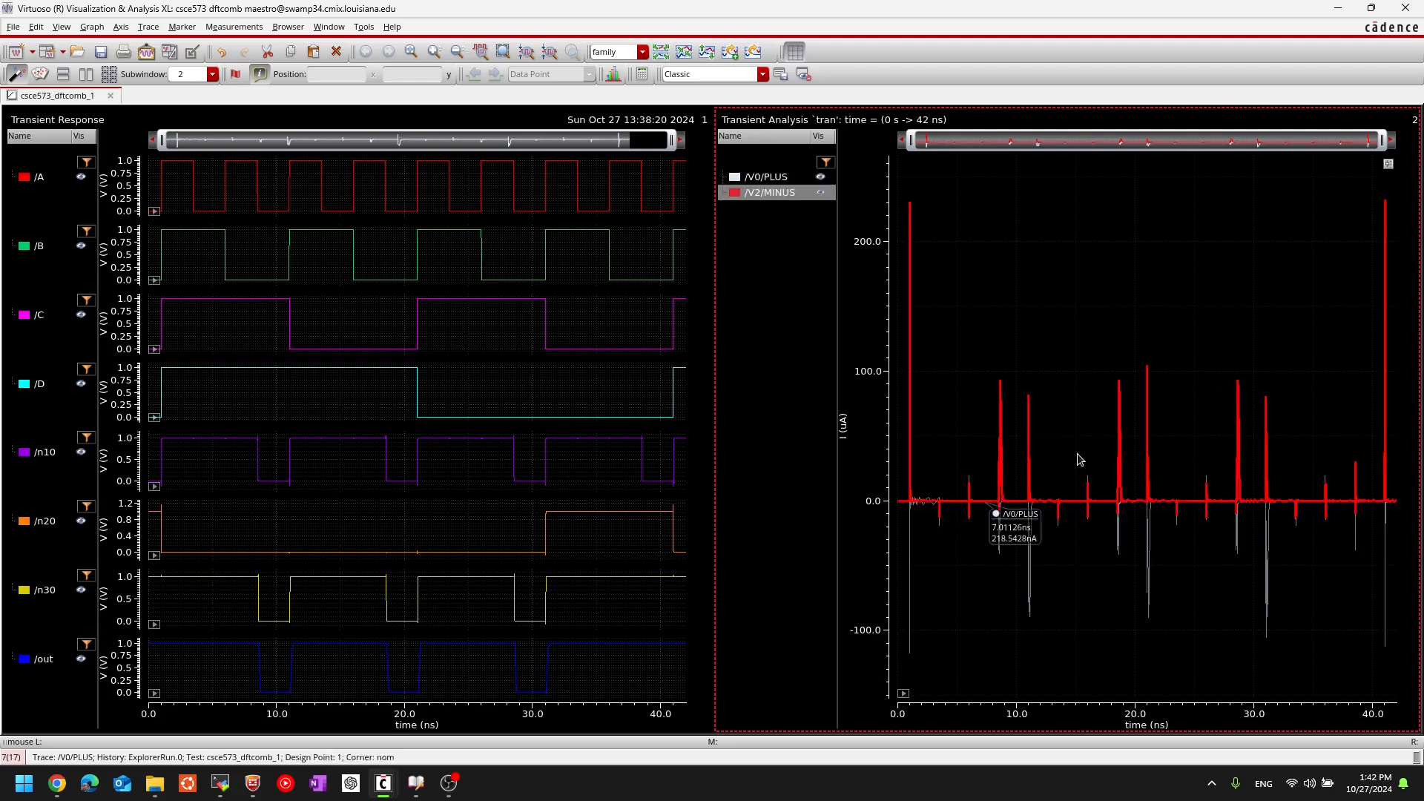
mouse_move(1043, 472)
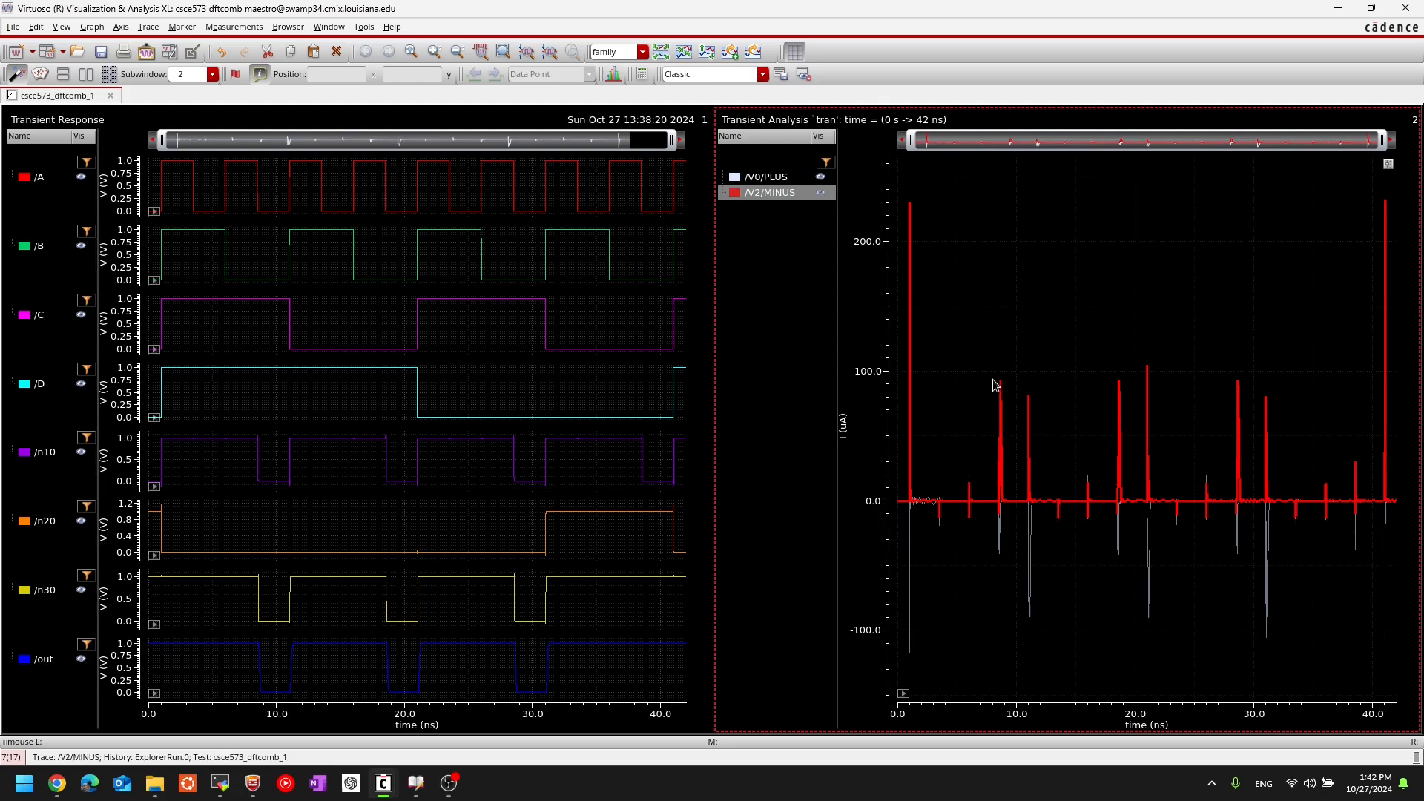
mouse_move(917, 447)
- Capture a screenshot of both waveform subwindows with Snipping Tool, review it enlarged, and move its window out of the way
key("super+shift+s")
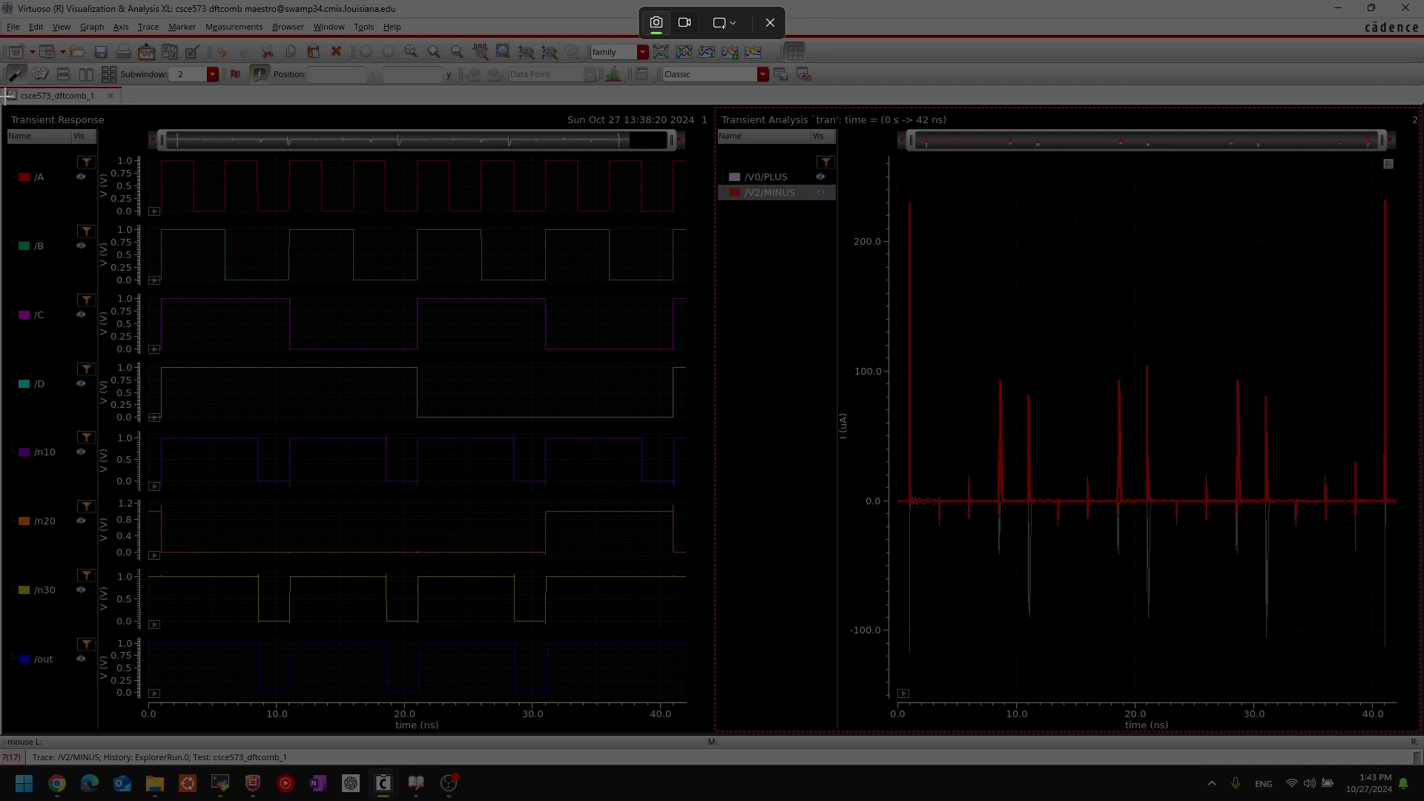
key("super")
left_click(615, 262)
left_click_drag(3, 110, 1422, 735)
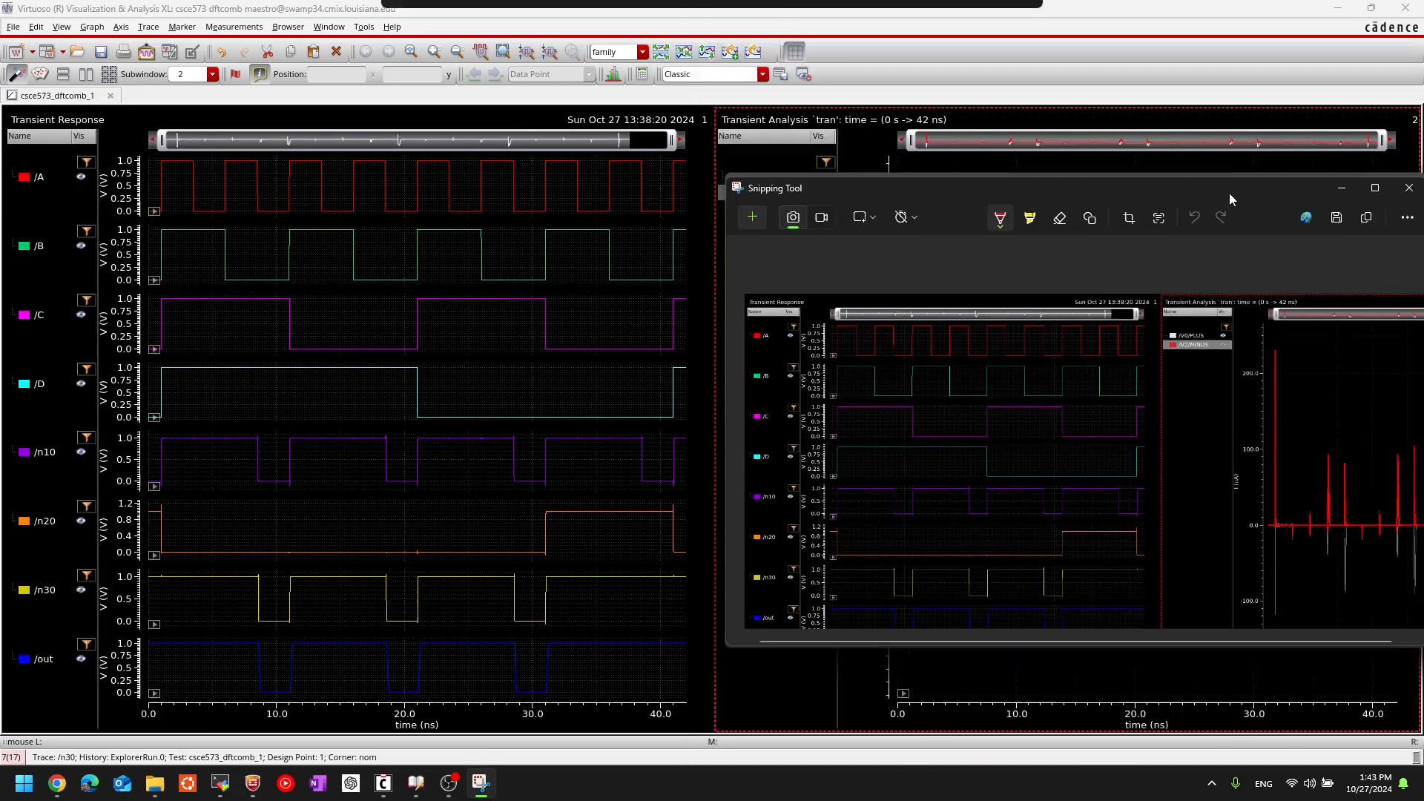
left_click_drag(1230, 193, 559, 150)
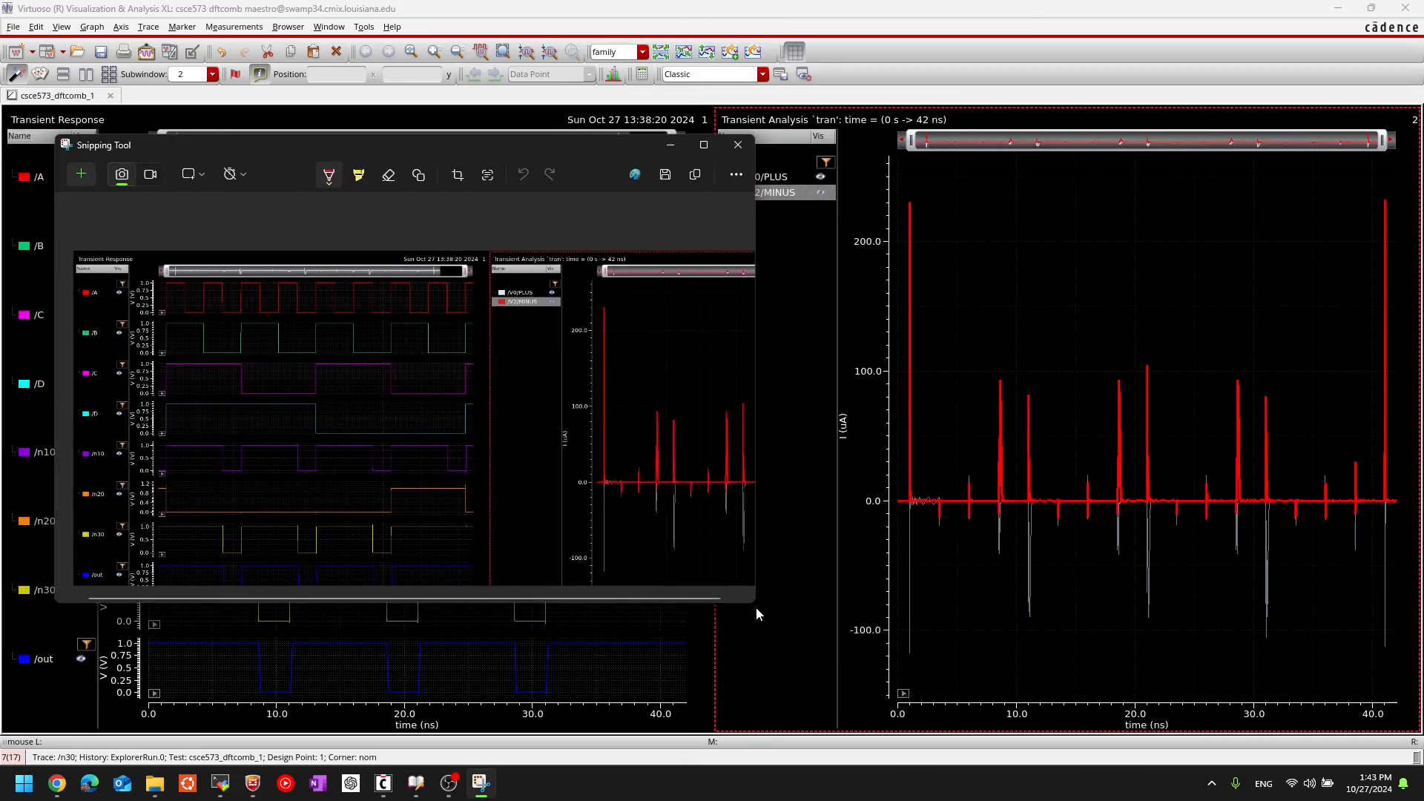
left_click(704, 145)
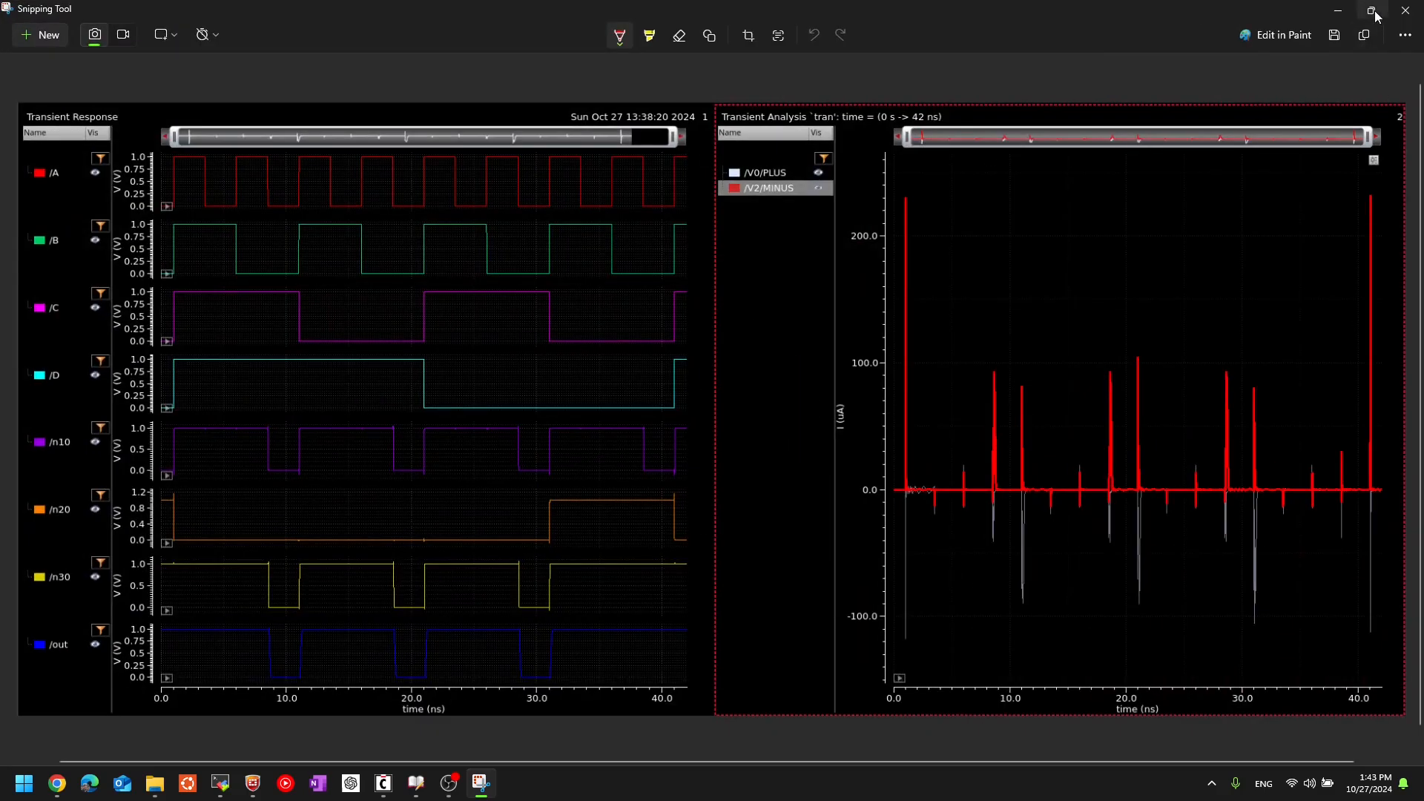
left_click(1371, 11)
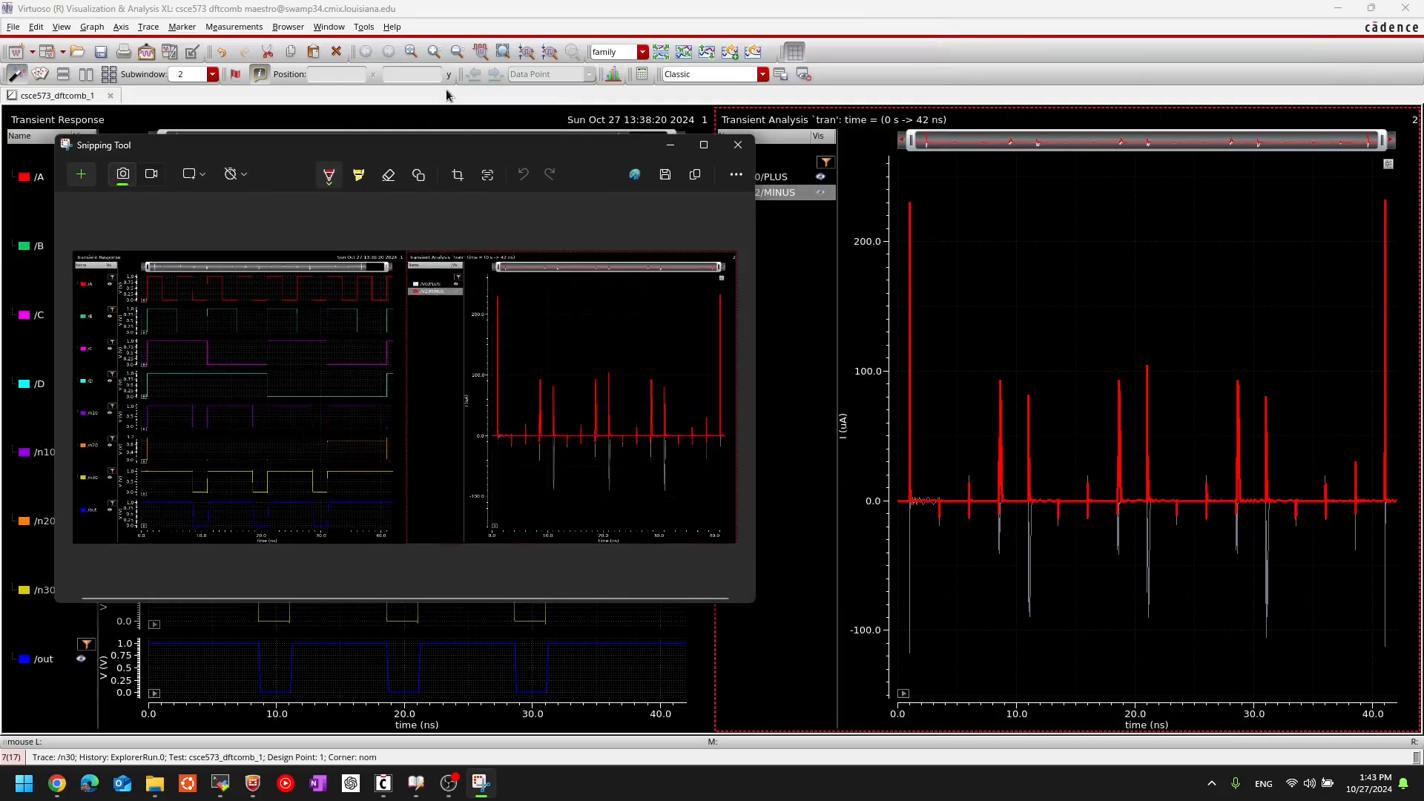
left_click_drag(505, 143, 0, 164)
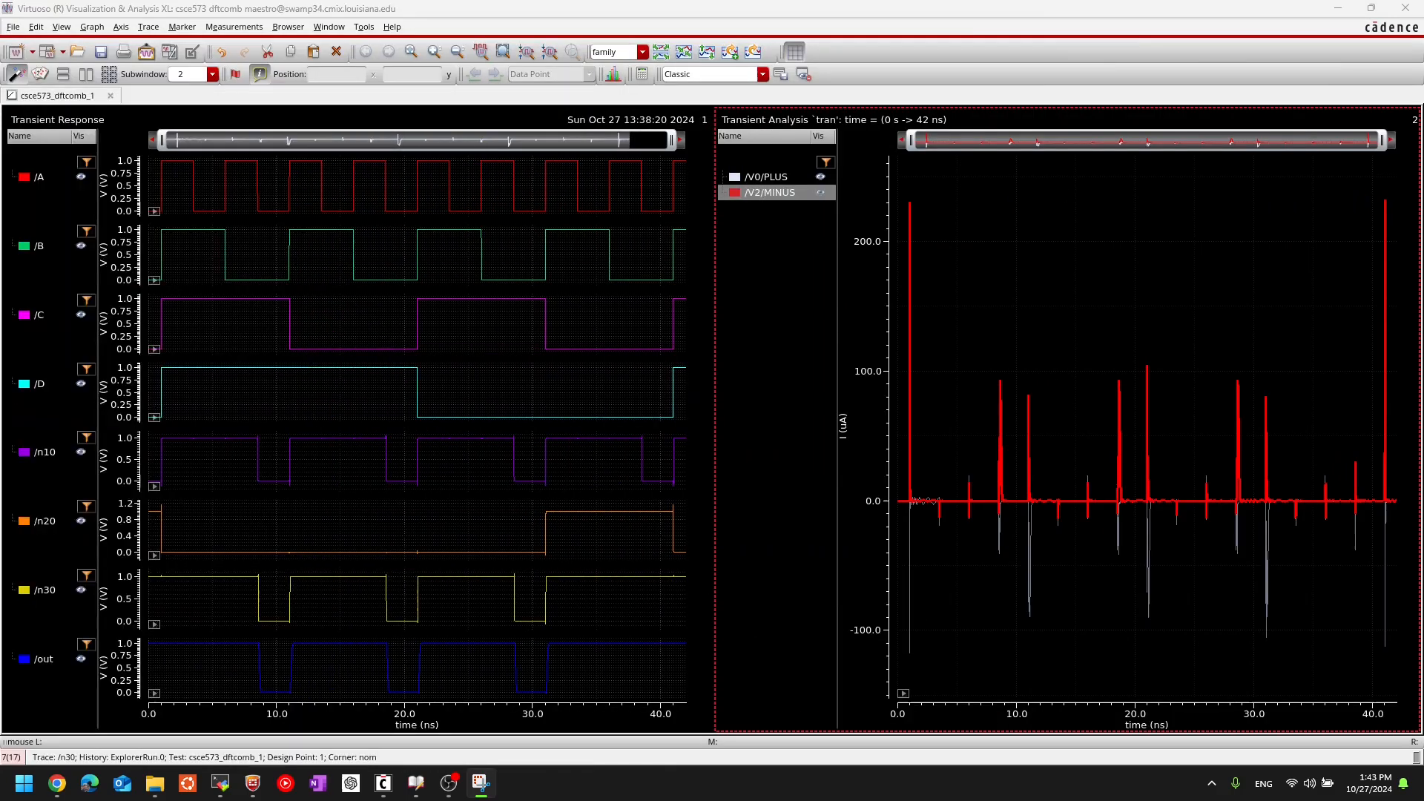
- Close the waveform window and minimize ADE Explorer to return to the dftcomb schematic
left_click(1405, 10)
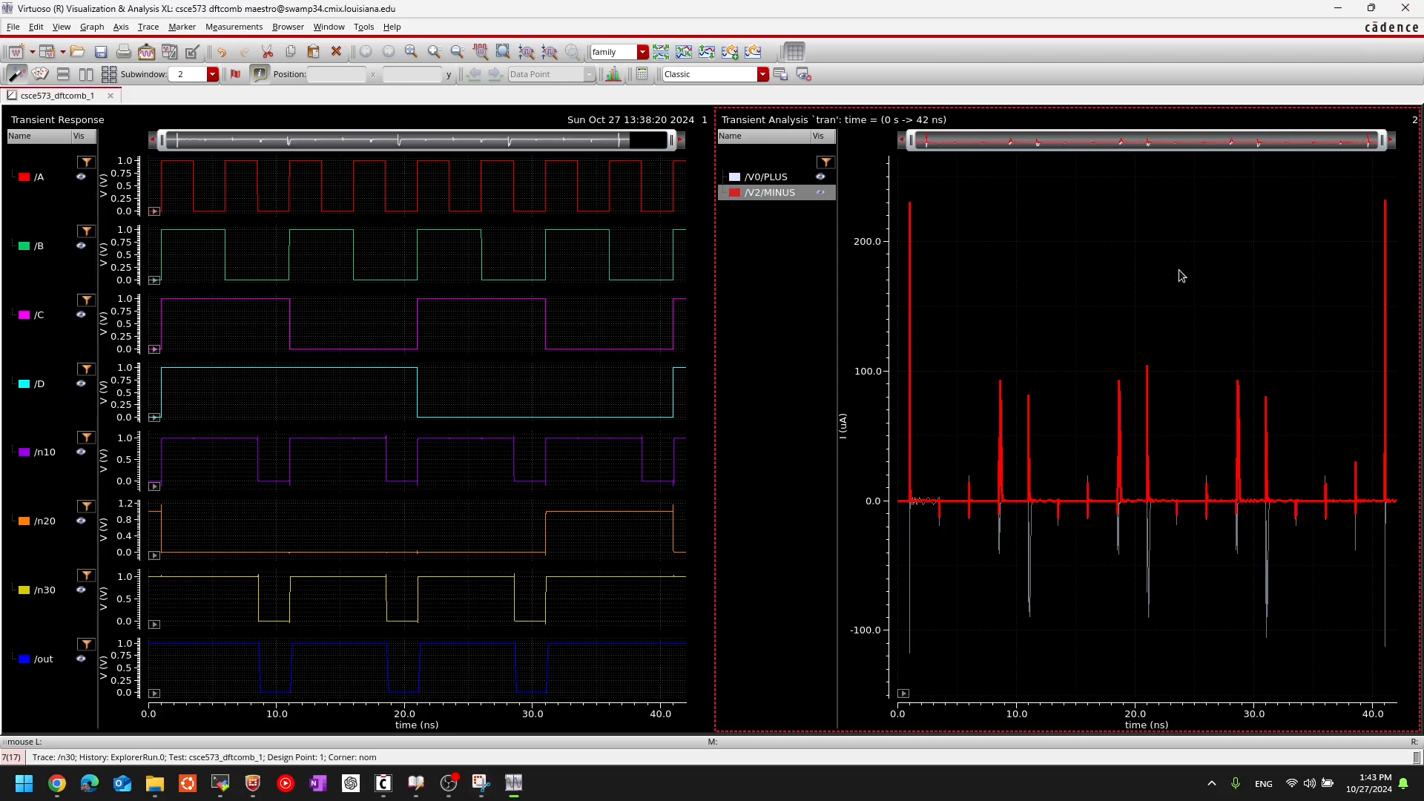
left_click(636, 219)
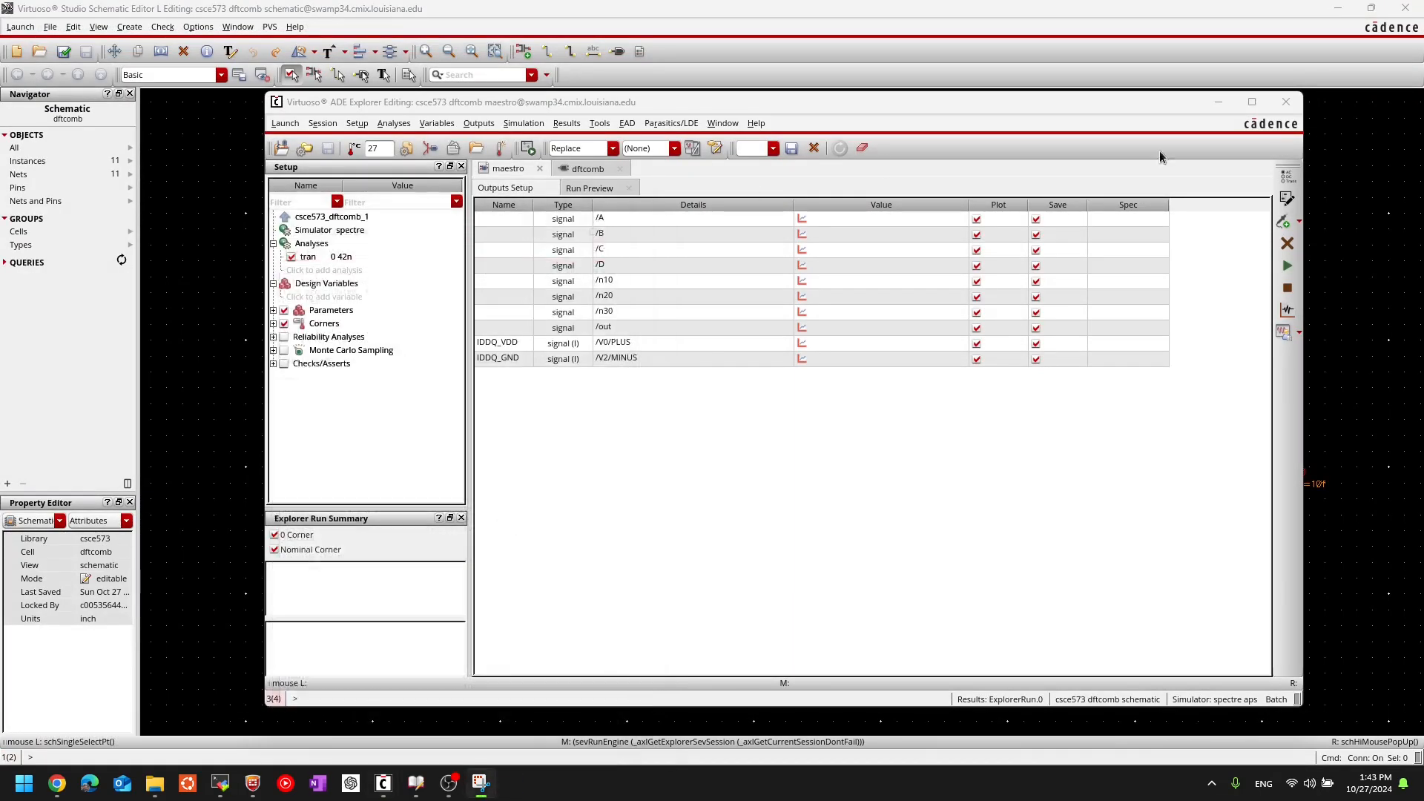
left_click(1218, 109)
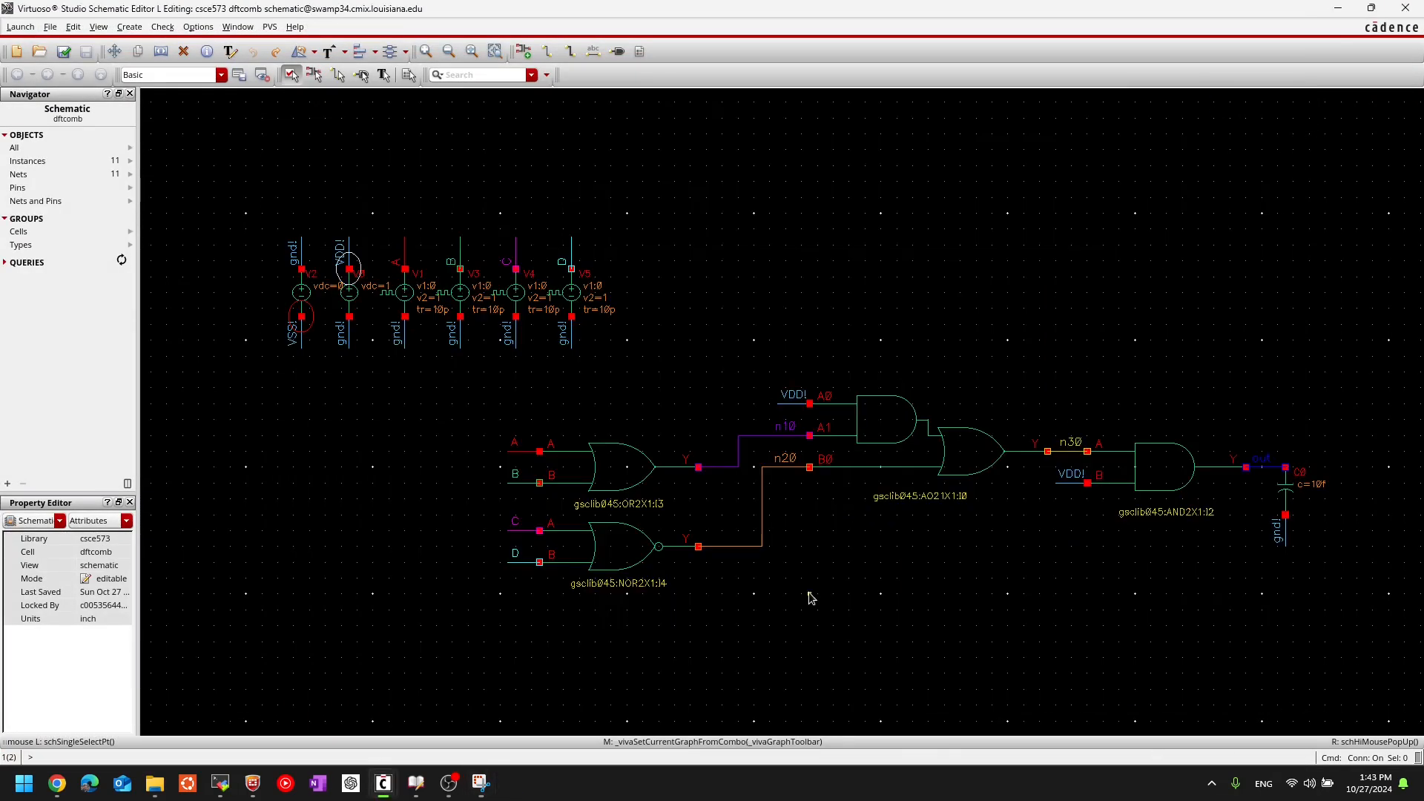
- Place a 1K analogLib res instance in the empty area below the AO21X1 gate
middle_click_drag(716, 408, 762, 415)
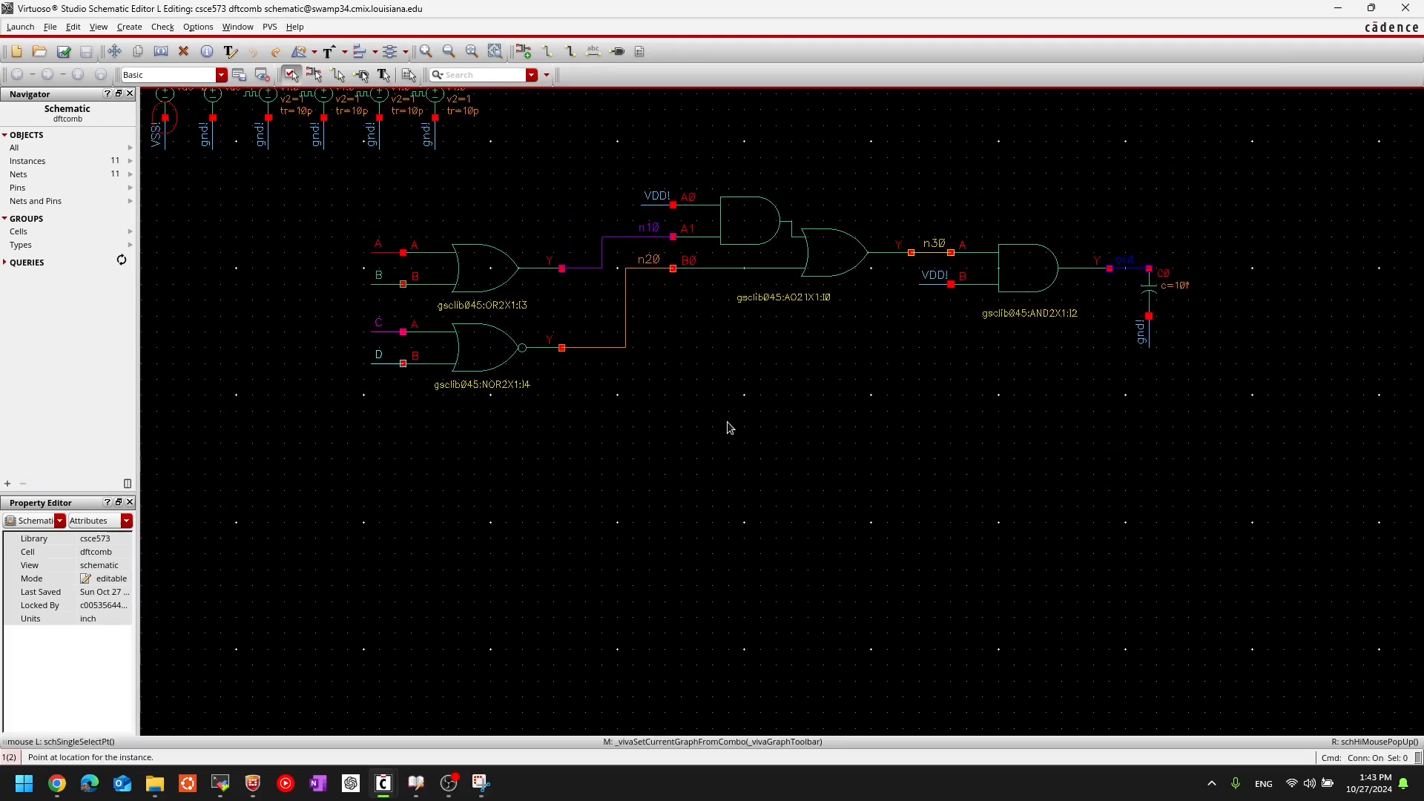
key("i")
double_click(625, 197)
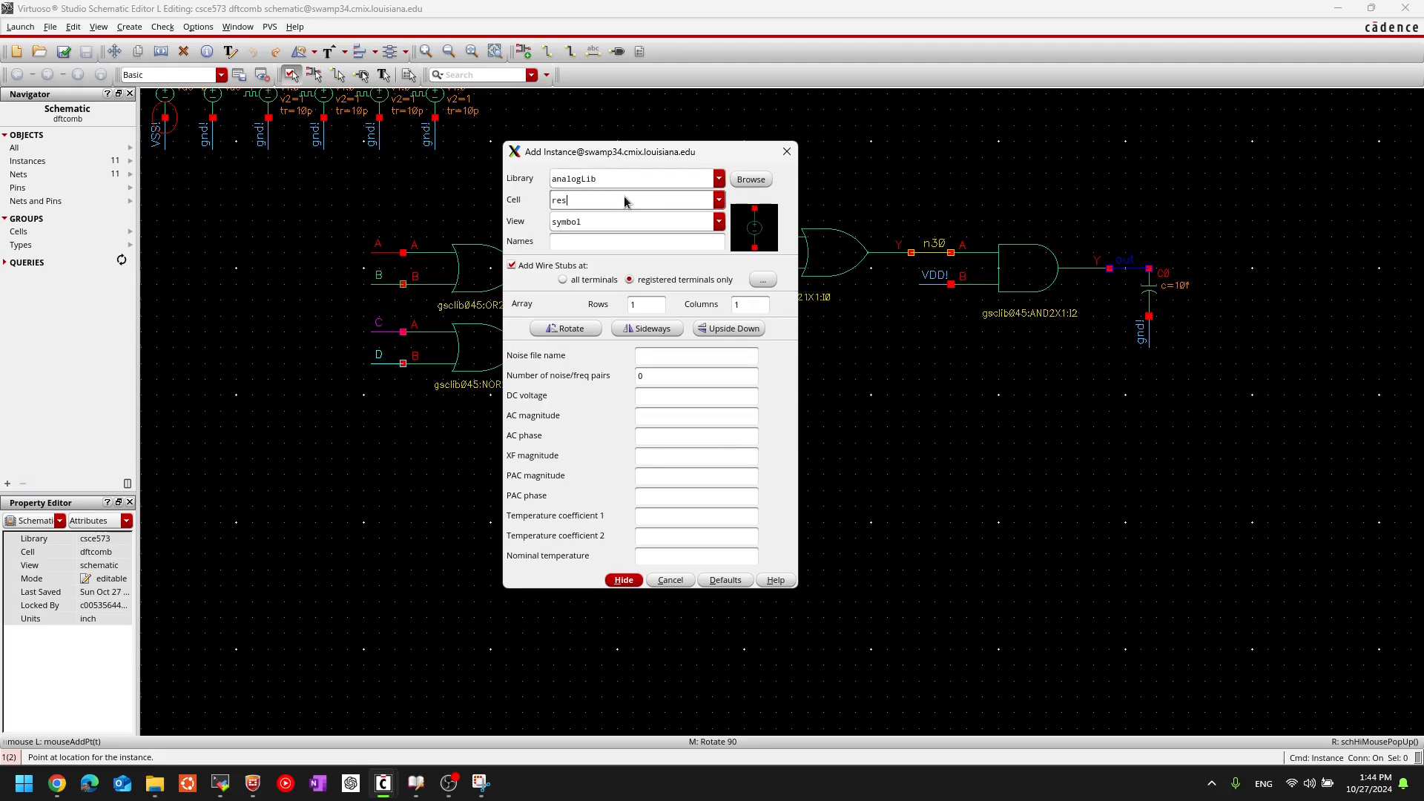
type("res")
key("Tab")
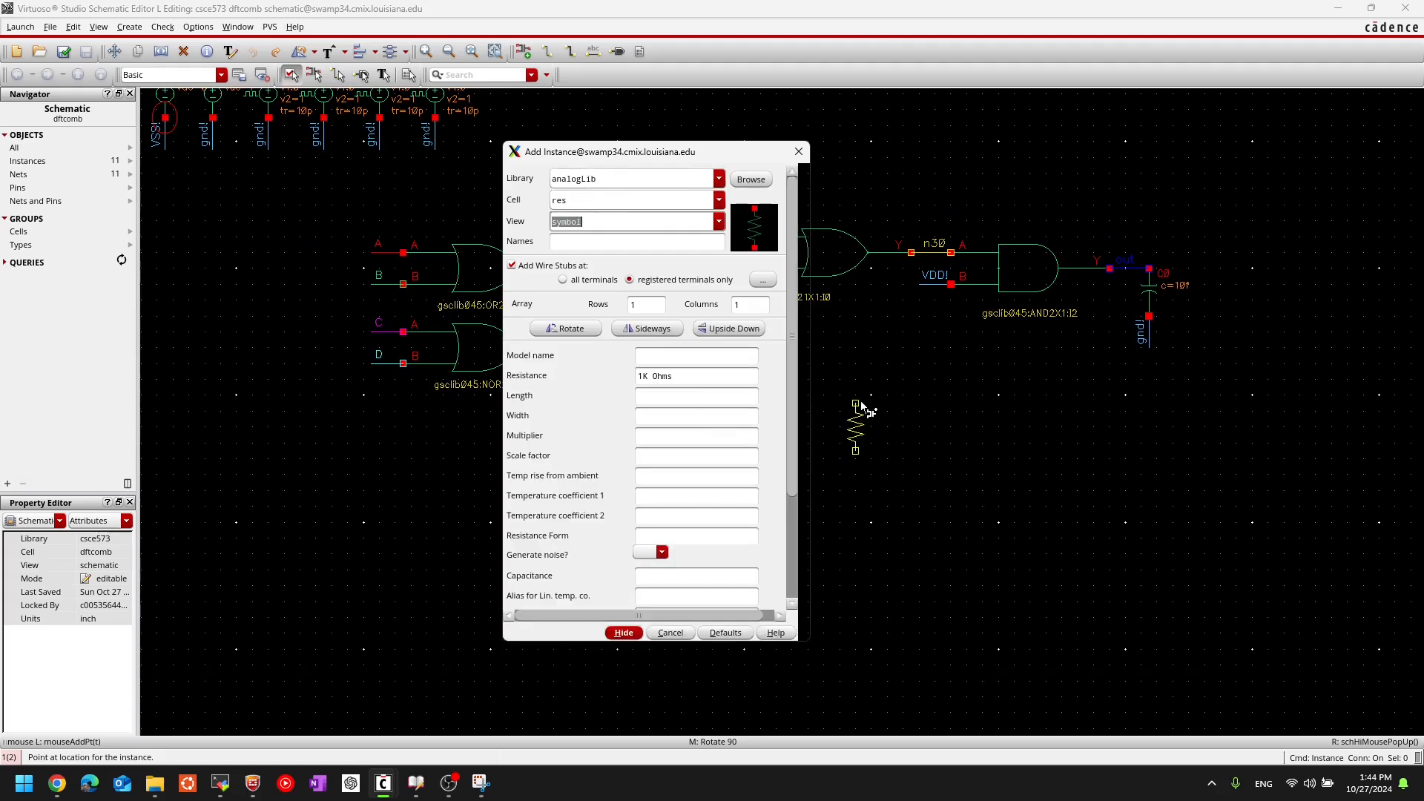
left_click(855, 420)
key("Escape")
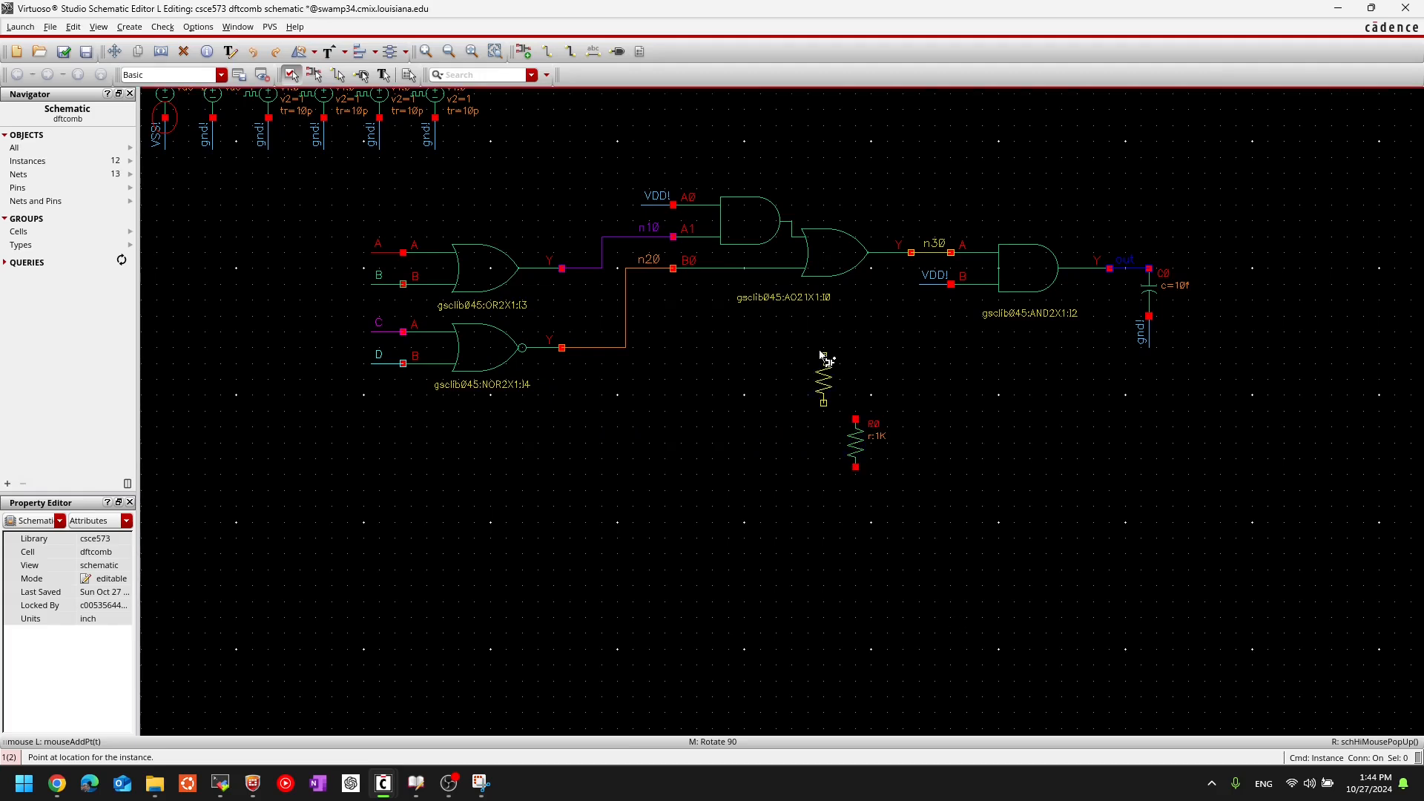
- Place an analogLib vdc source directly below the new resistor
key("i")
left_click(568, 201)
type("vdc")
key("BackSpace")
type("c")
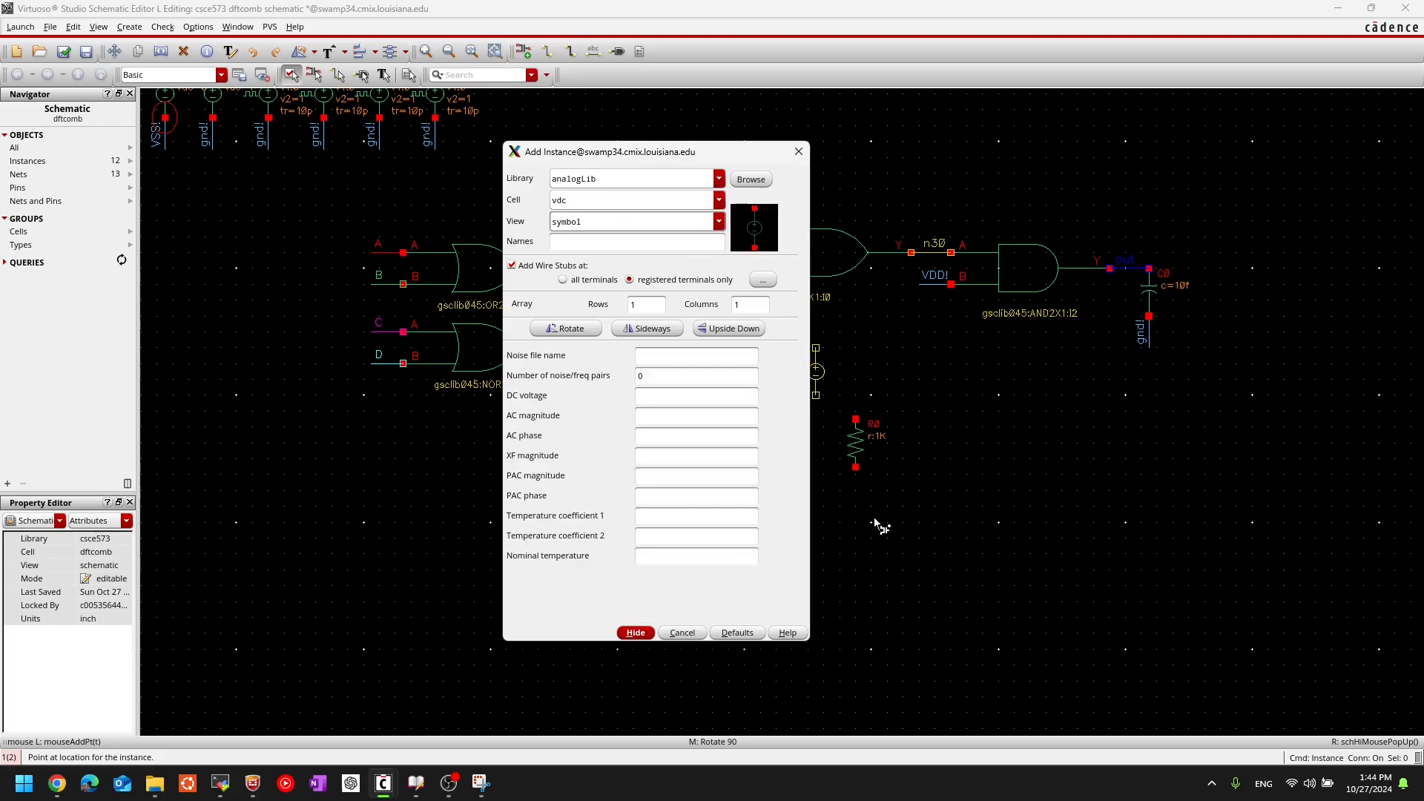
left_click(856, 491)
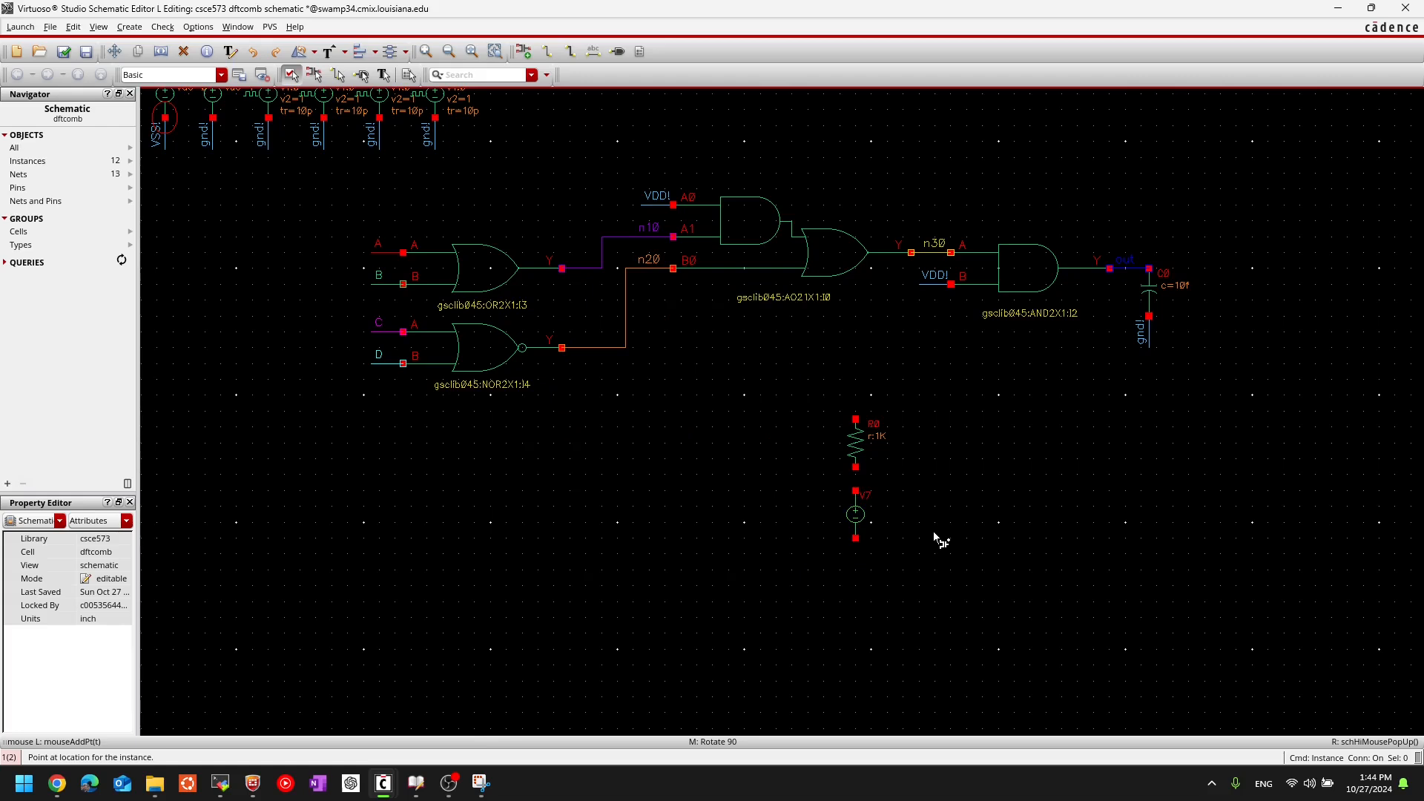
key("Escape")
- Wire the resistor's lower terminal to the positive terminal of the new DC source and draw a short wire up from its upper terminal
left_click(871, 533)
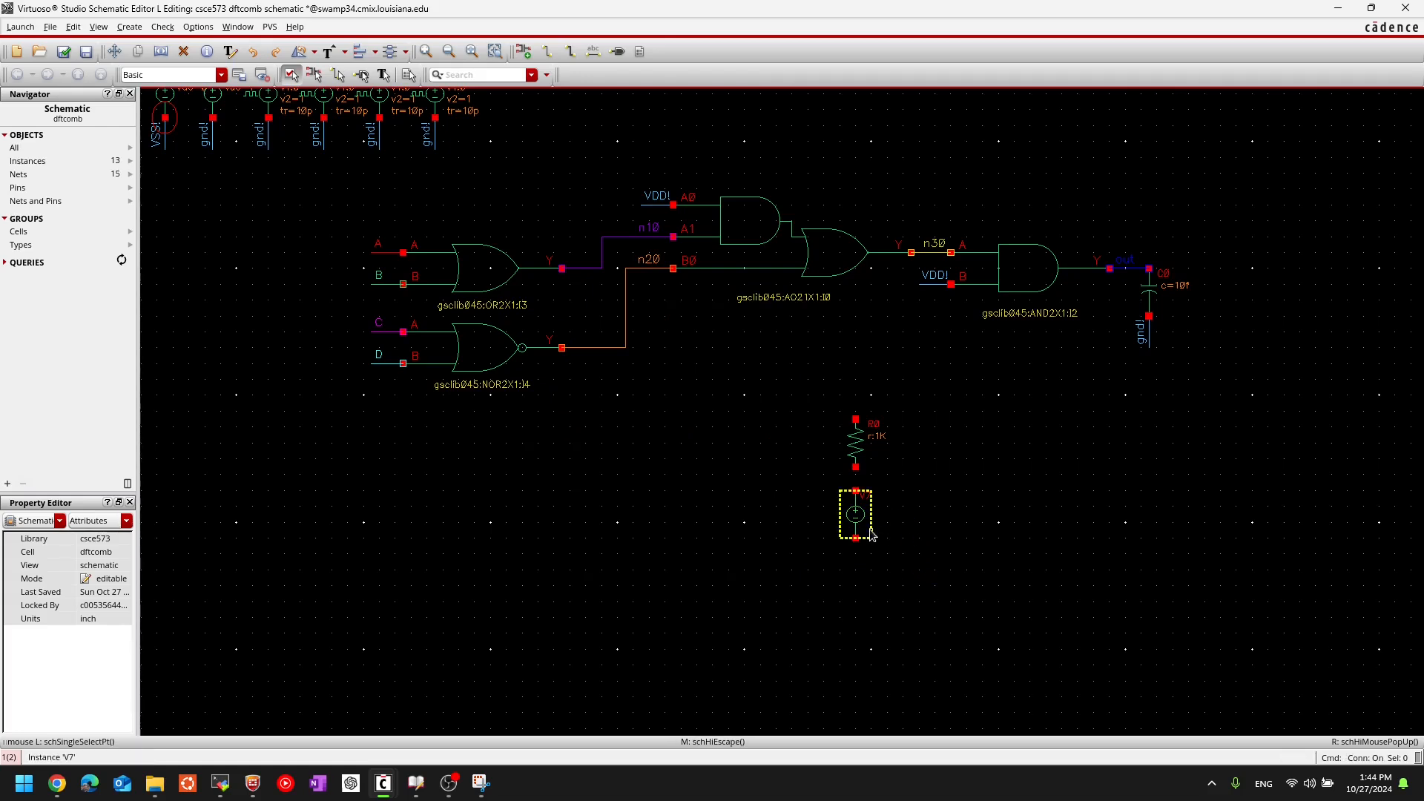
left_click(868, 468)
scroll(868, 469, "up", 2)
key("w")
left_click(808, 474)
left_click(810, 565)
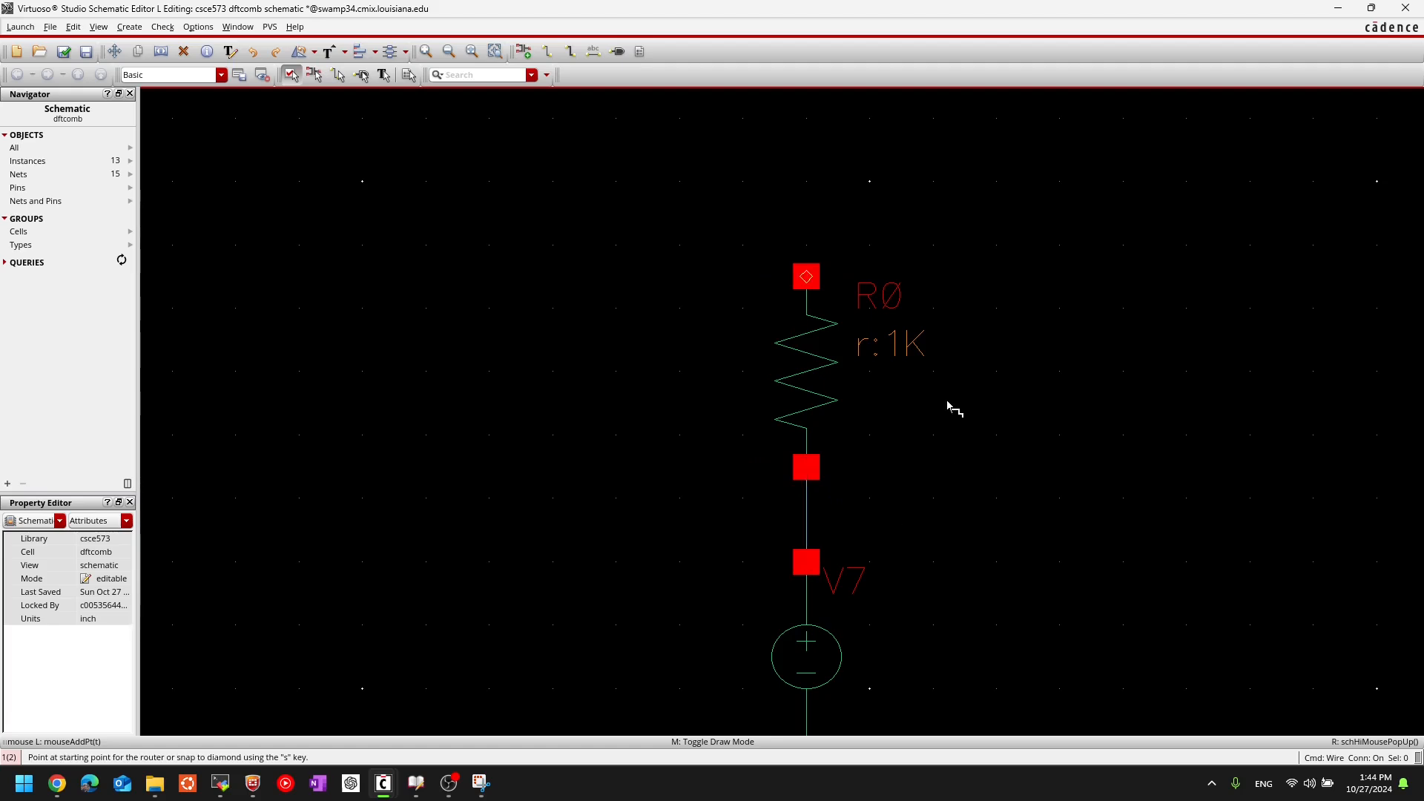
left_click(811, 276)
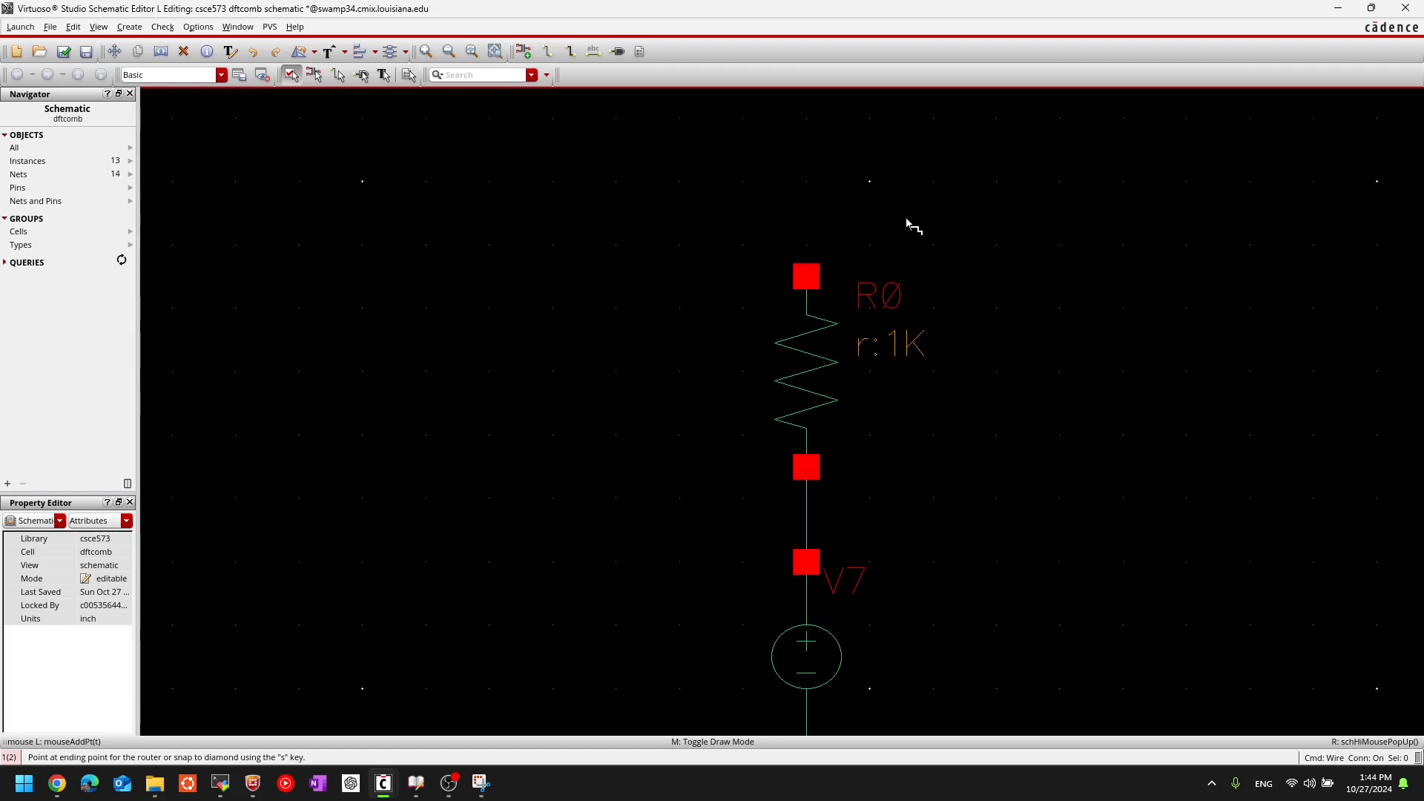
scroll(930, 245, "down", 1)
key("Escape")
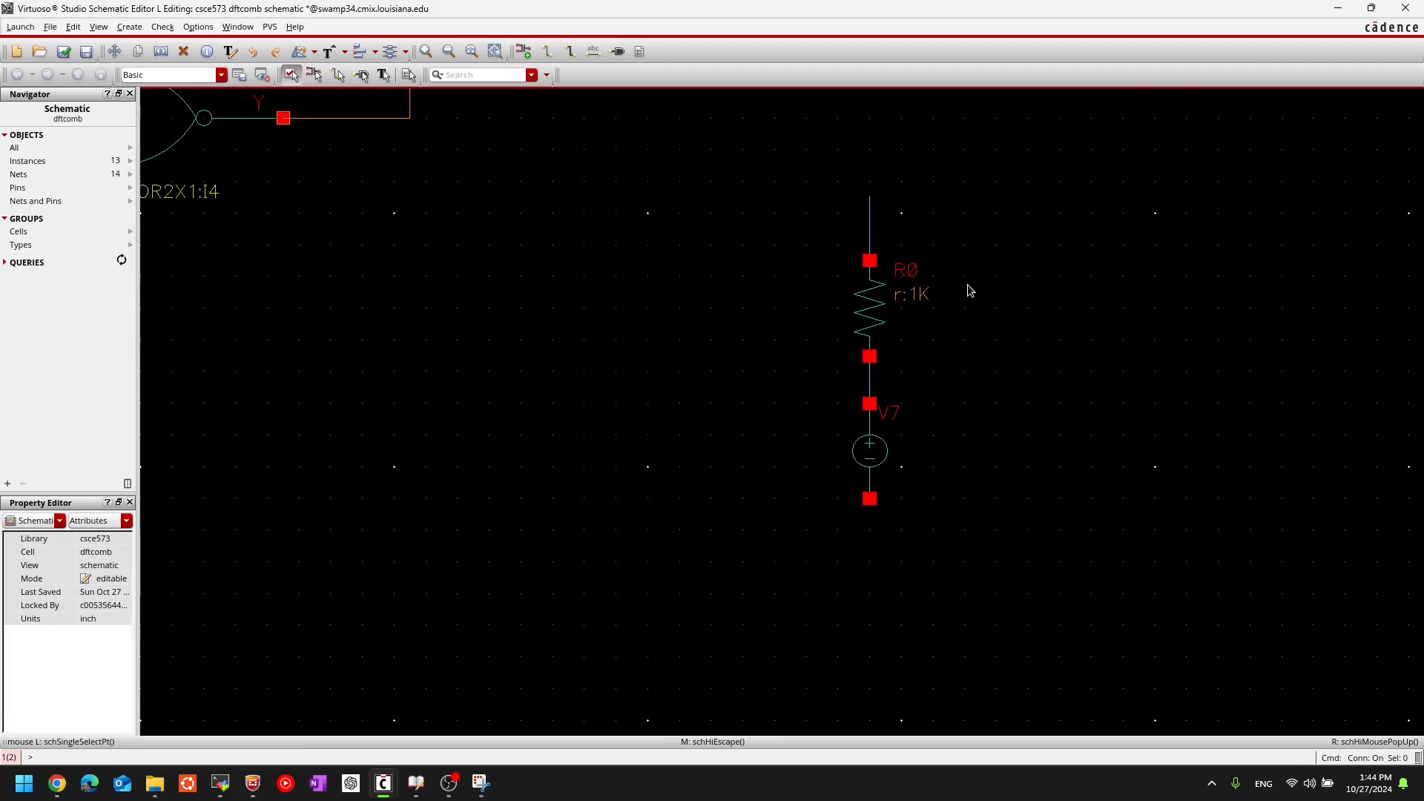
- Copy the short wire above the resistor onto the negative terminal of the DC source below it
key("c")
left_click(870, 230)
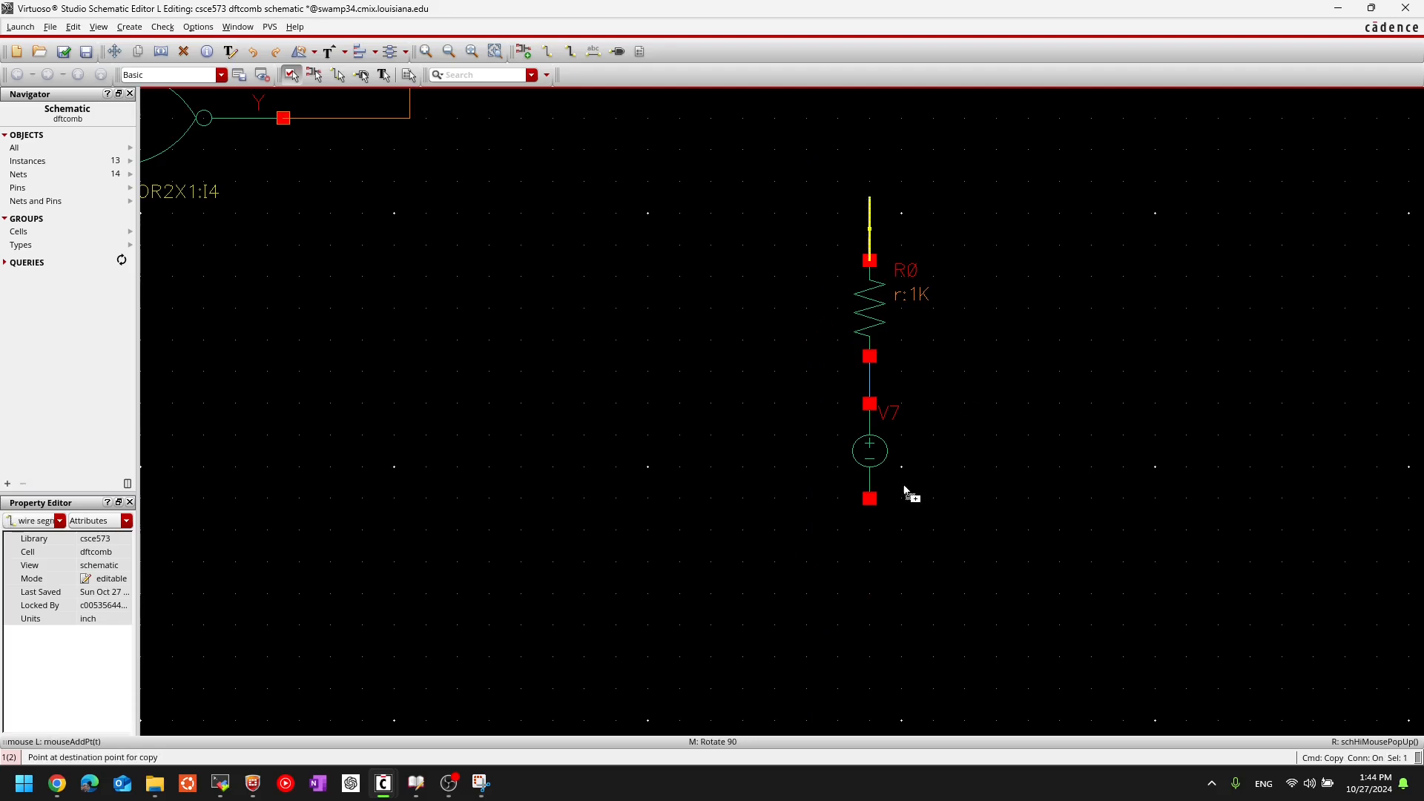
left_click(870, 532)
key("Escape")
- Set the resistance of the new resistor to 0 ohms
left_click(874, 310)
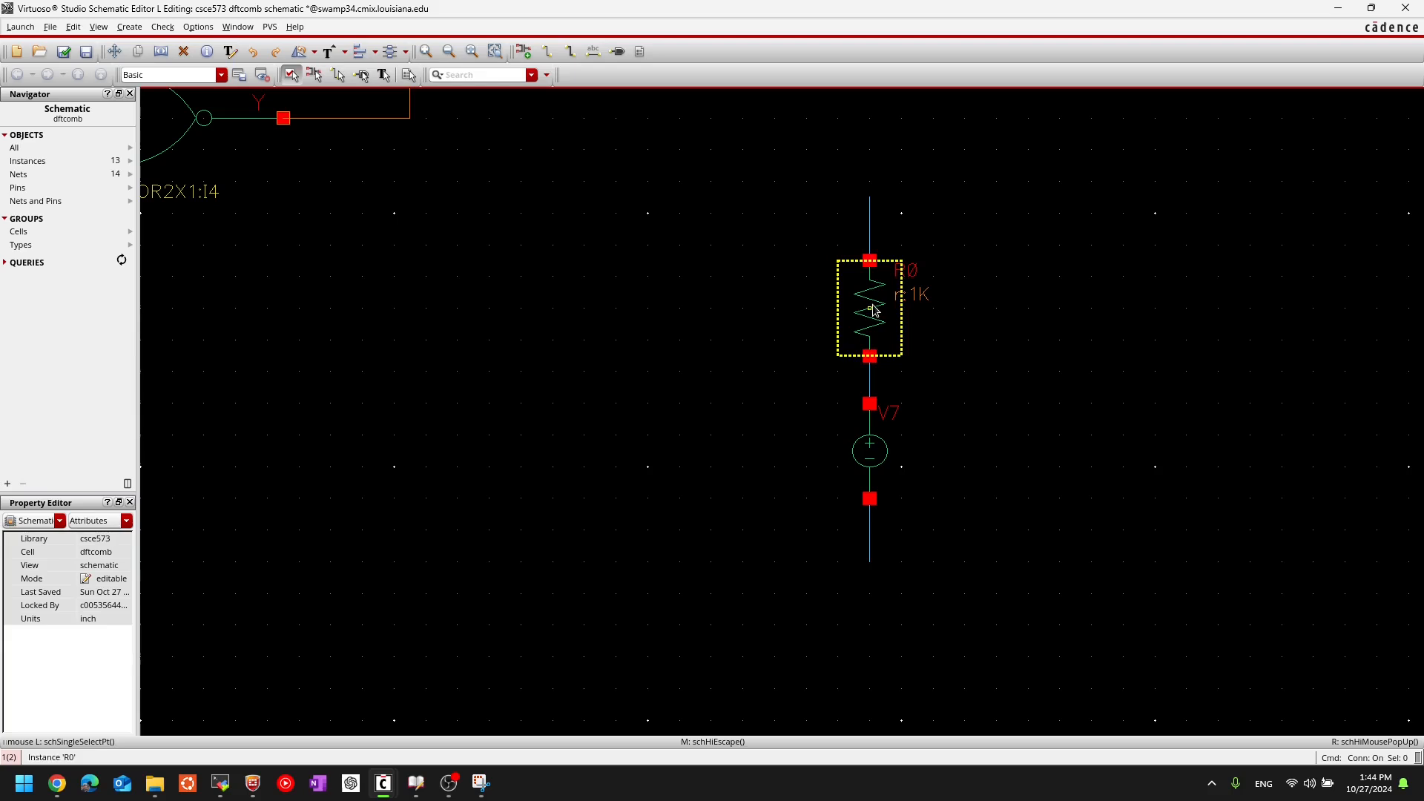
key("q")
left_click_drag(721, 328, 566, 325)
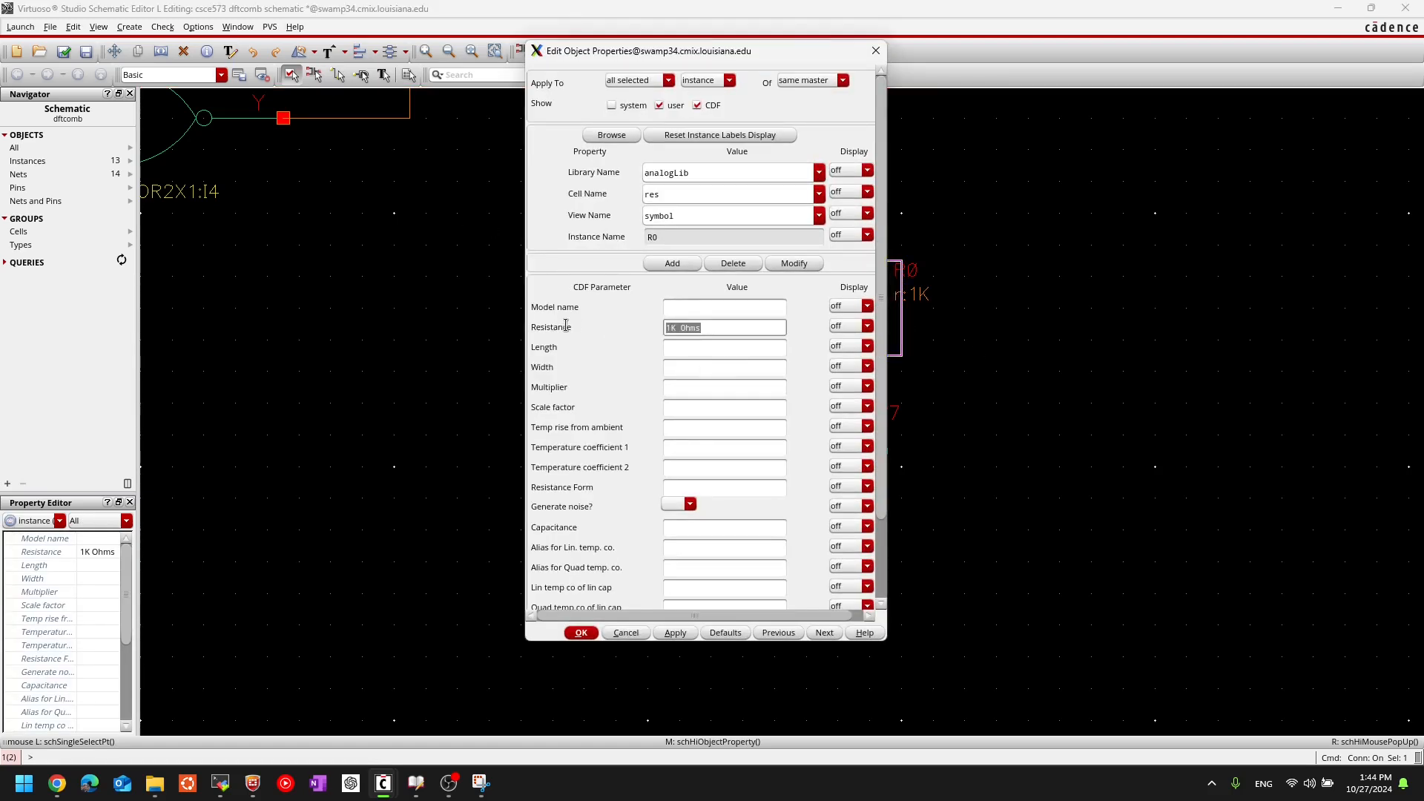
type("0")
key("Return")
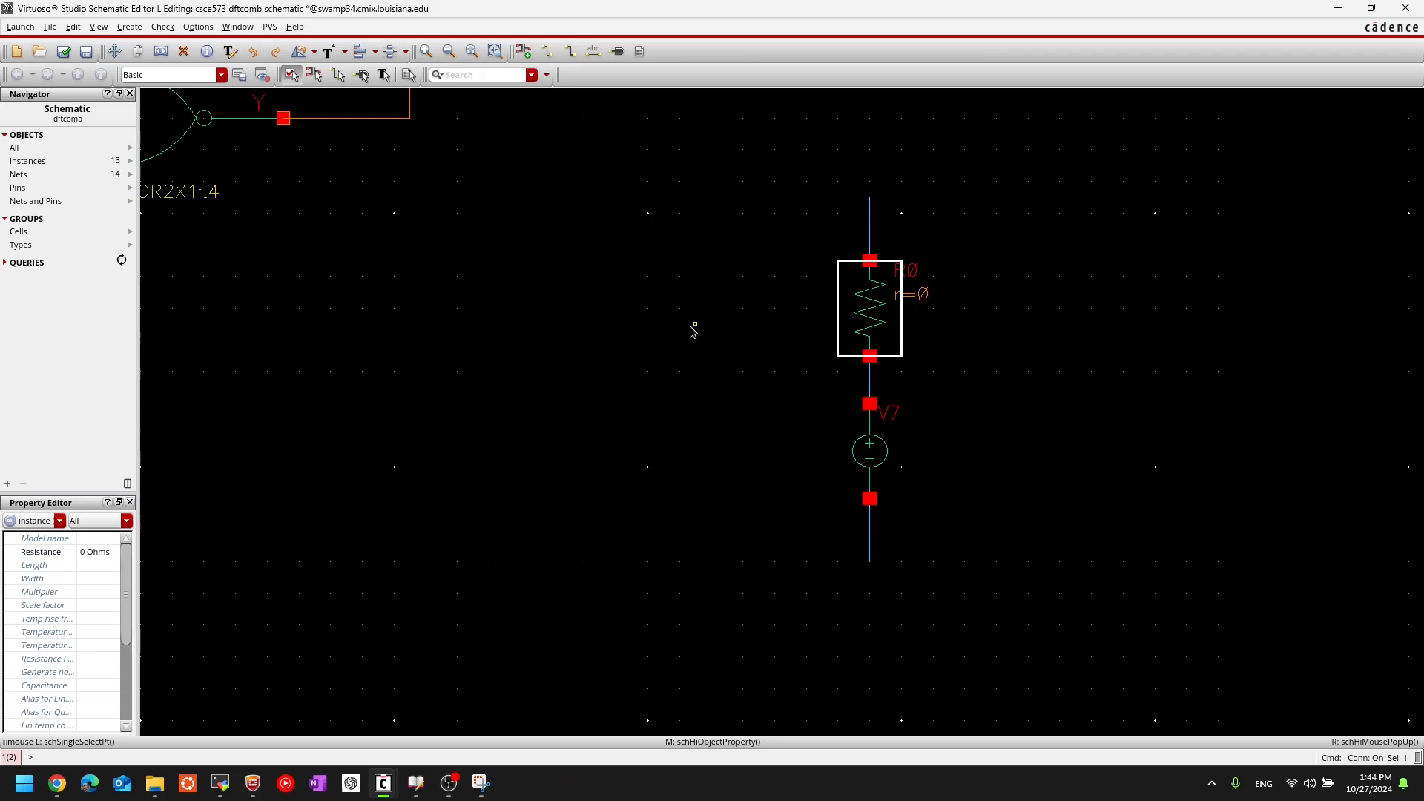
left_click(692, 330)
- Label the wire above the new resistor n20 to tie it to the NOR gate's output net
scroll(692, 330, "down", 2)
middle_click_drag(692, 330, 713, 380)
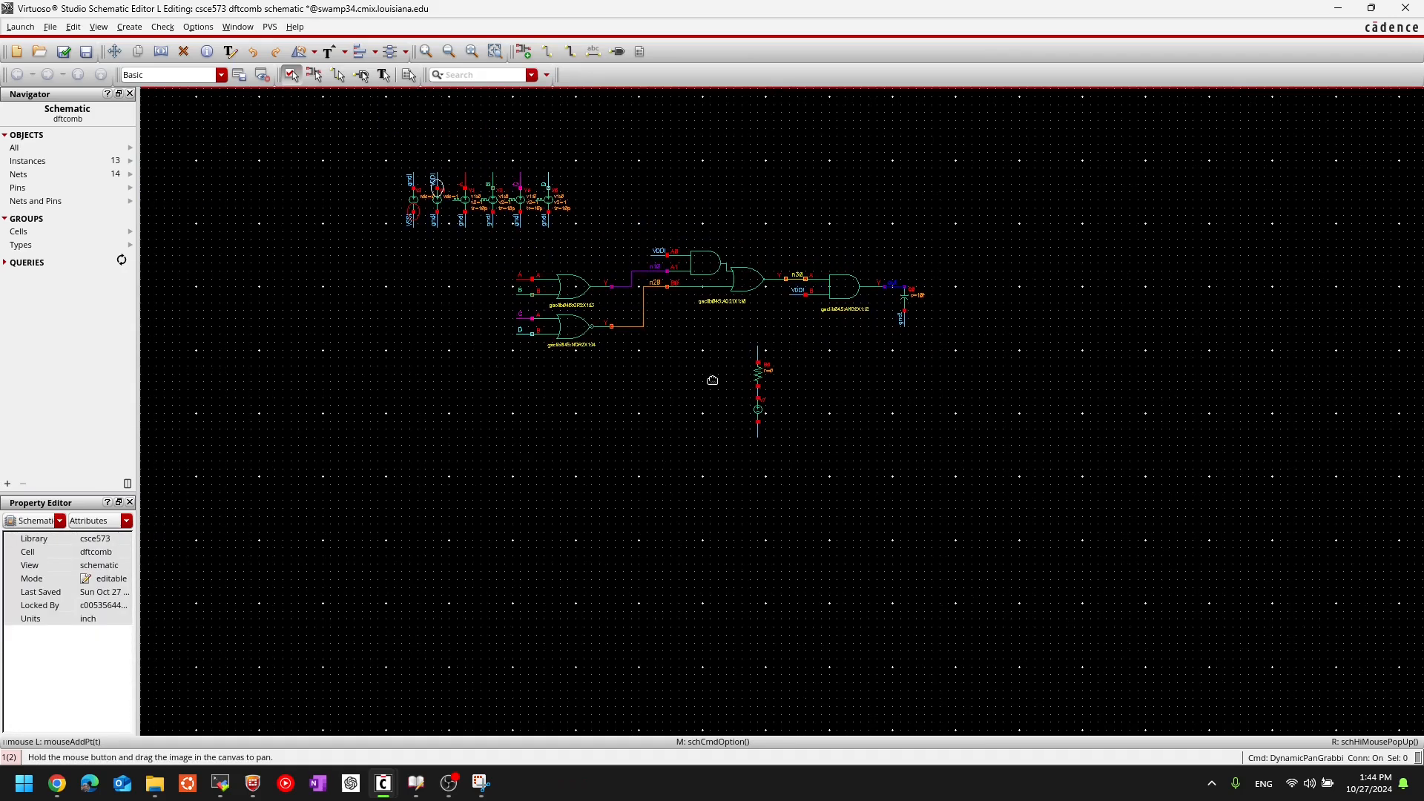
scroll(712, 379, "up", 1)
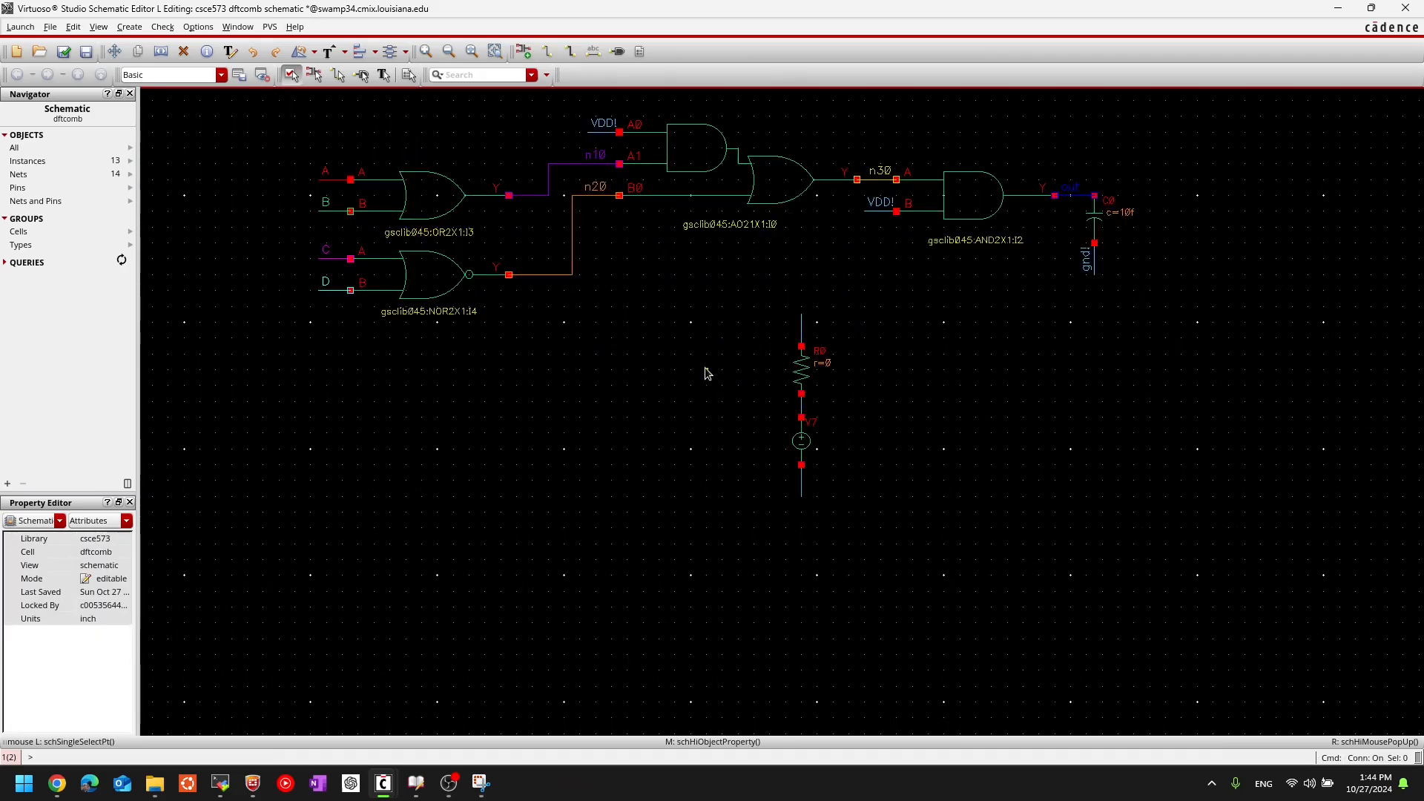
left_click(809, 348)
key("l")
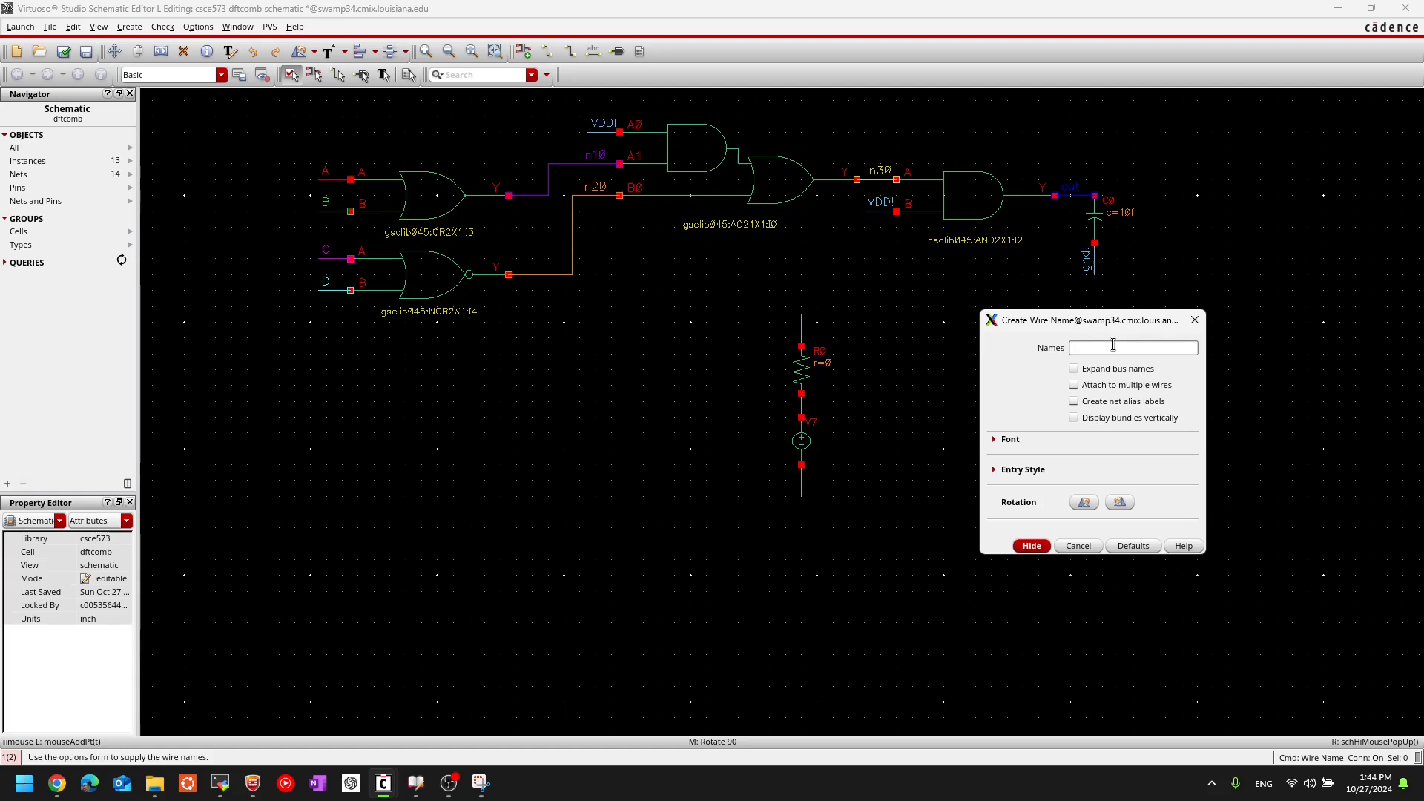
key("Return")
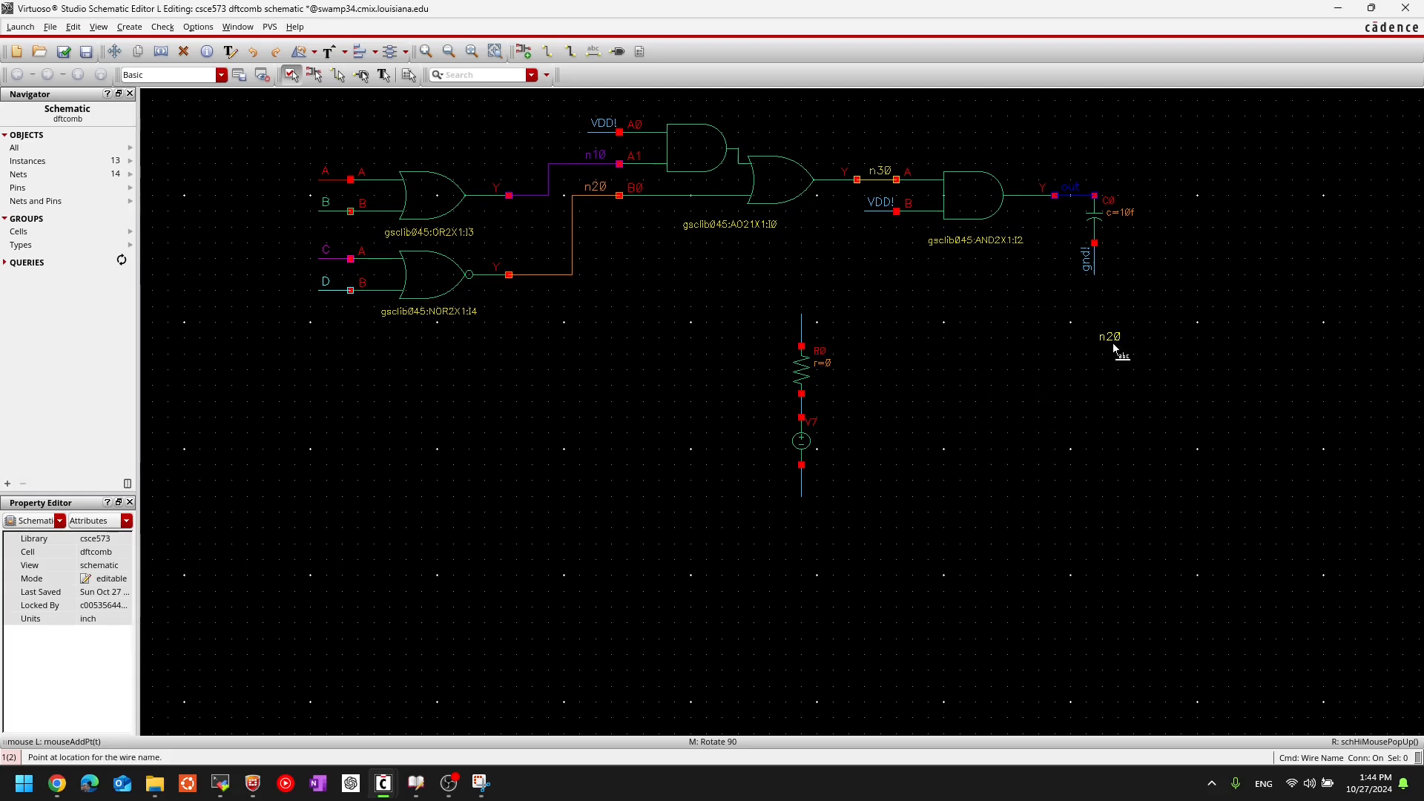
left_click(804, 324)
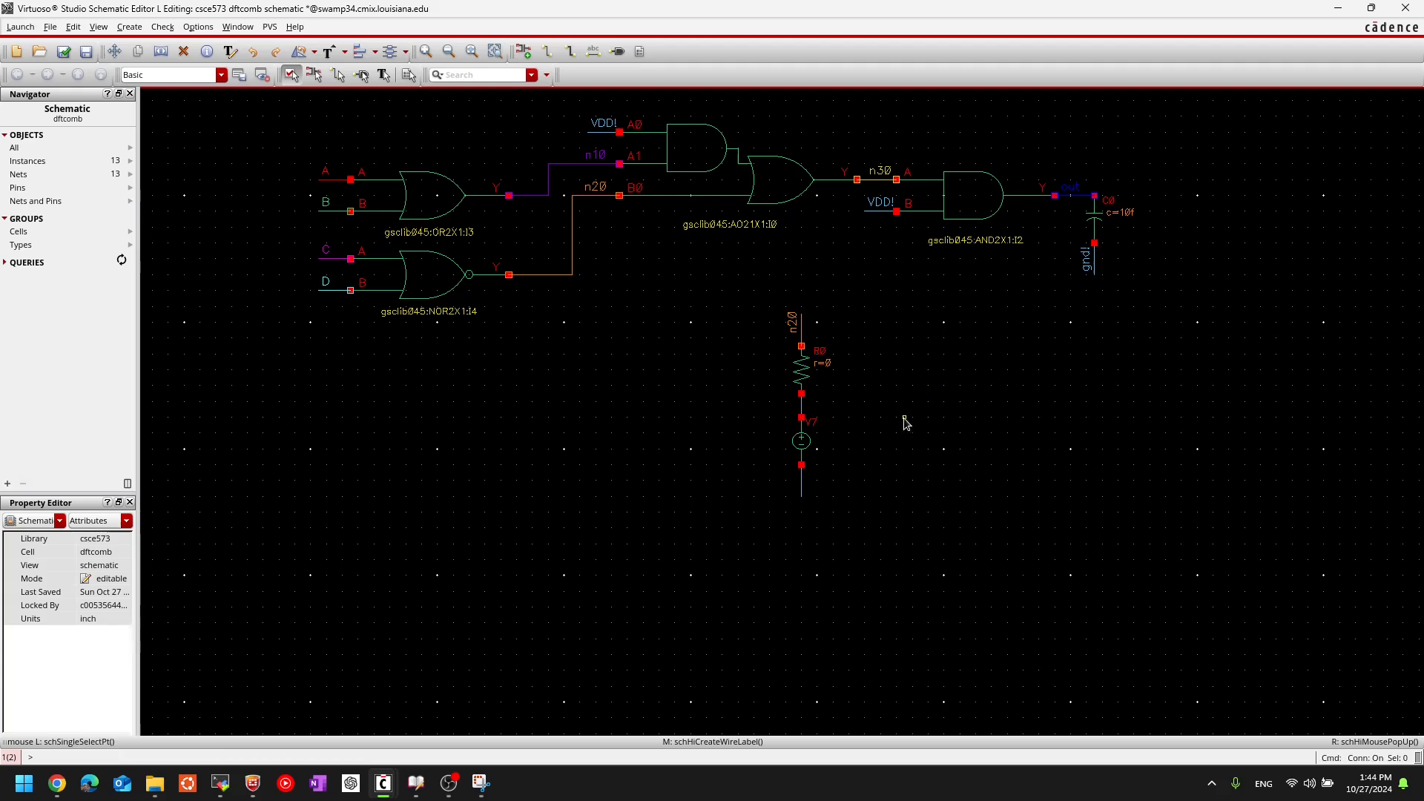
- Label the wire below the new DC source gnd!
type("lgnd!")
key("Return")
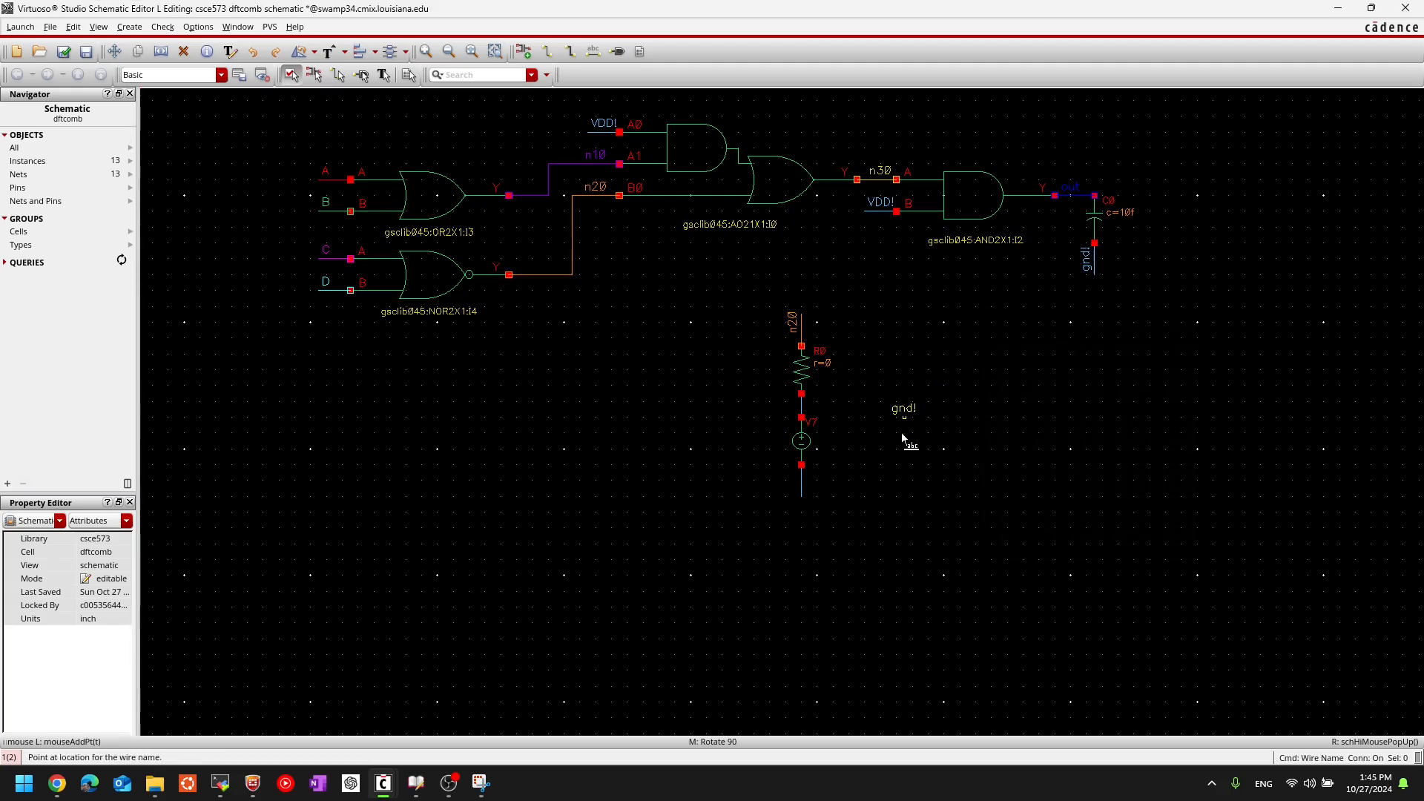
left_click(803, 481)
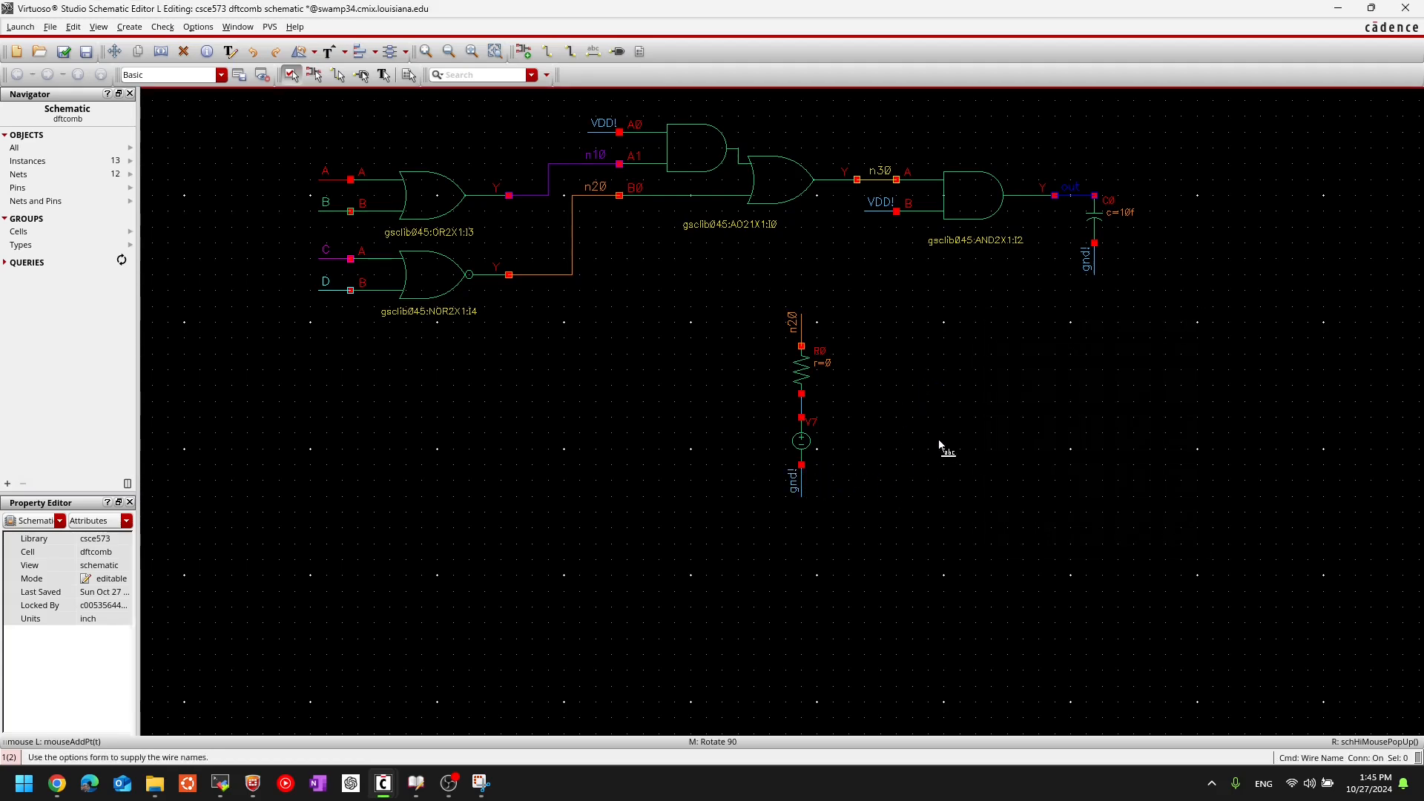
- Set the DC voltage of the new vdc source to 1 V
left_click(803, 444)
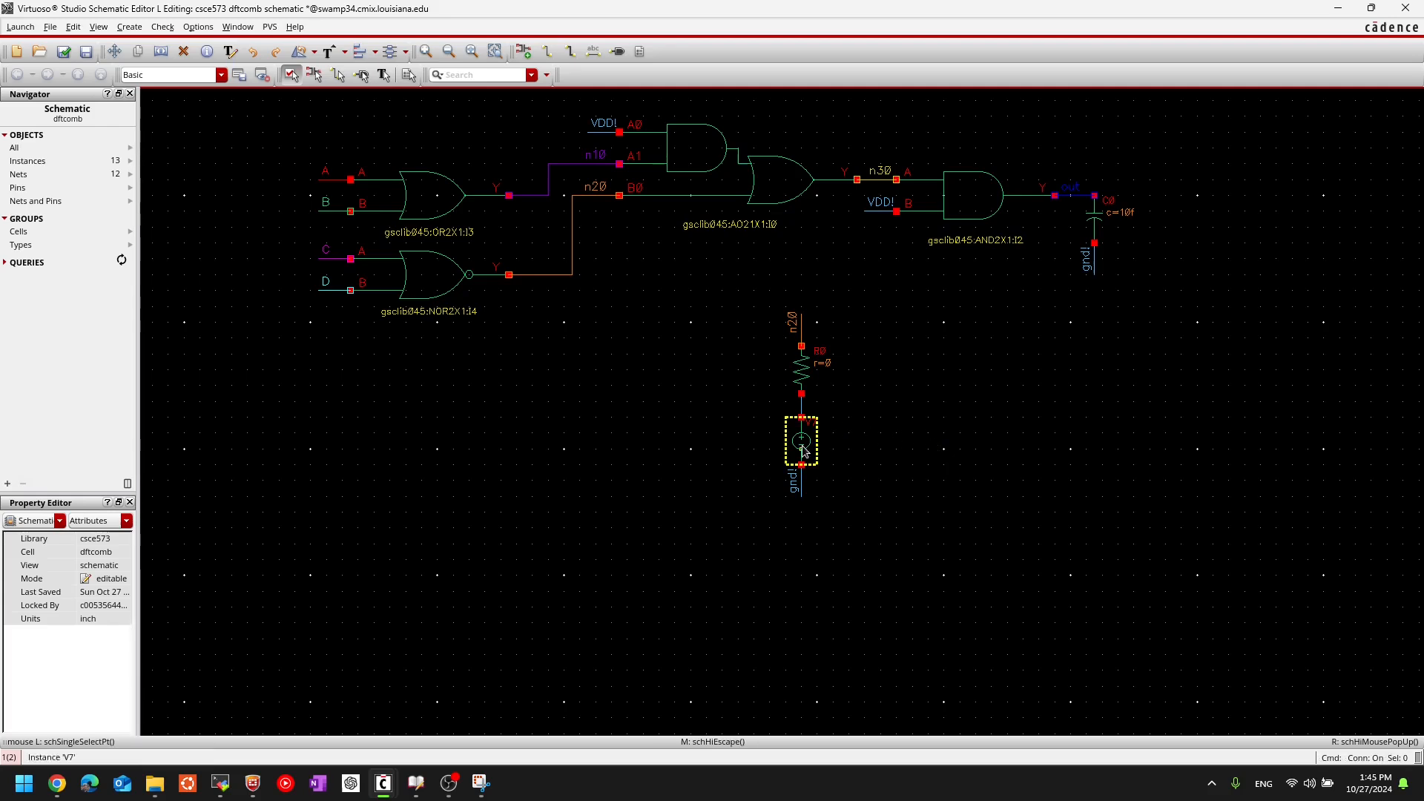
key("q")
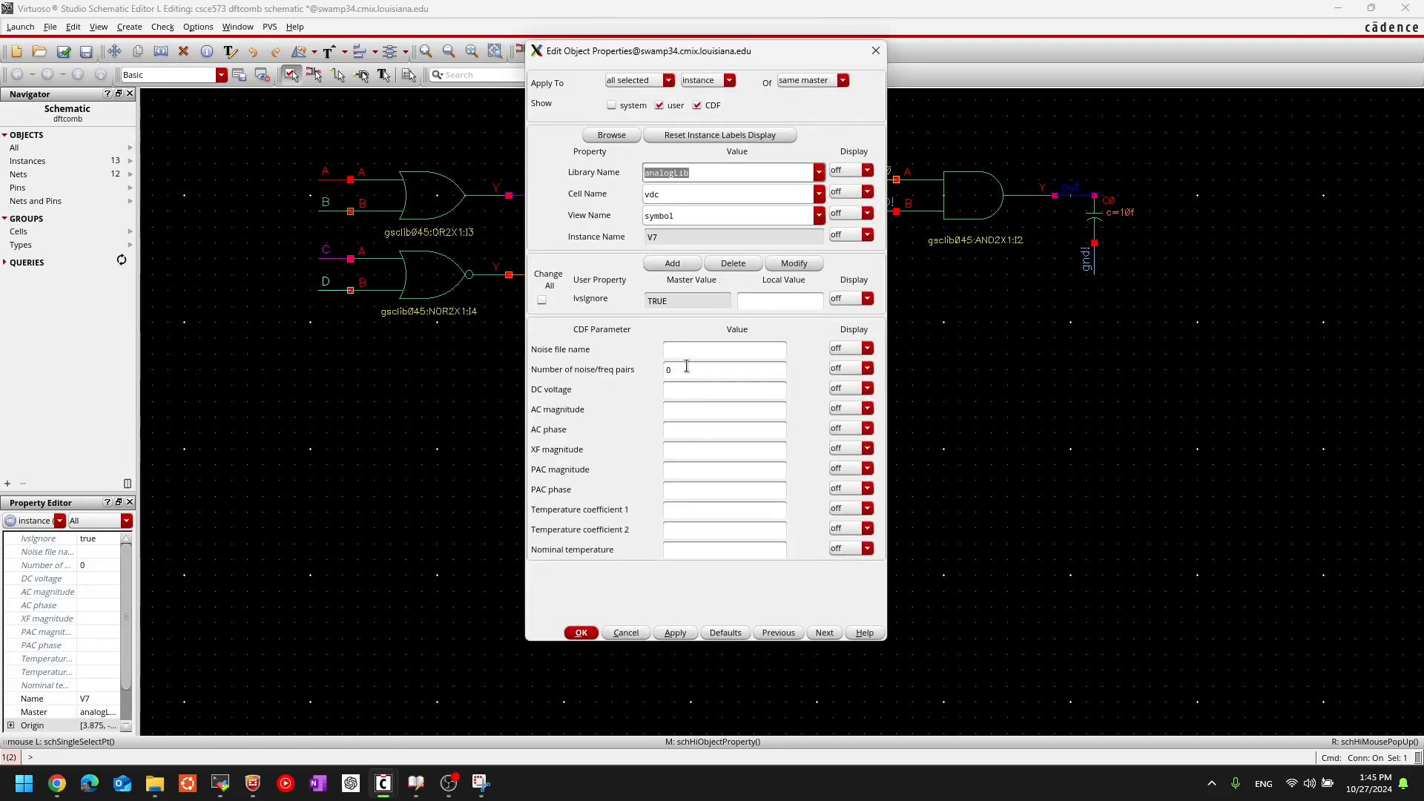
left_click(690, 389)
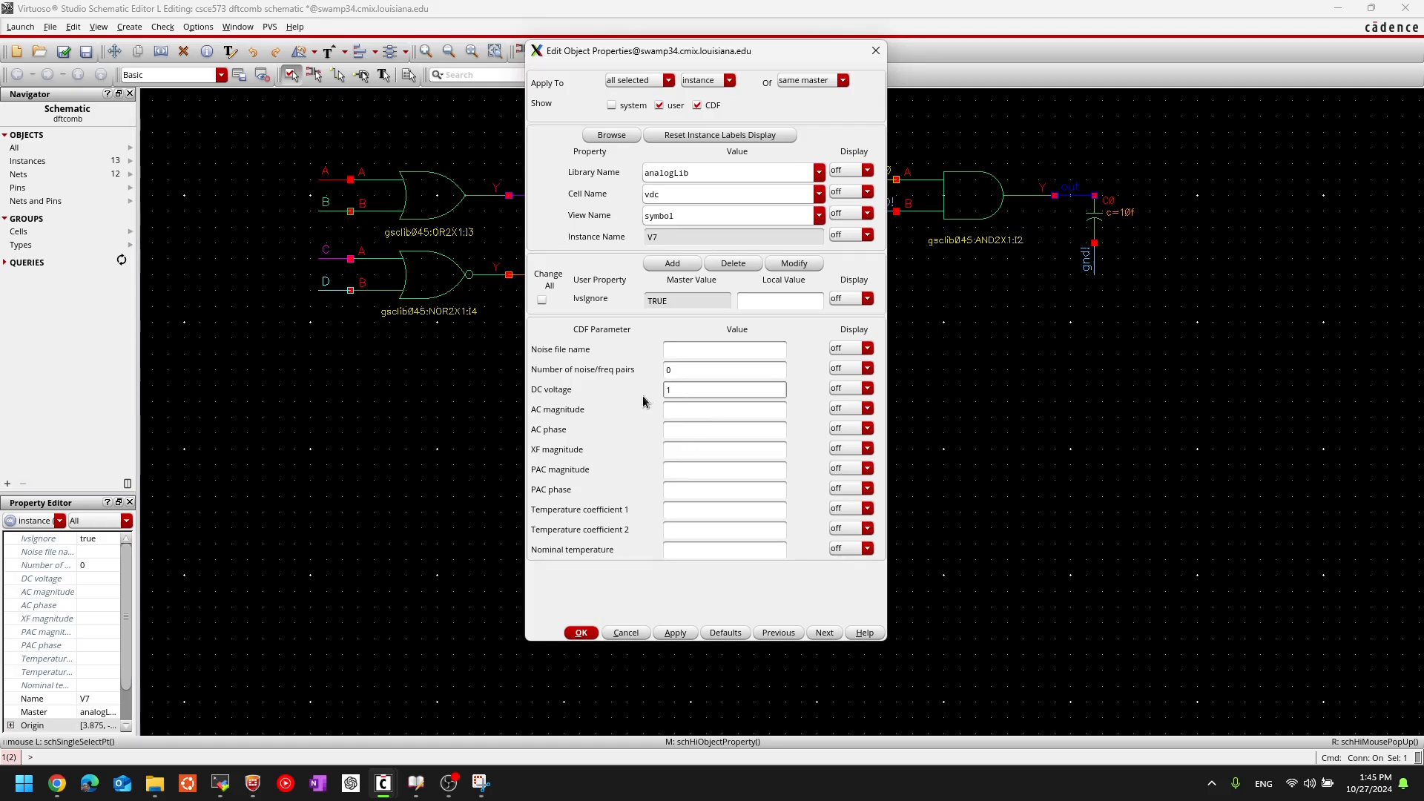
type("V")
left_click(588, 637)
- Check and save the dftcomb schematic with the added n20 fault circuit
left_click(905, 520)
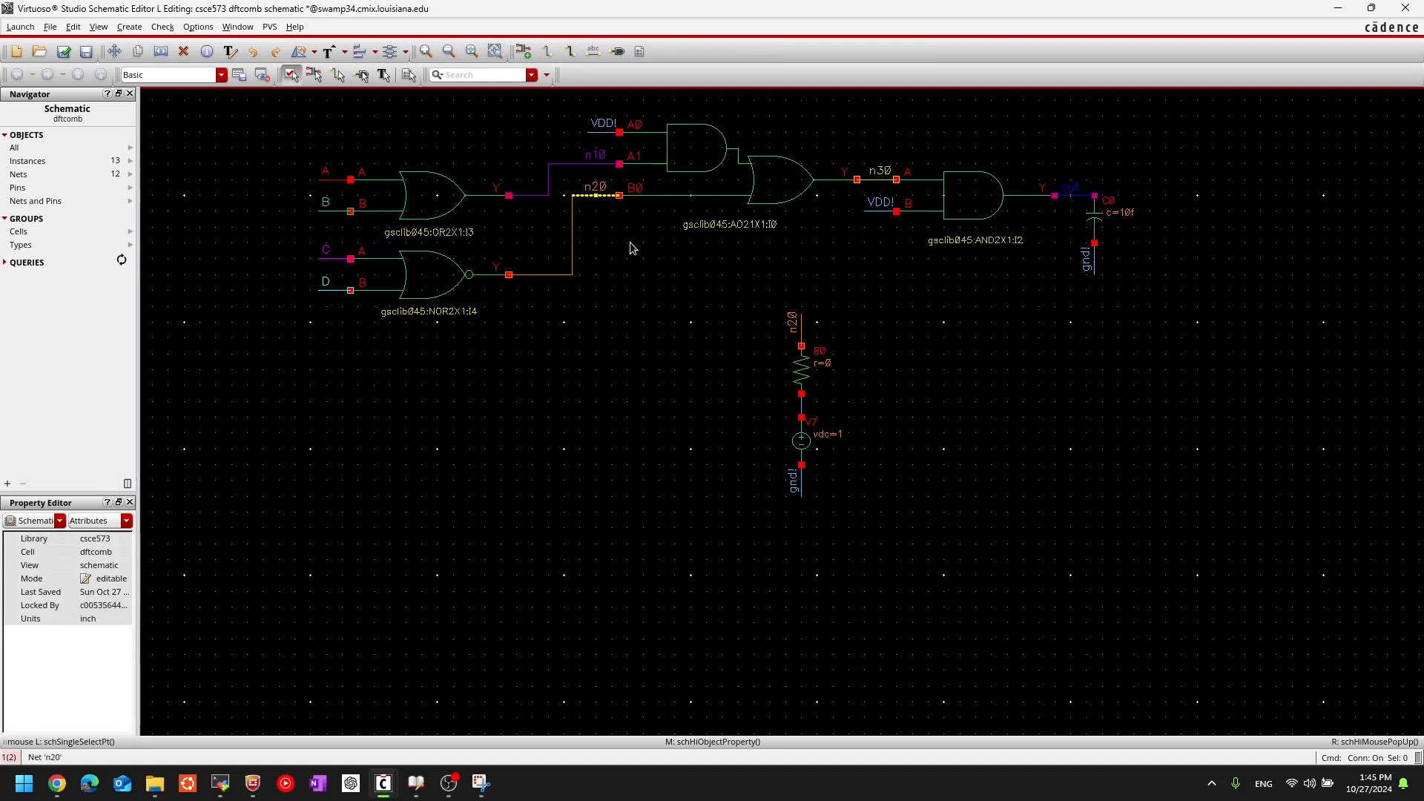
key("f")
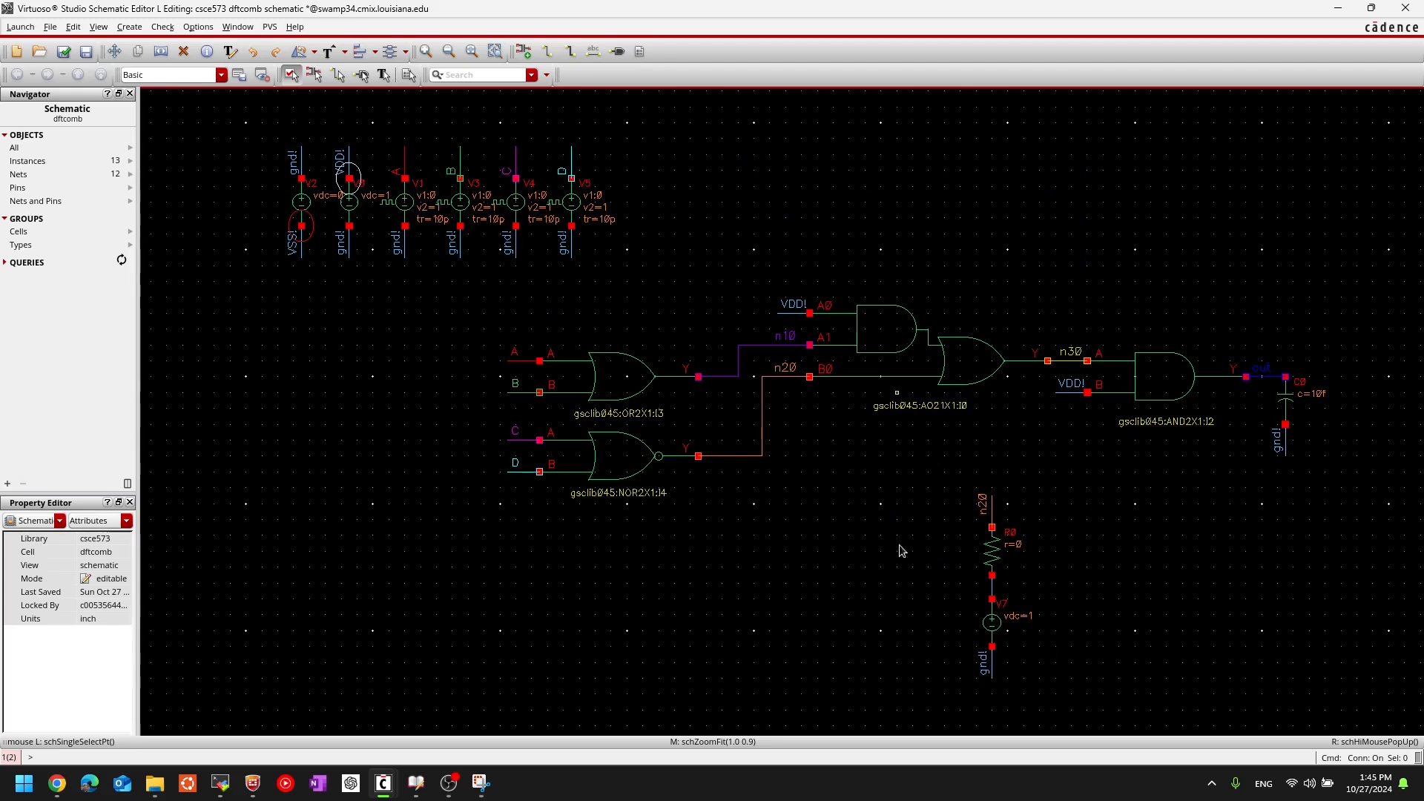
left_click(70, 53)
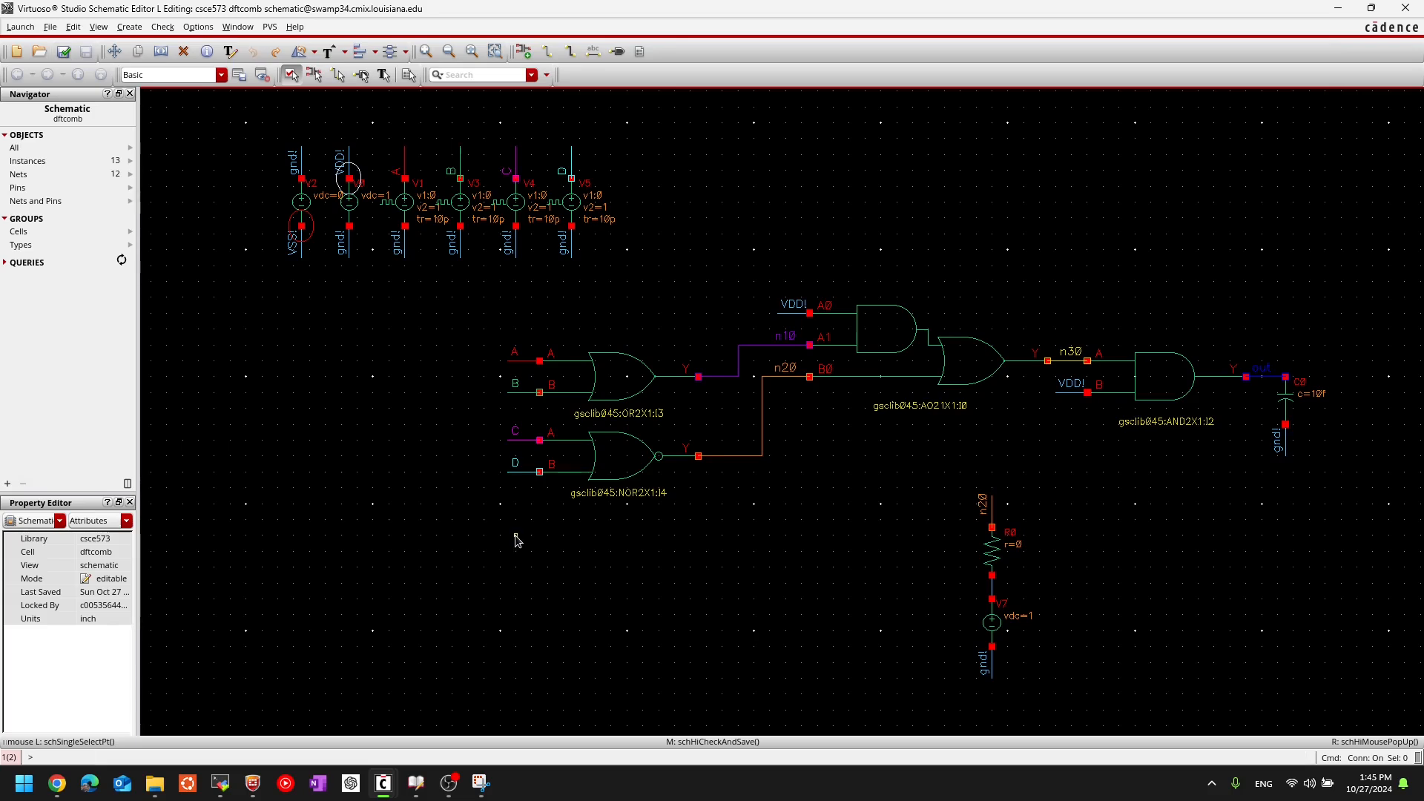
- Bring back the ADE Explorer window for dftcomb and run the transient simulation
mouse_move(385, 797)
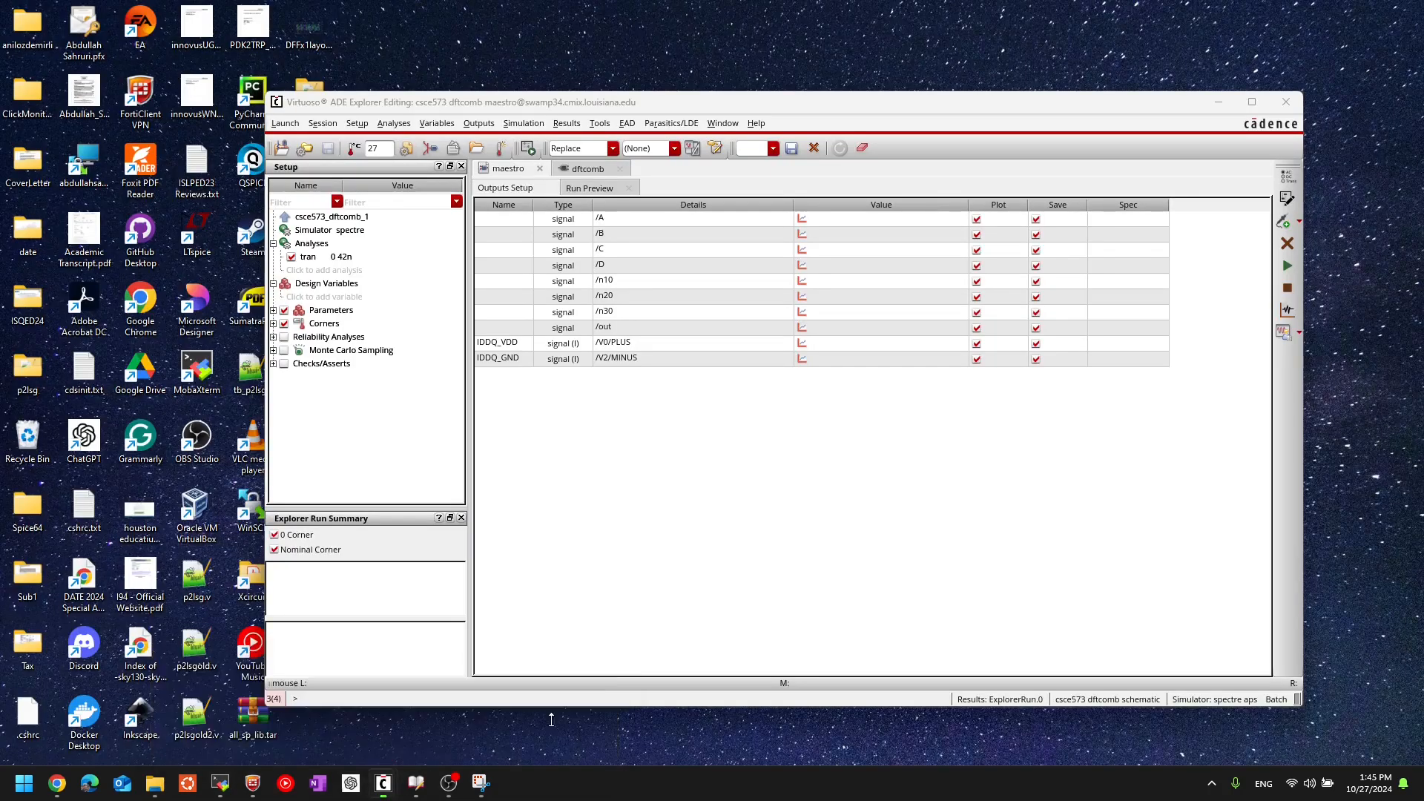
left_click(544, 709)
mouse_move(742, 104)
left_mouse_down()
mouse_move(1007, 128)
mouse_move(746, 103)
left_mouse_up()
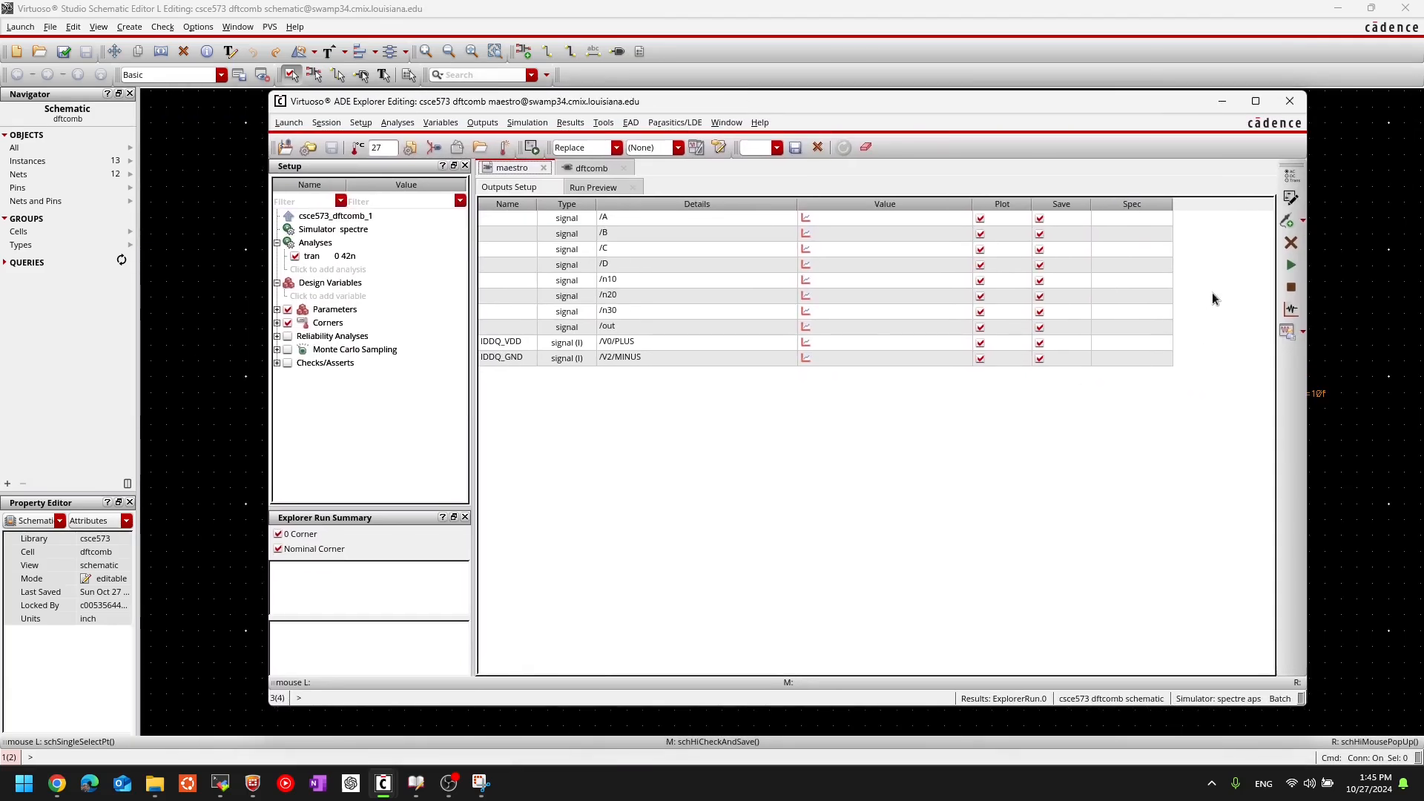
left_click(1291, 267)
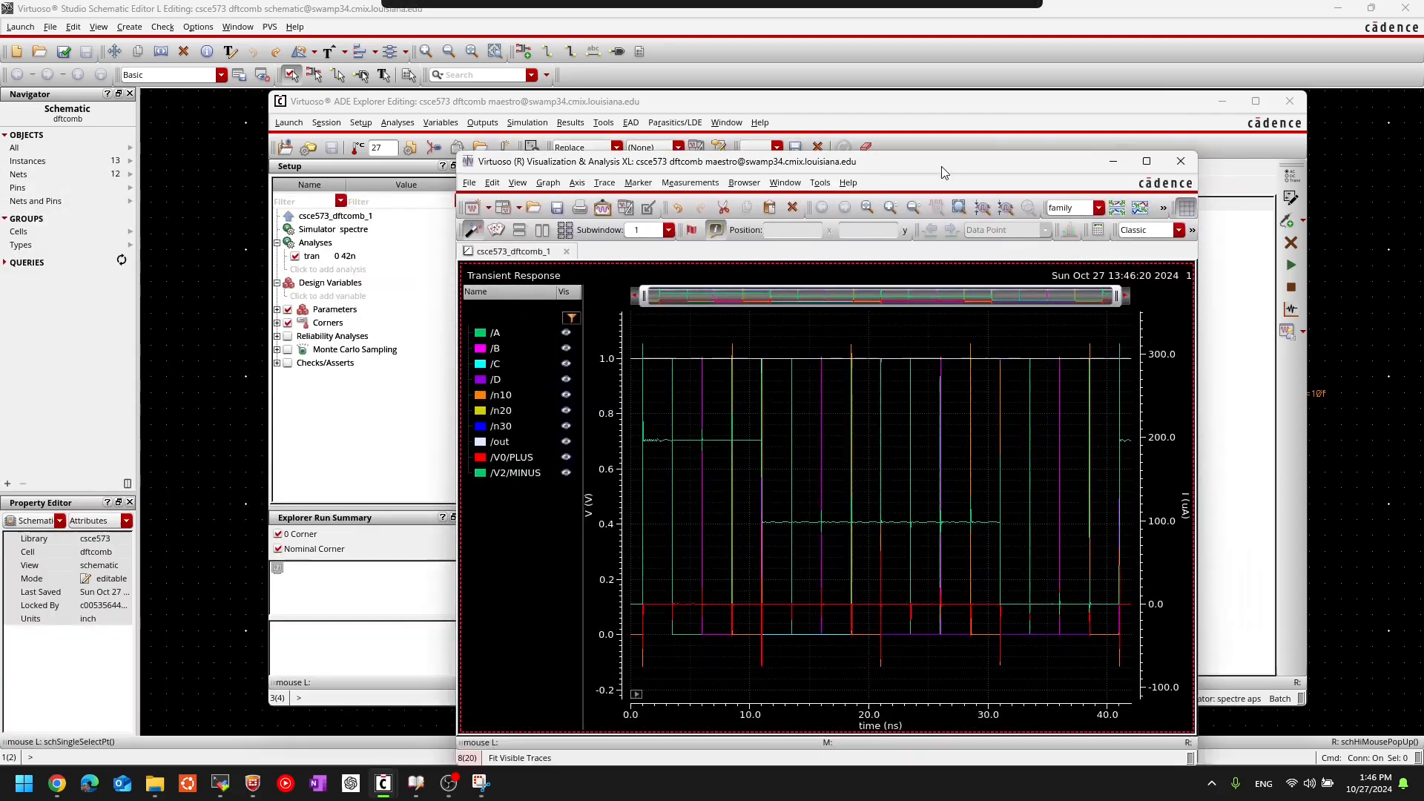
- Maximize the waveform window with each trace in its own strip and examine the logic outputs and supply currents
left_click(1102, 130)
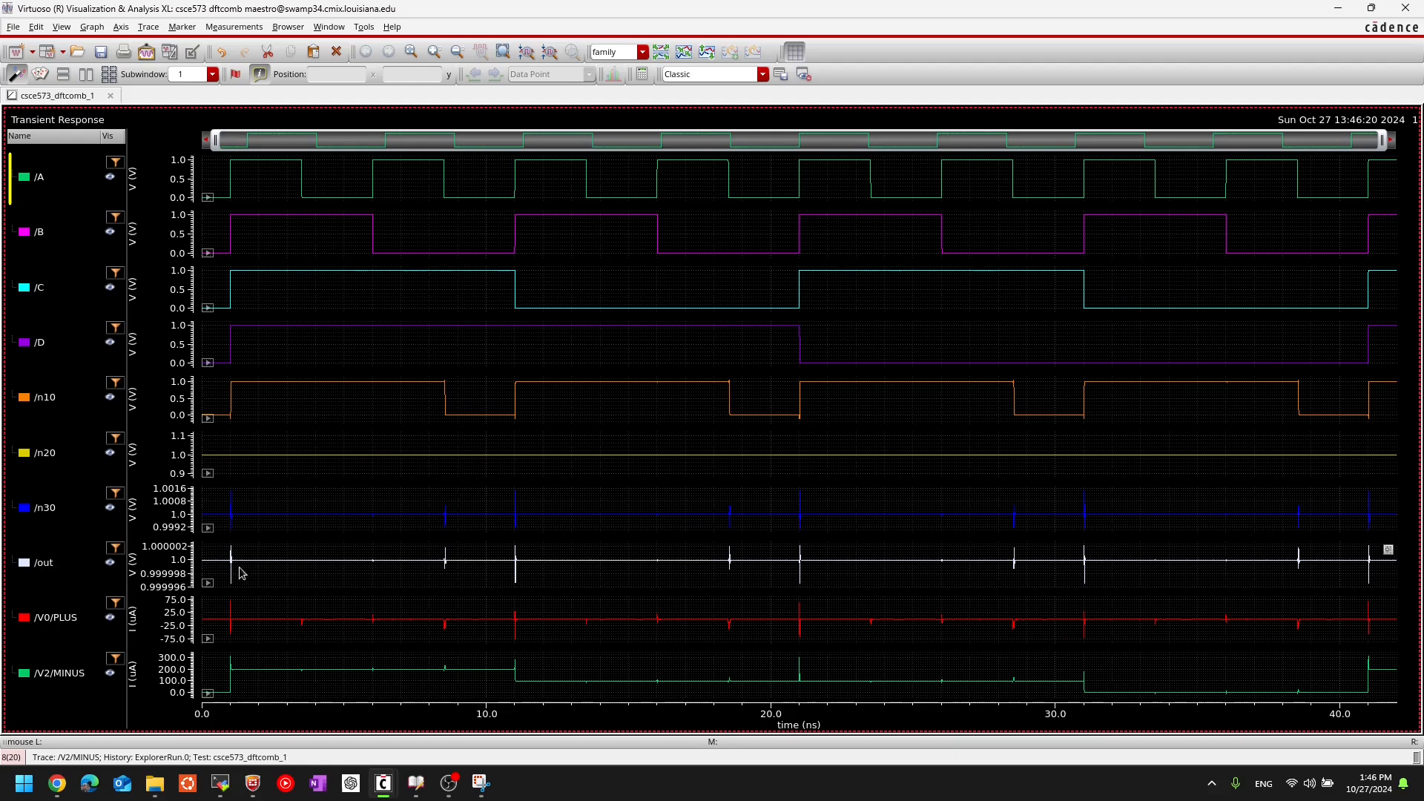
mouse_move(209, 564)
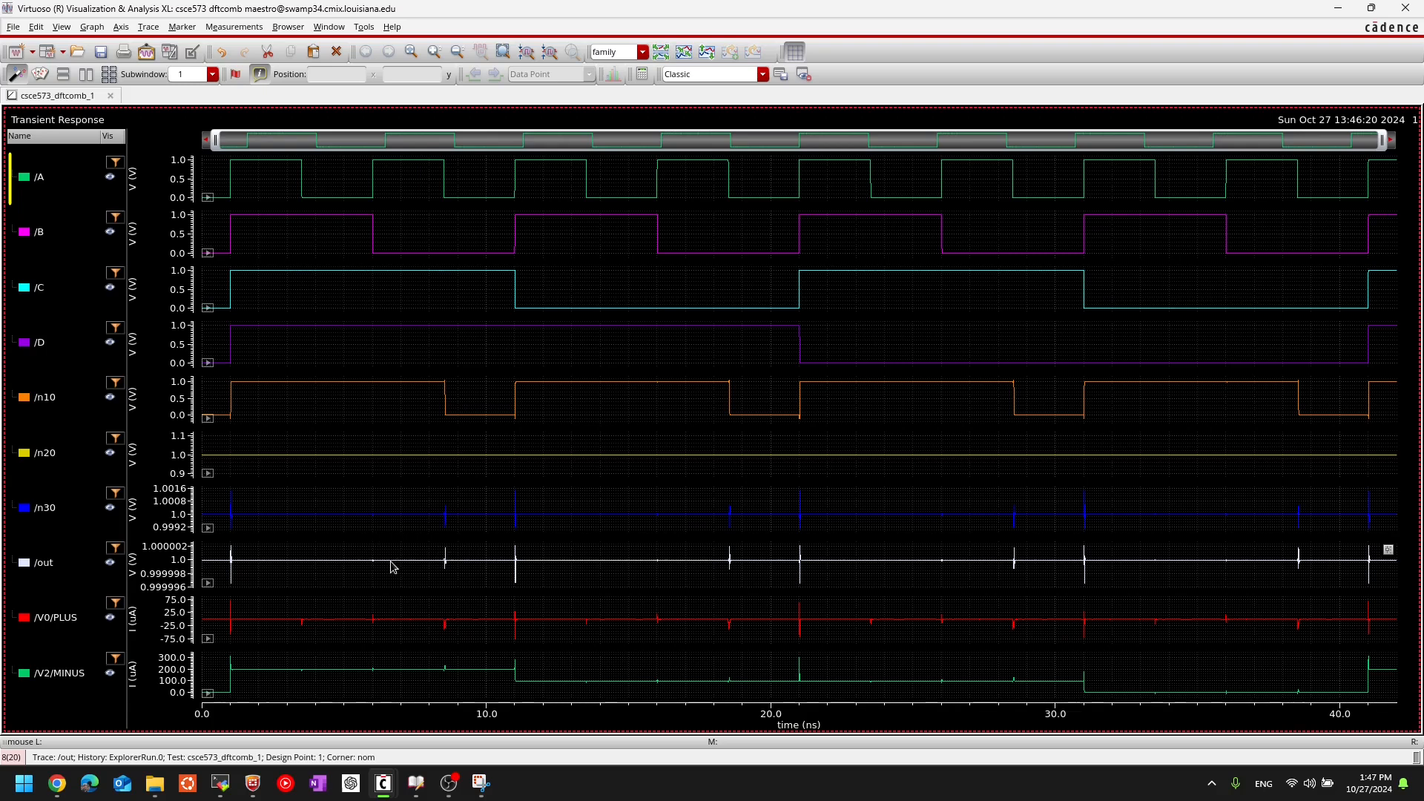
mouse_move(393, 567)
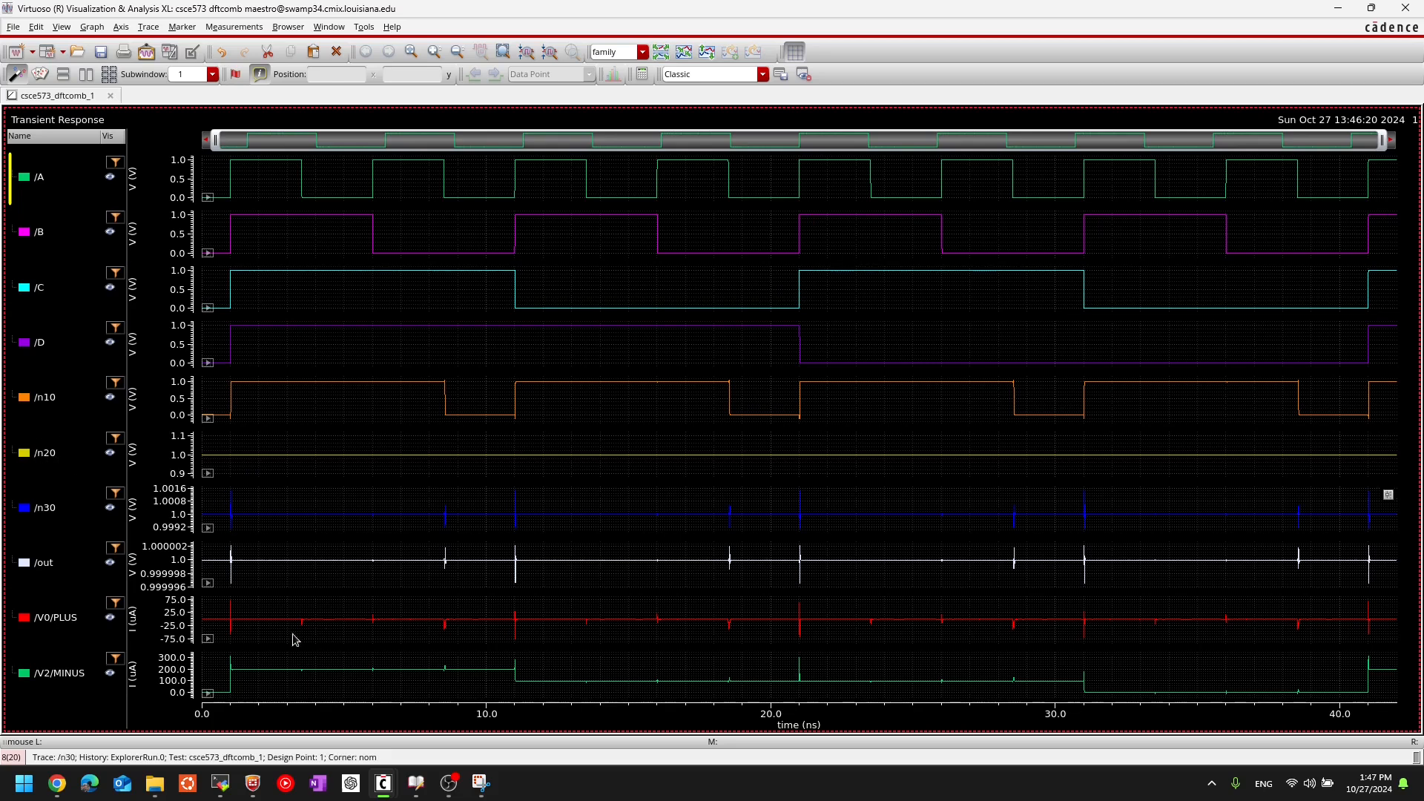
mouse_move(261, 626)
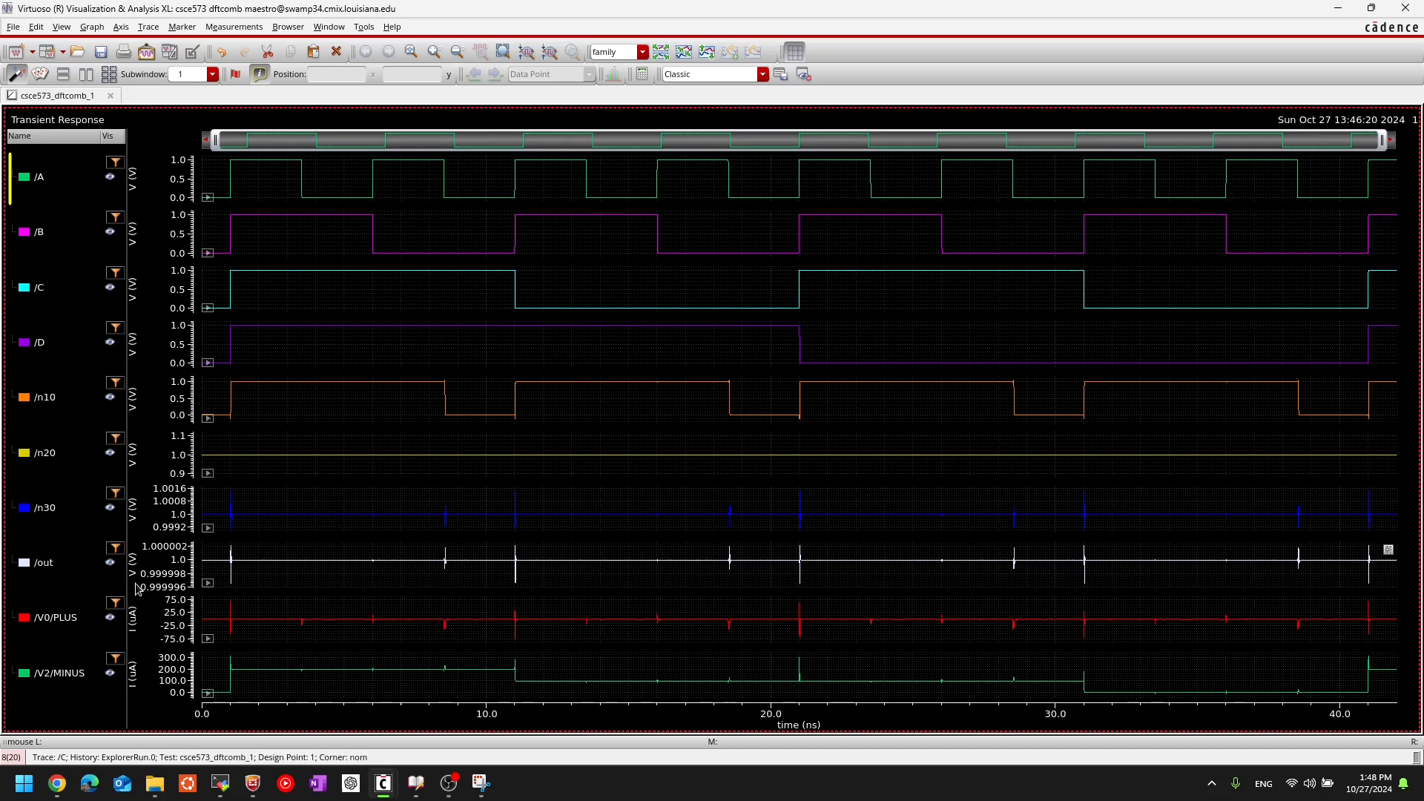
- Add a second graph subwindow and move the /V0/PLUS and /V2/MINUS current traces into it
left_click(46, 54)
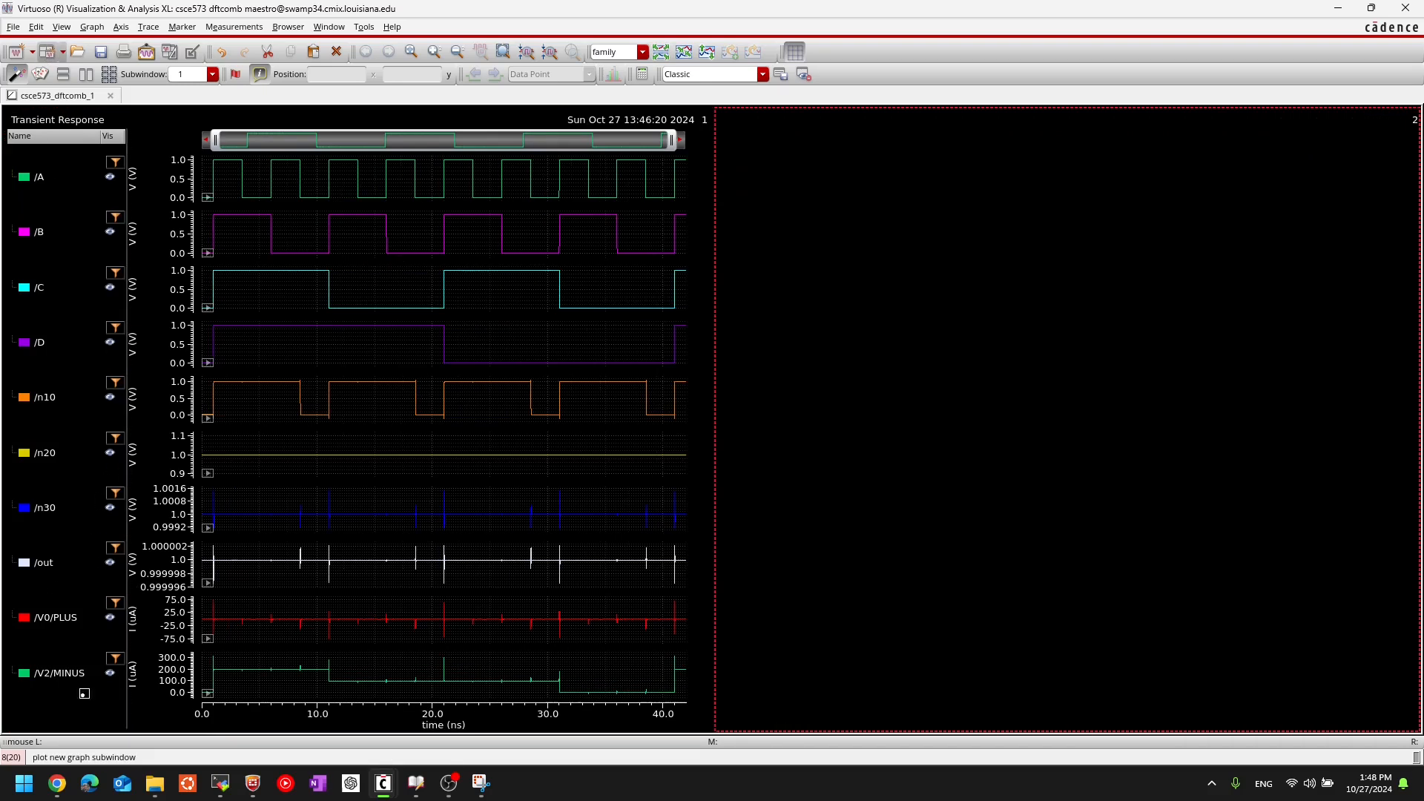
left_click(62, 623)
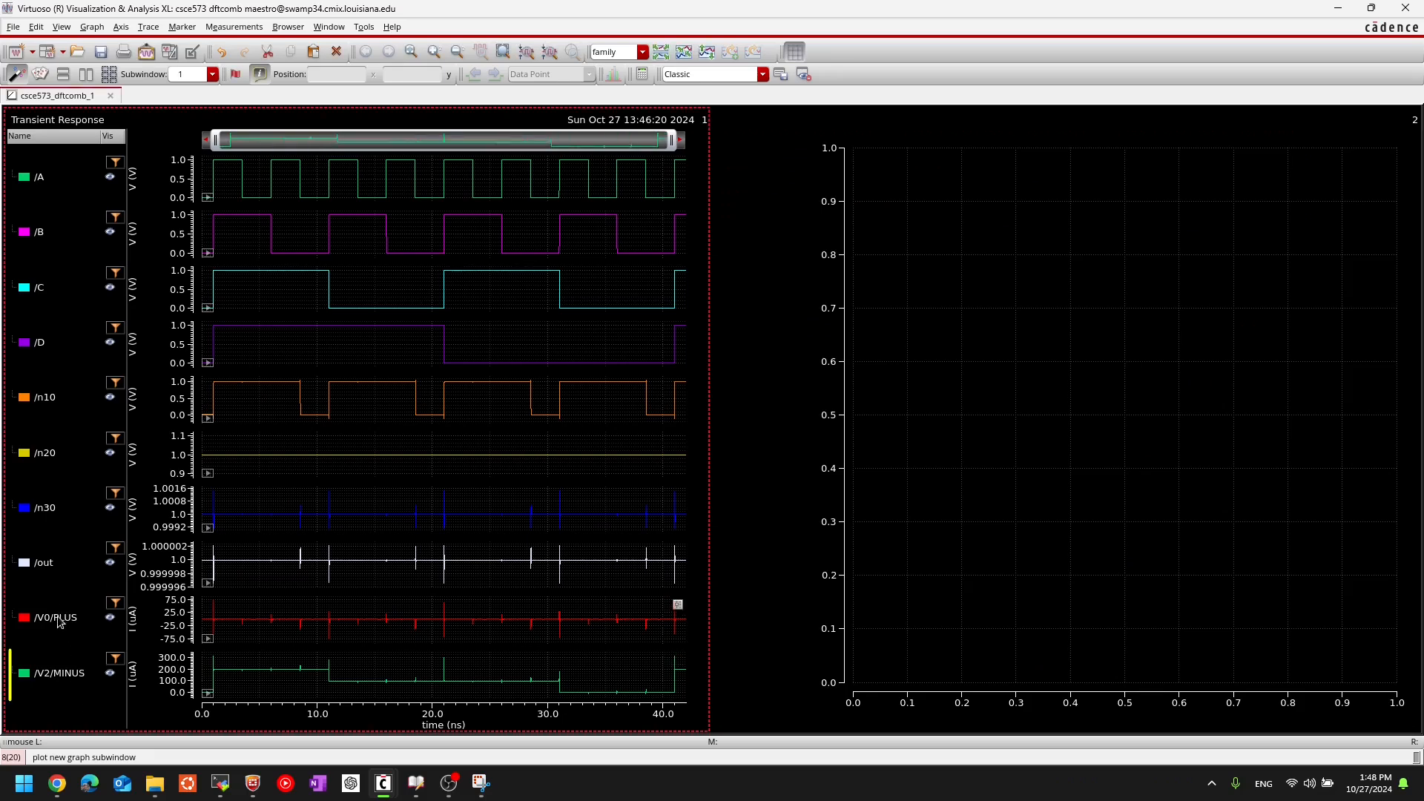
left_click(57, 618)
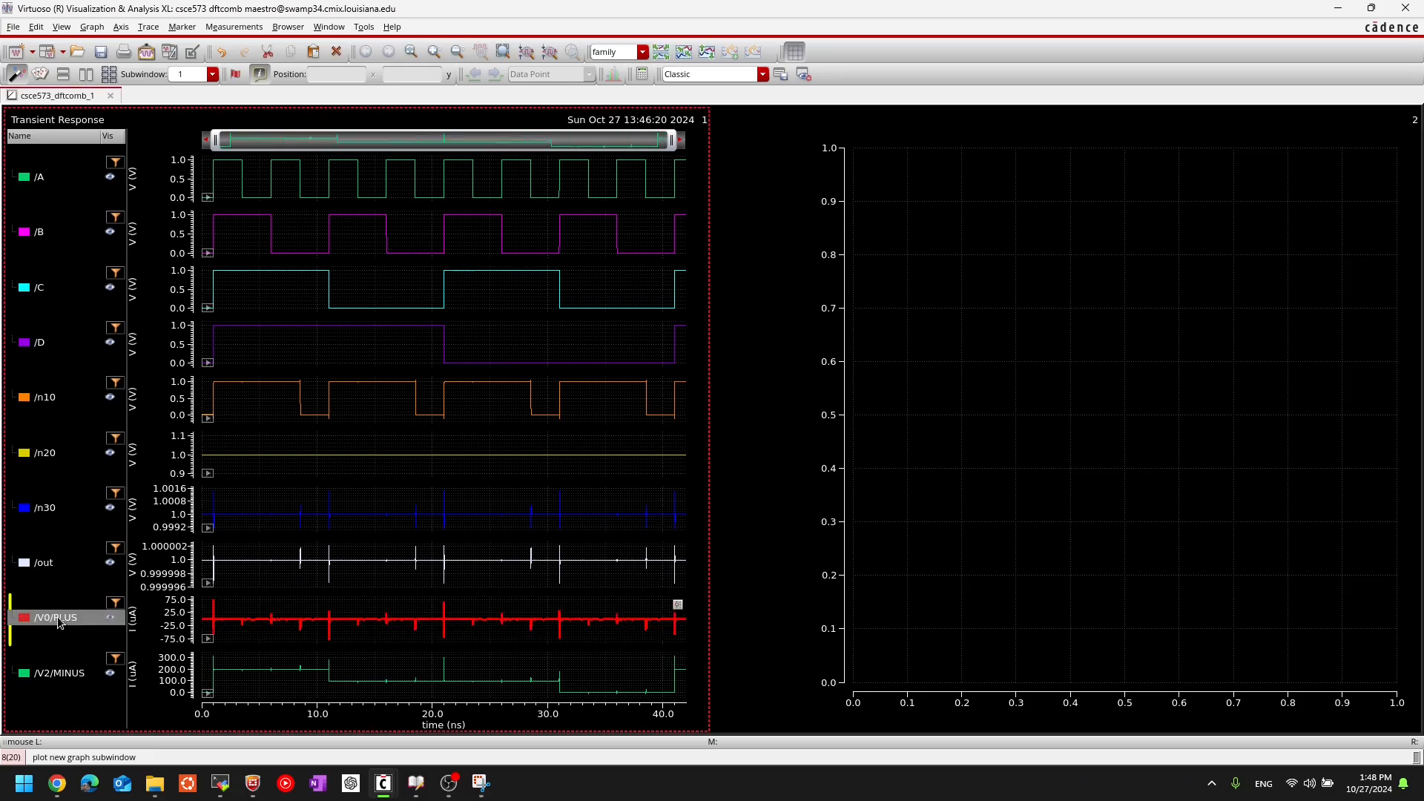
left_click(60, 674)
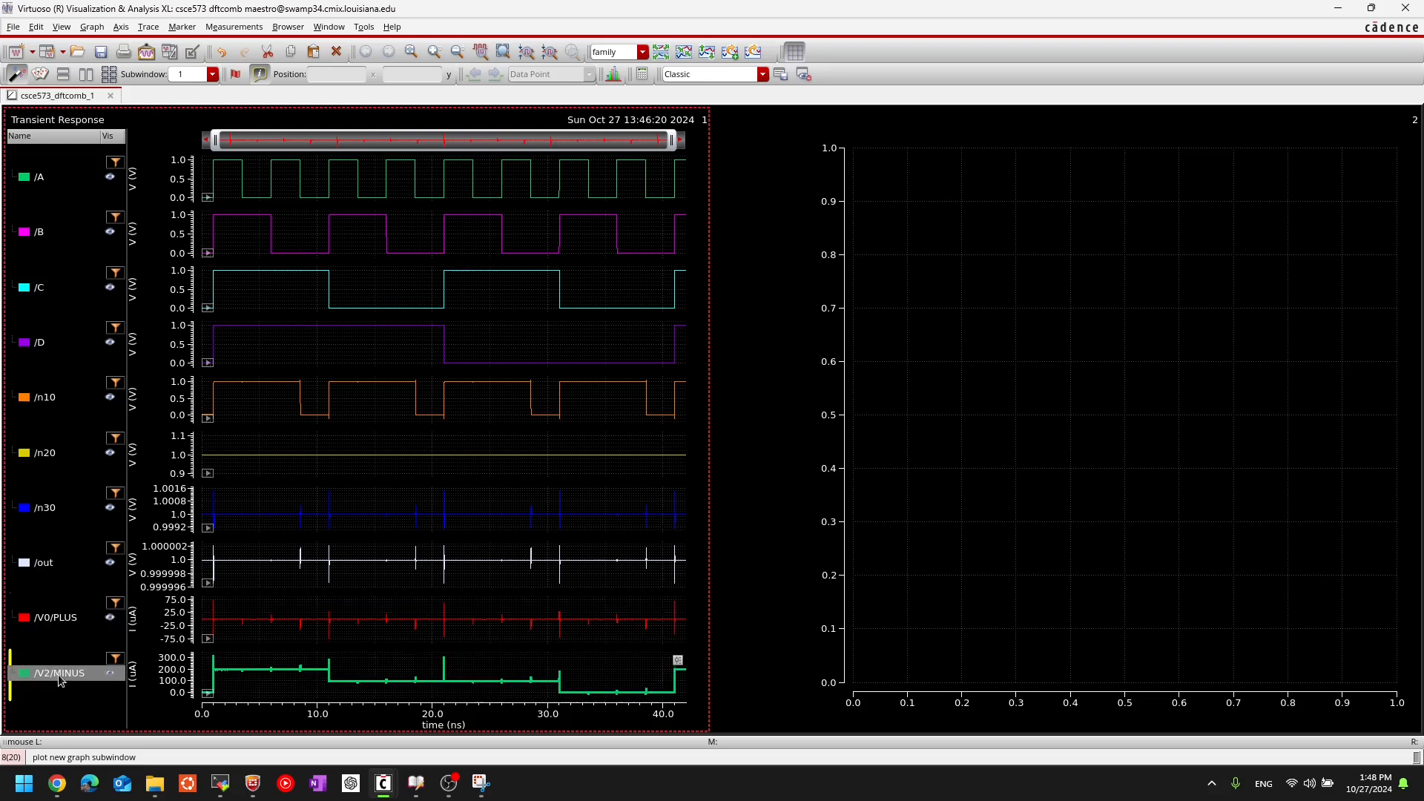
left_click(58, 619, "ctrl")
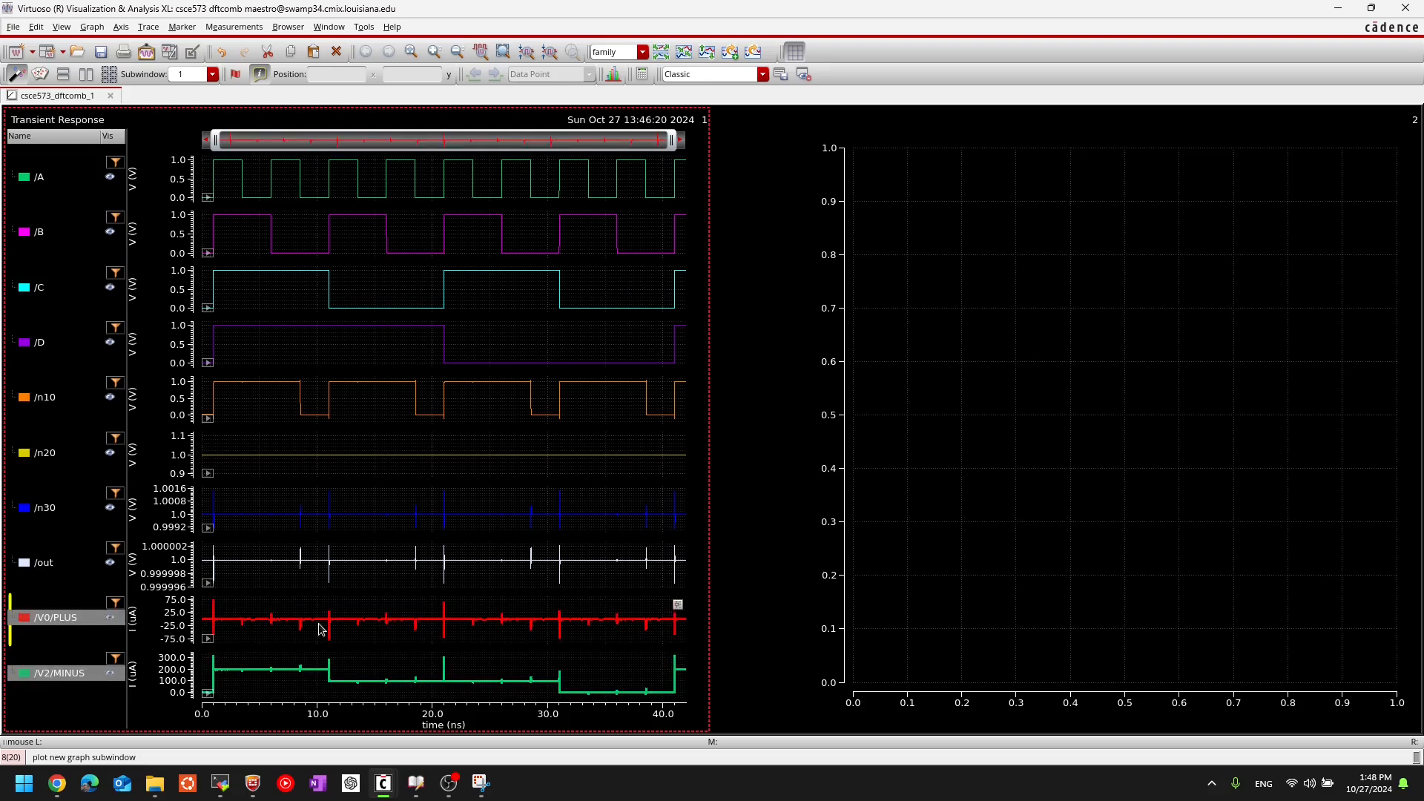
left_click_drag(869, 480, 924, 409)
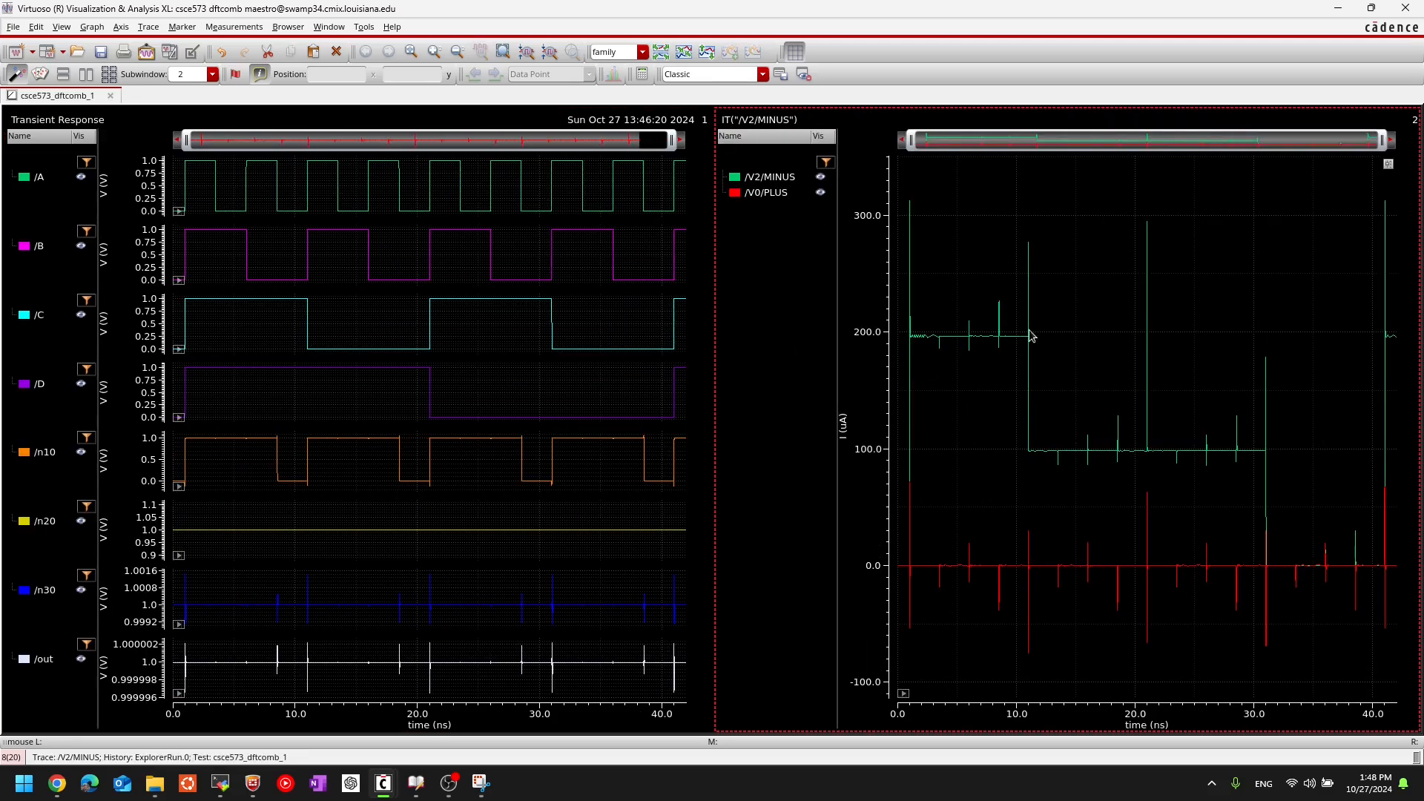
- Highlight the /V2/MINUS trace and examine its current levels over time against the input waveforms
mouse_move(919, 333)
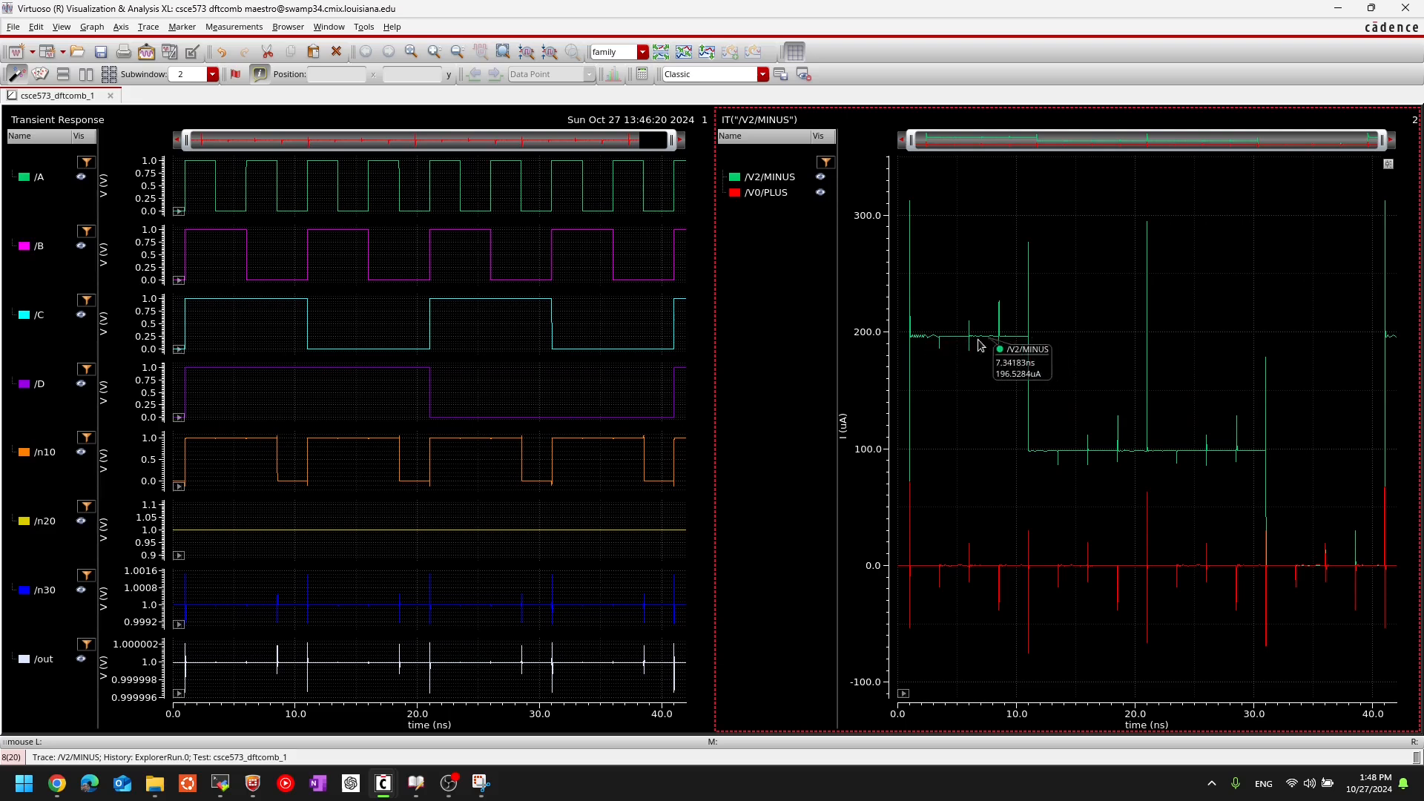
left_click(789, 180)
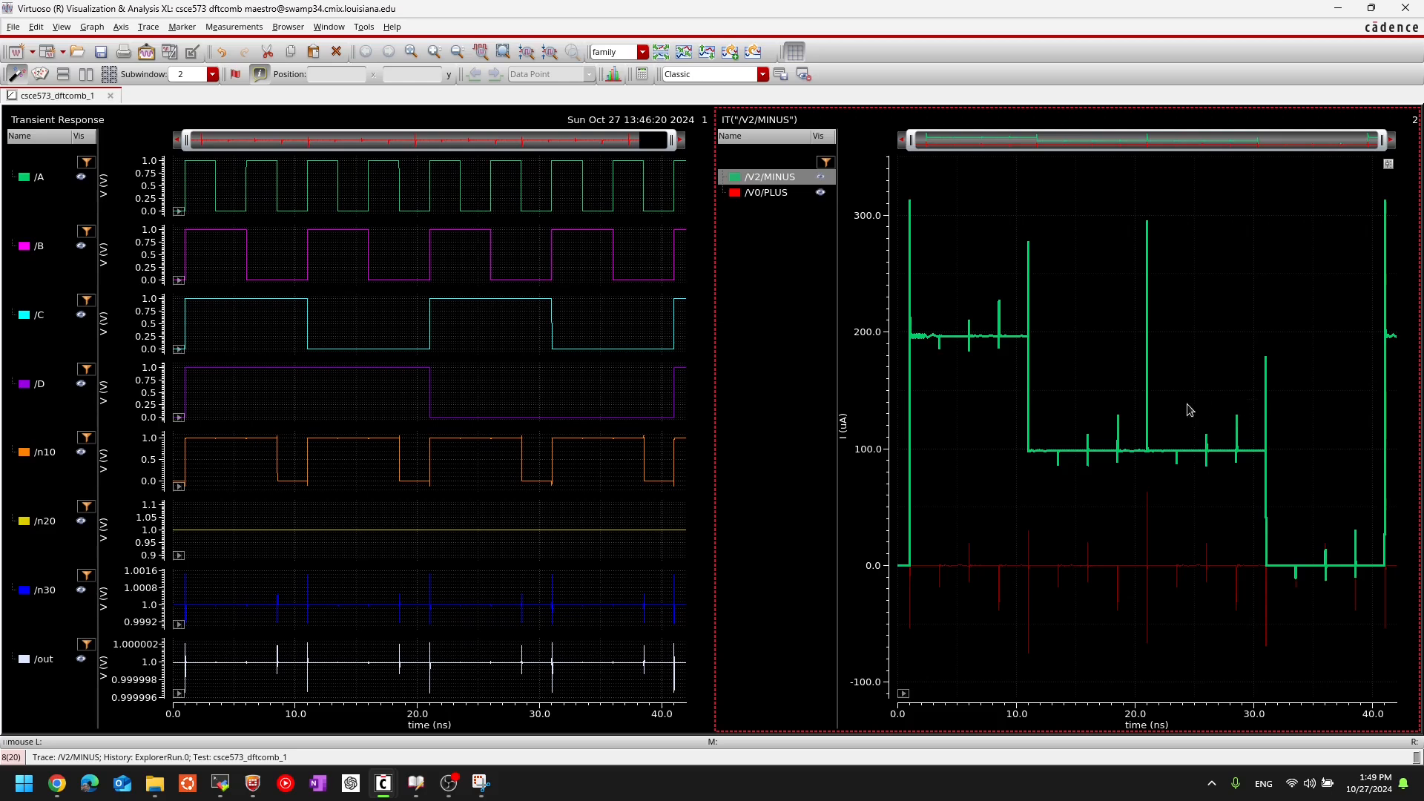
mouse_move(1029, 452)
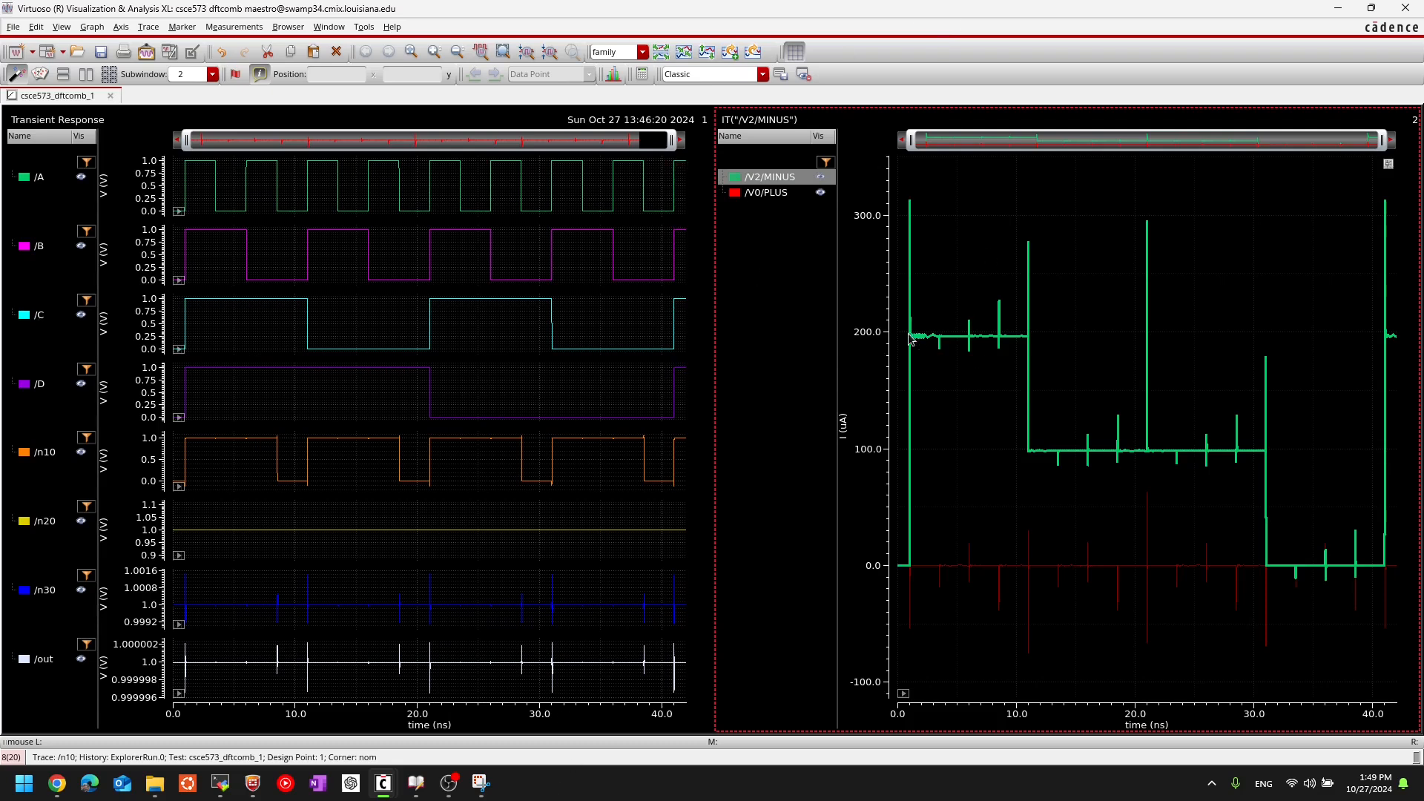
mouse_move(1027, 343)
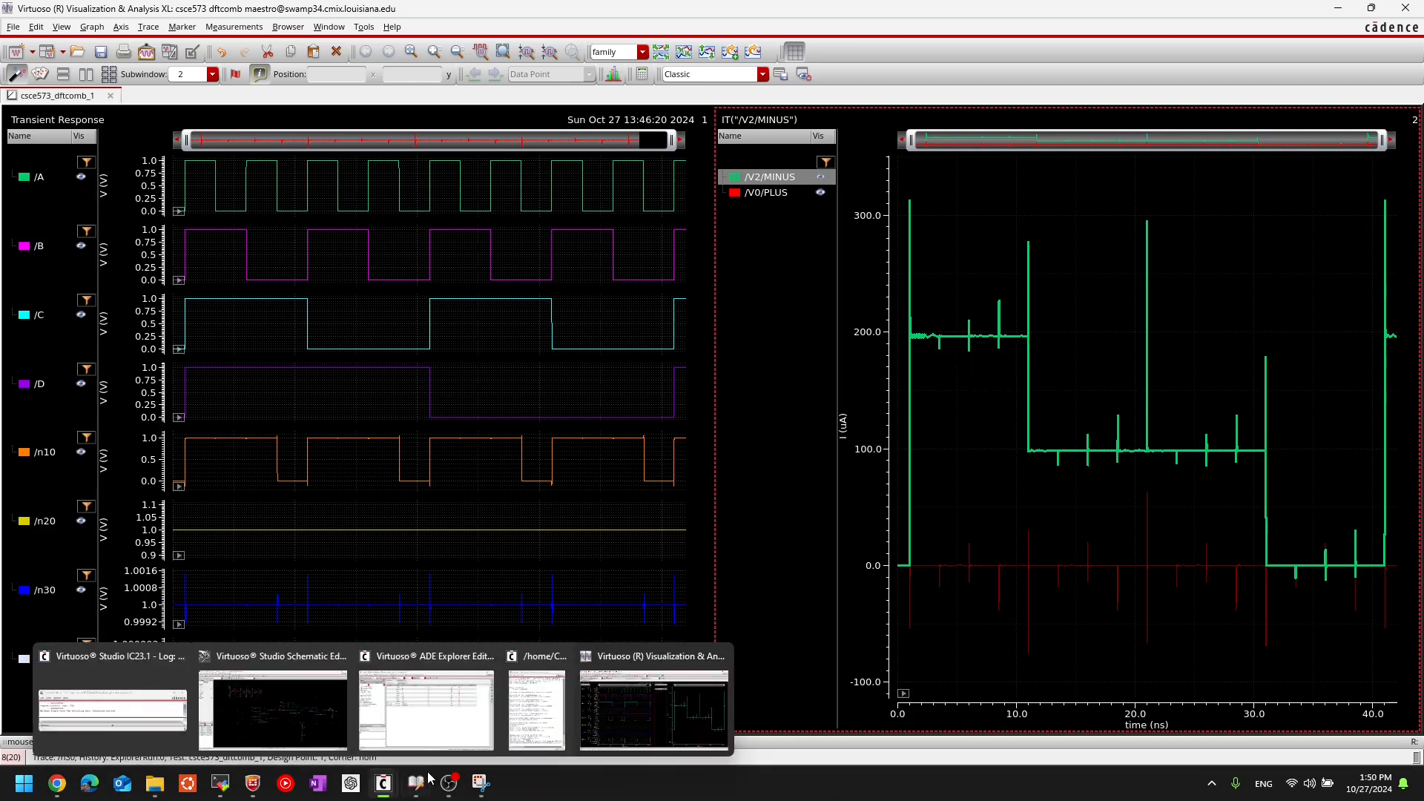
left_click(480, 782)
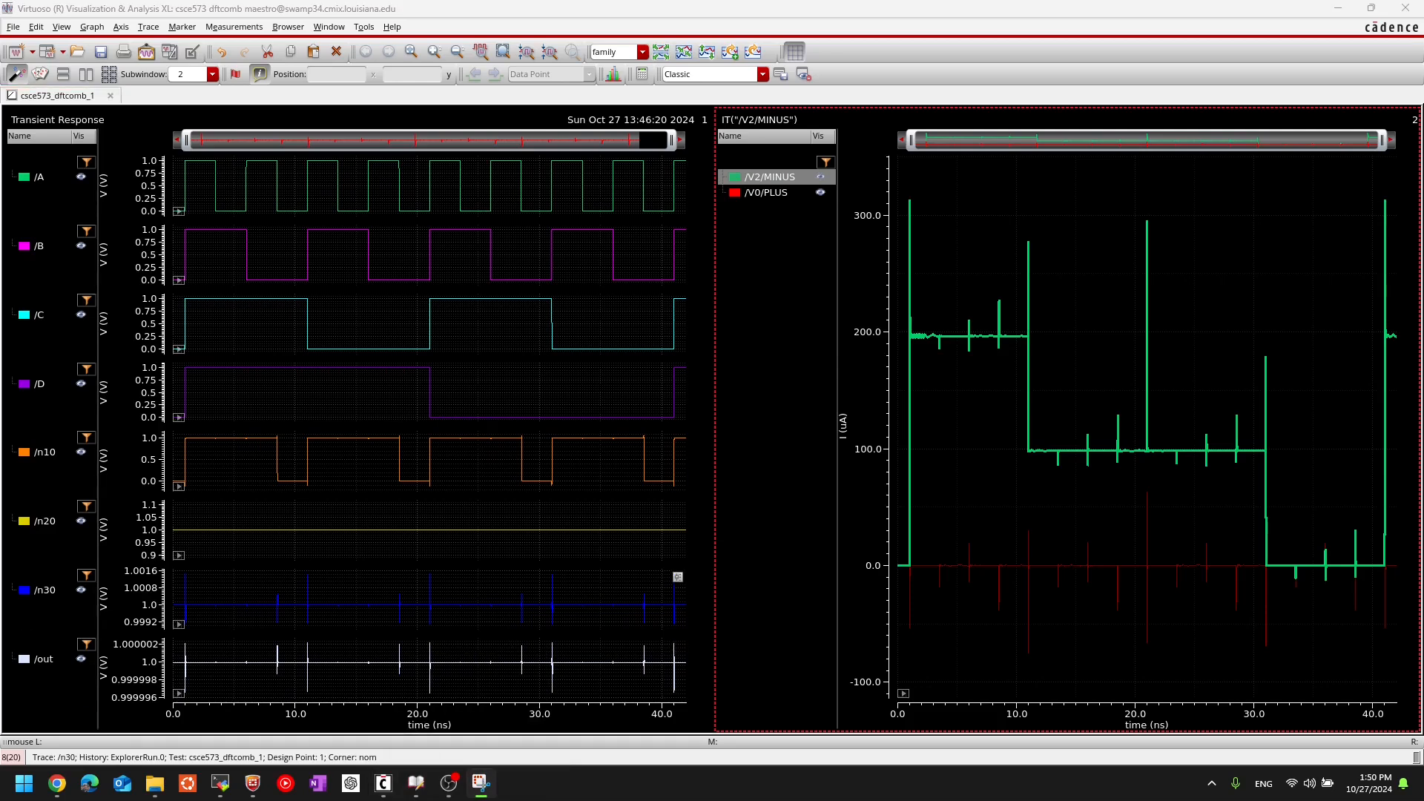
- Compare the /V2/MINUS current with the Snipping Tool capture of the earlier simulation placed alongside, then minimize the capture
left_click_drag(813, 582, 1088, 705)
left_click_drag(876, 121, 452, 80)
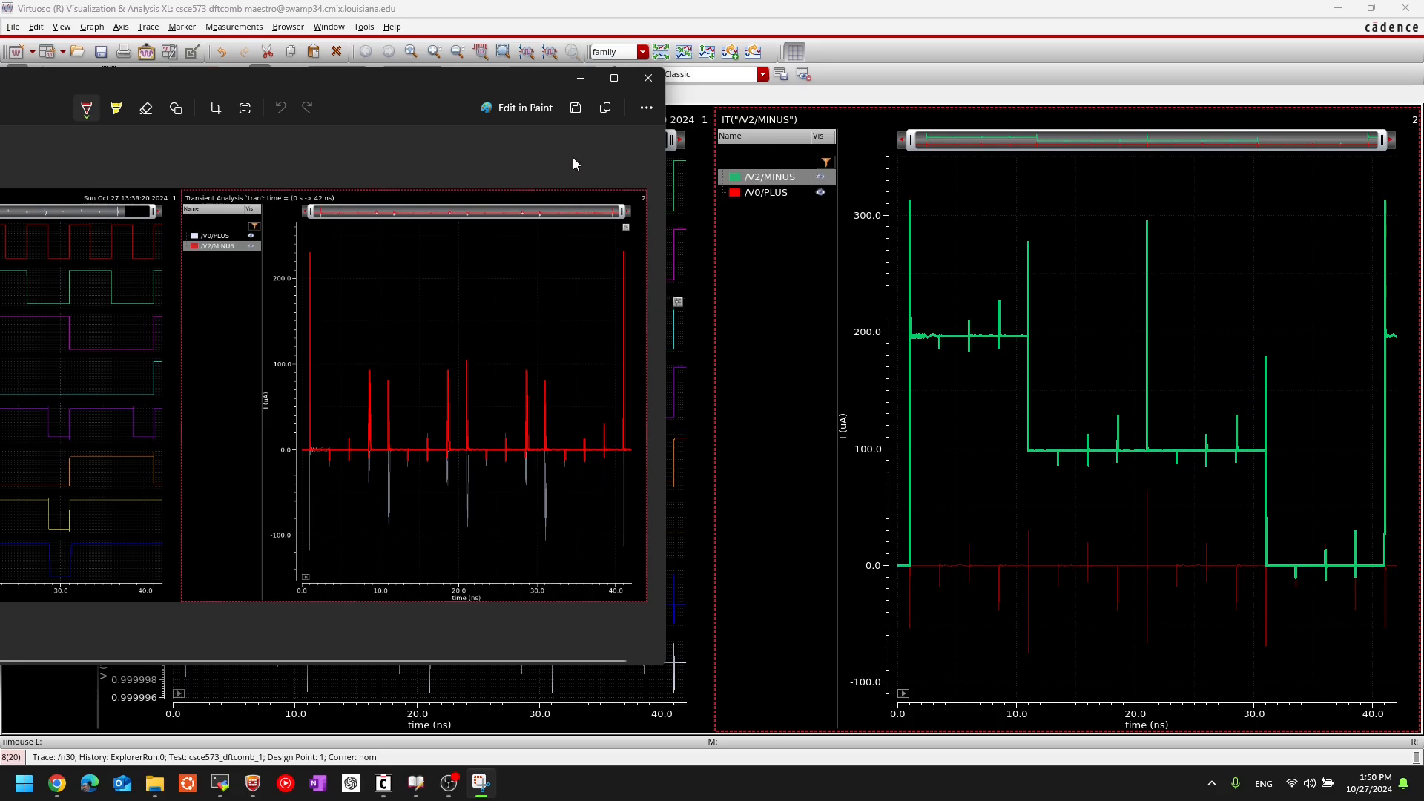
left_click(581, 79)
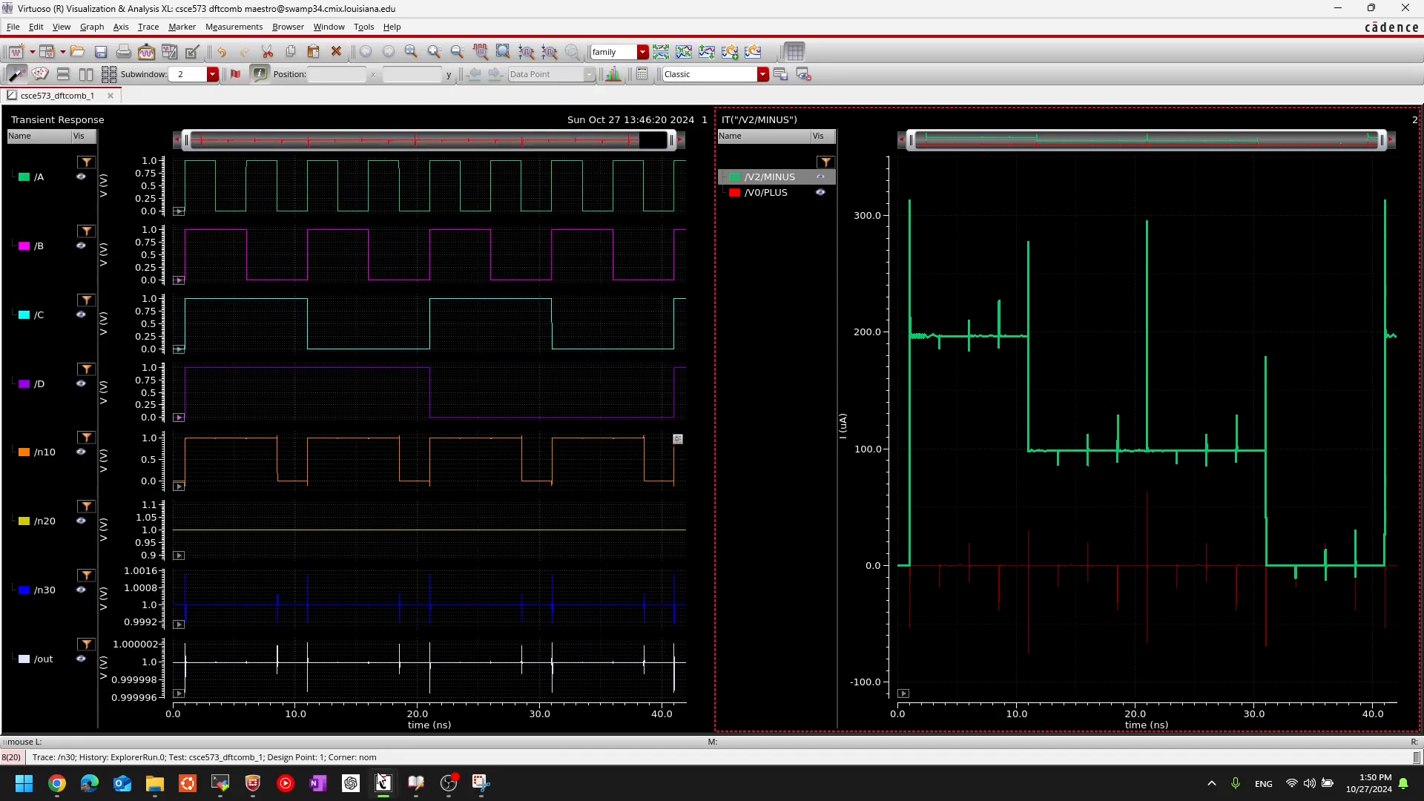
- Switch to the dftcomb schematic and examine how NOR gate I4 drives net n20 against the 1 V fault source
mouse_move(379, 791)
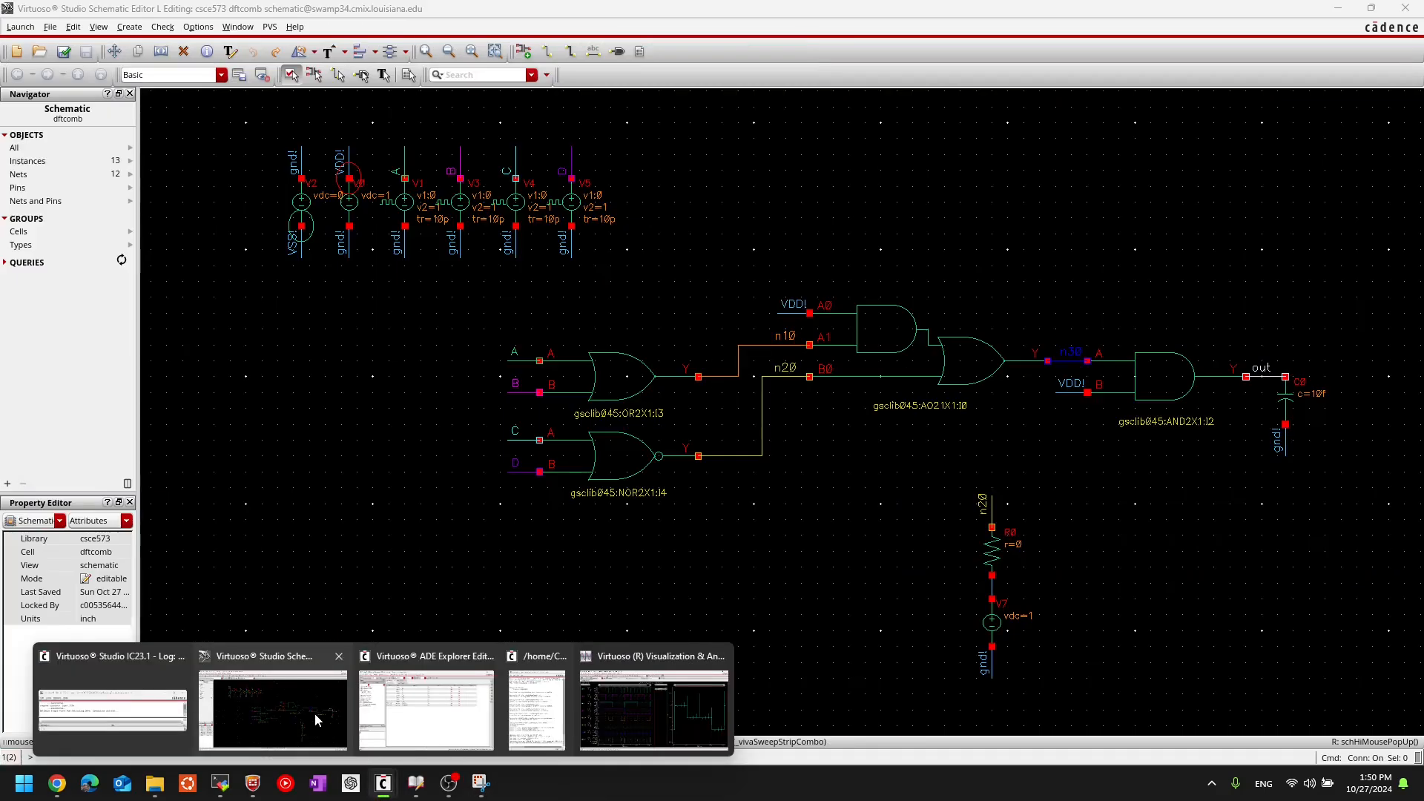
left_click(315, 714)
middle_click_drag(878, 519, 732, 446)
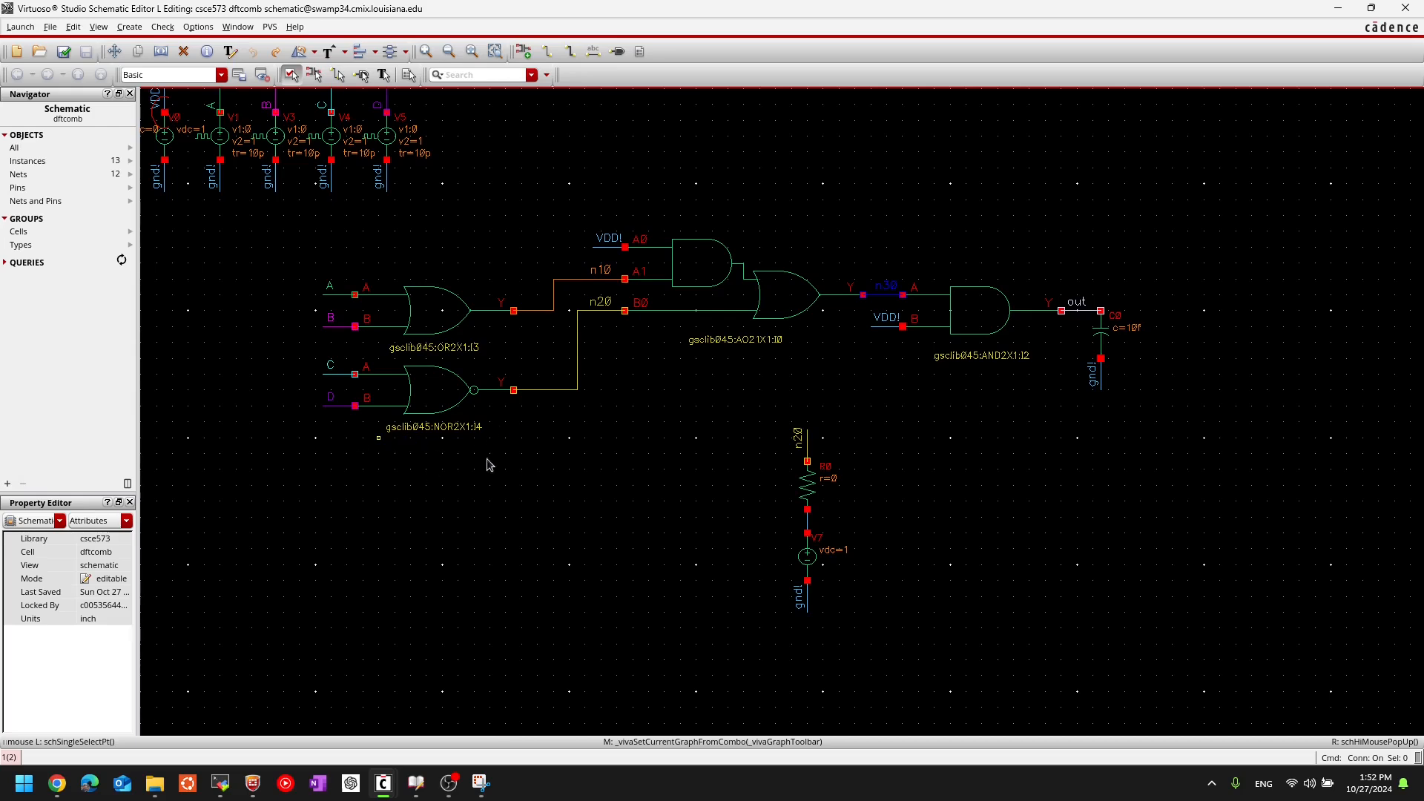
left_click(493, 412)
- Return to the waveform window and read the /V2/MINUS current levels over the input intervals
mouse_move(382, 783)
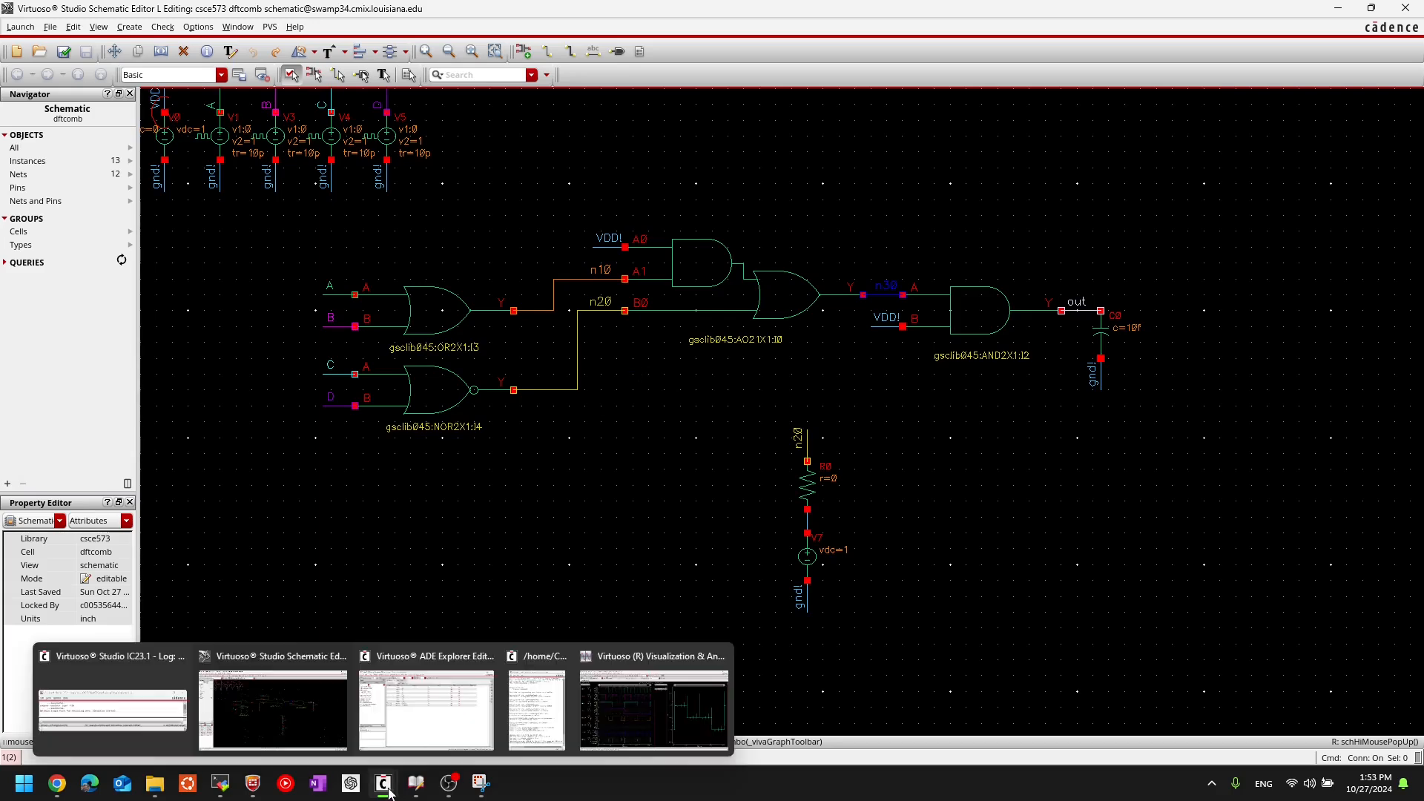
left_click(626, 718)
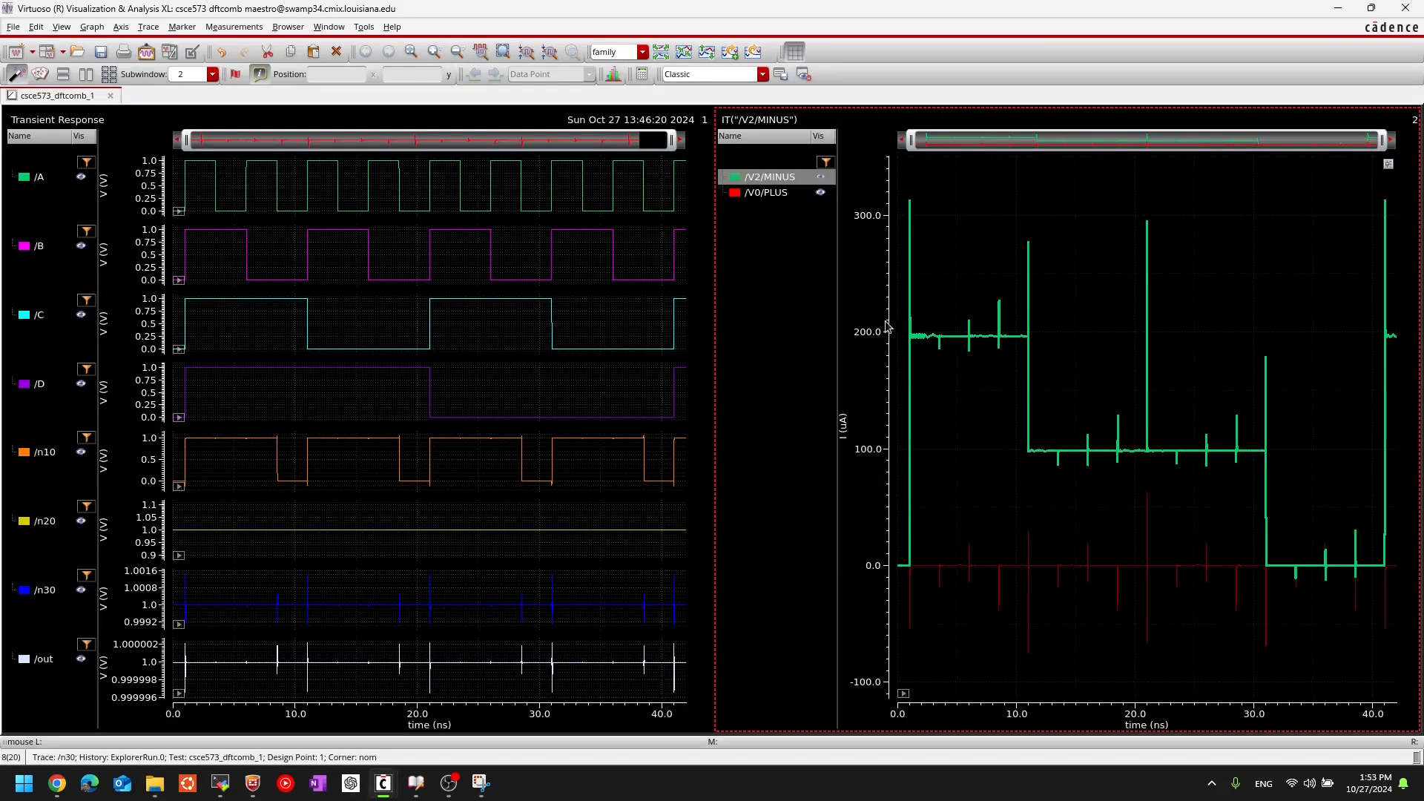
mouse_move(919, 339)
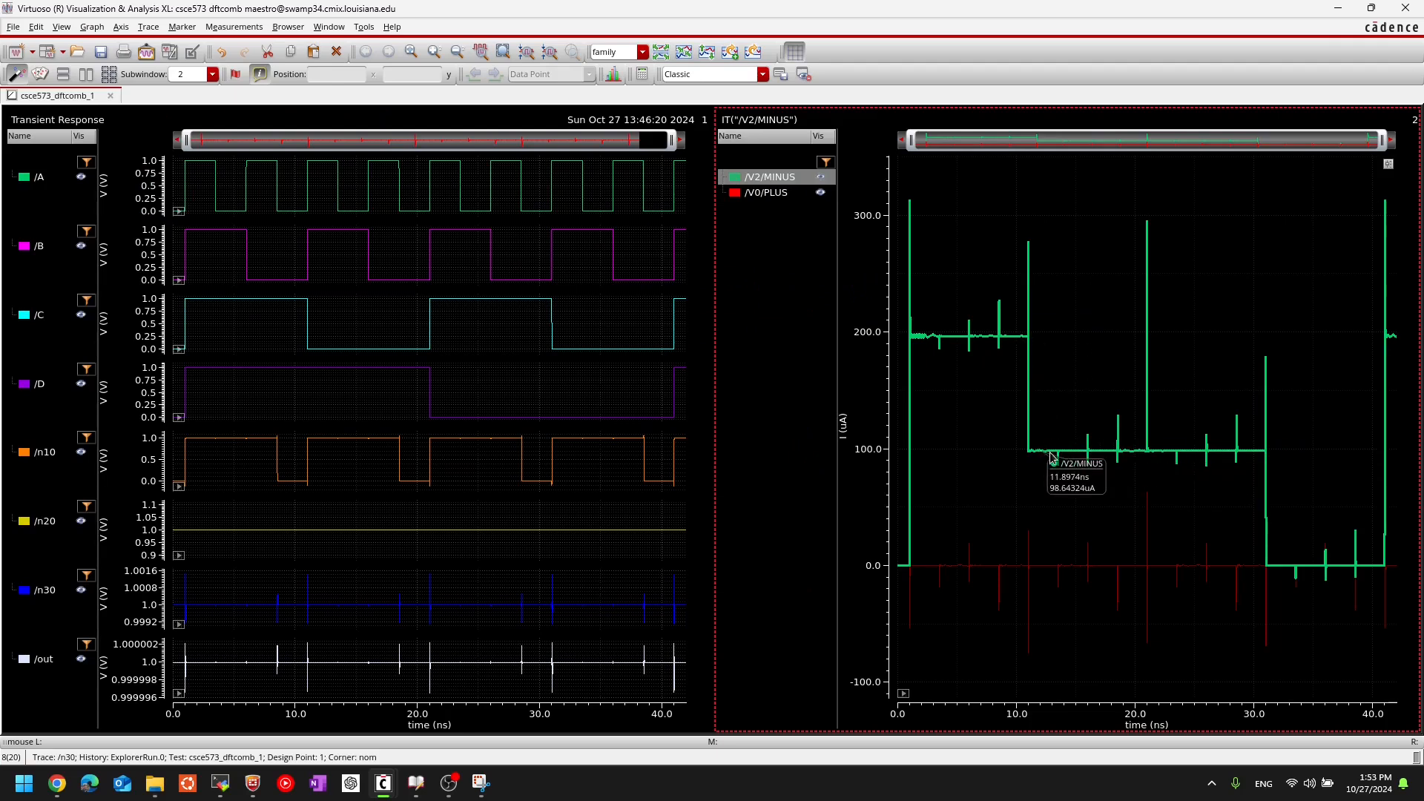
mouse_move(1184, 461)
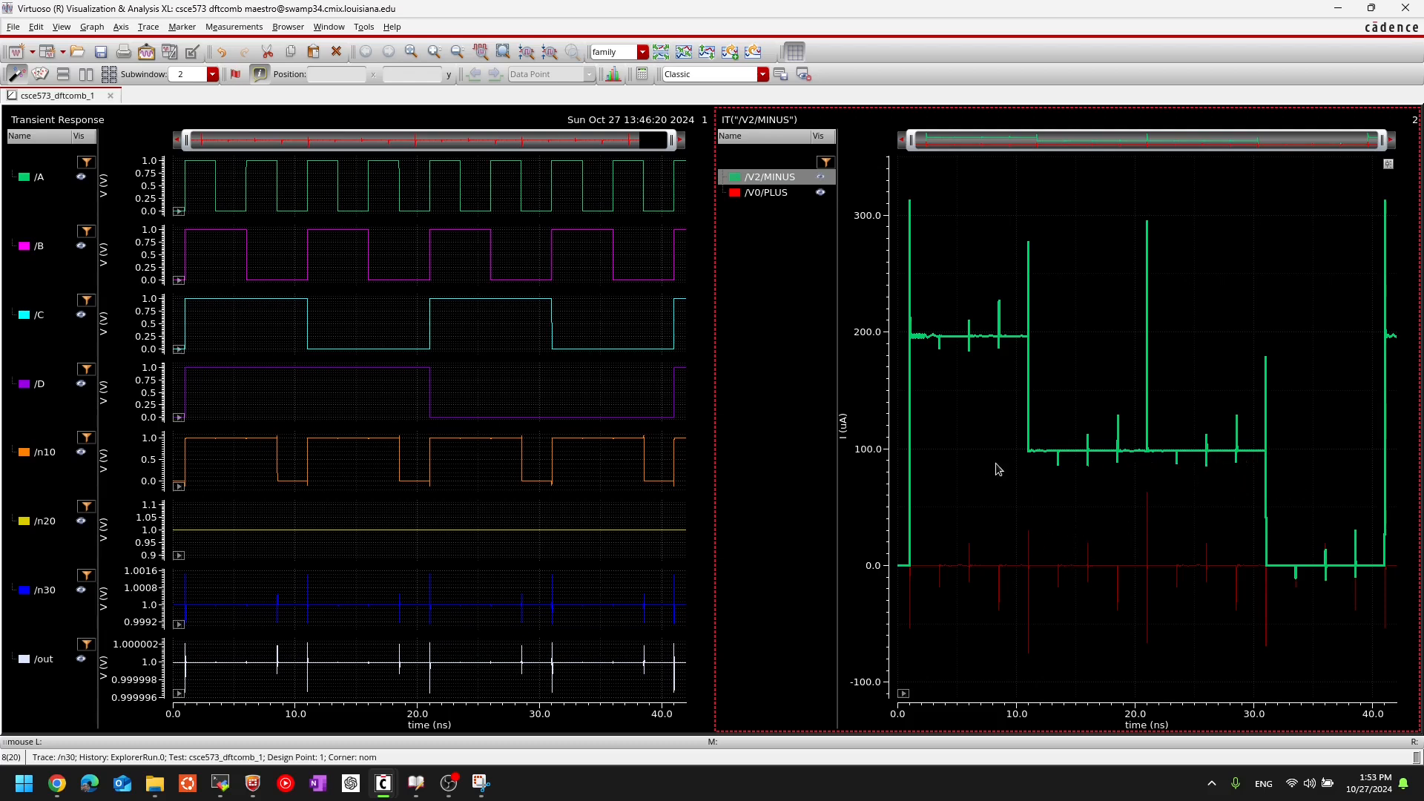
mouse_move(969, 324)
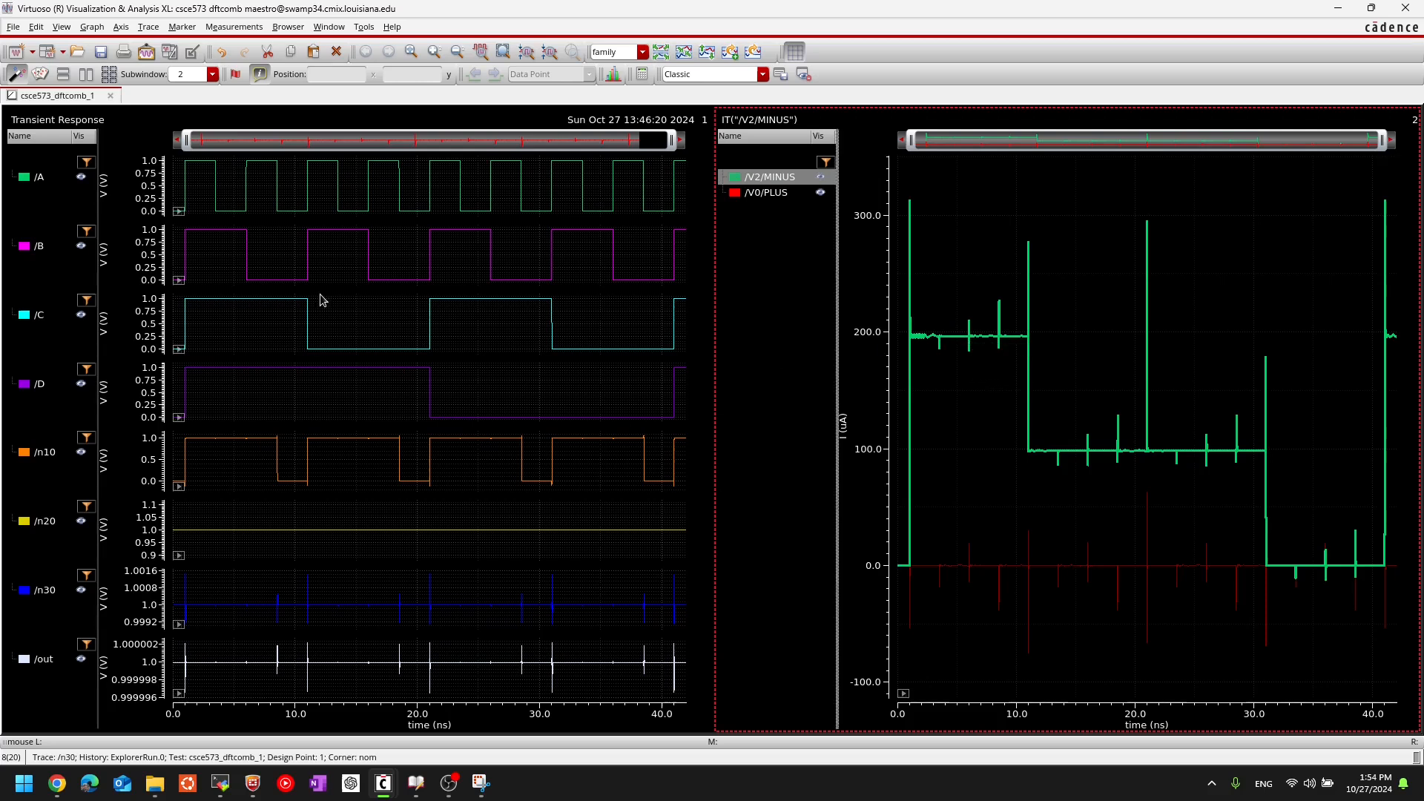
- Move the /C and /D input traces into the second subwindow with the current traces and highlight both
left_click(35, 319)
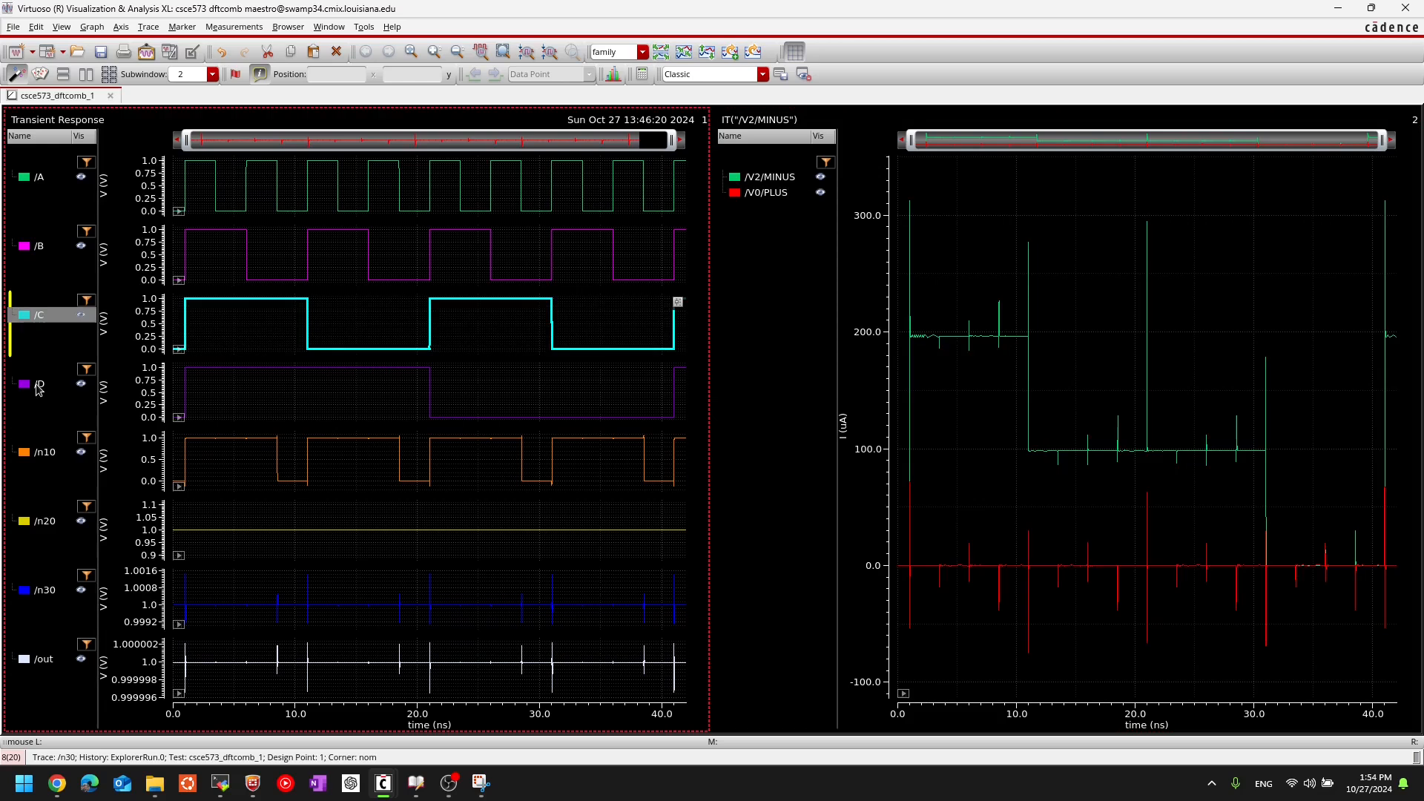
left_click(38, 383, "ctrl")
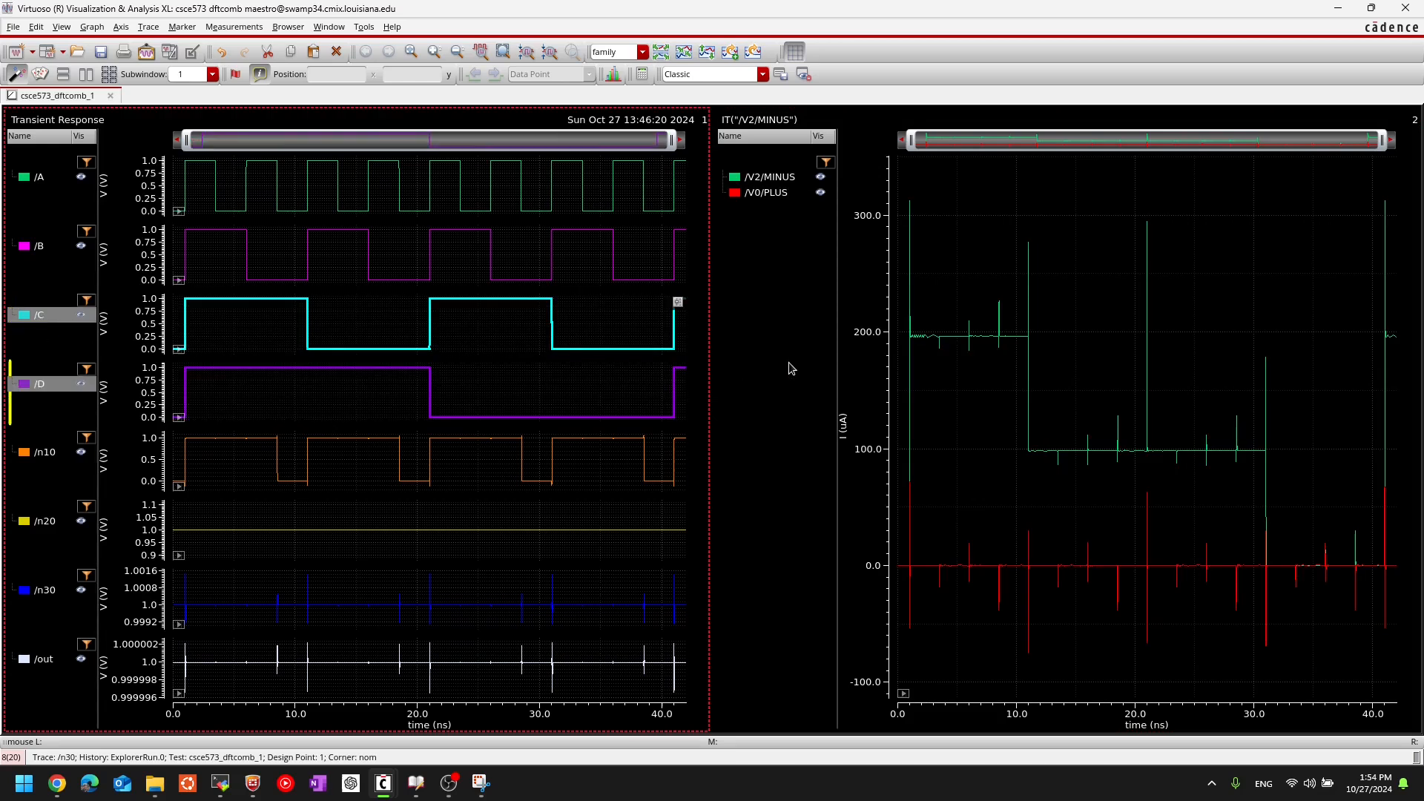
left_click_drag(975, 344, 973, 344)
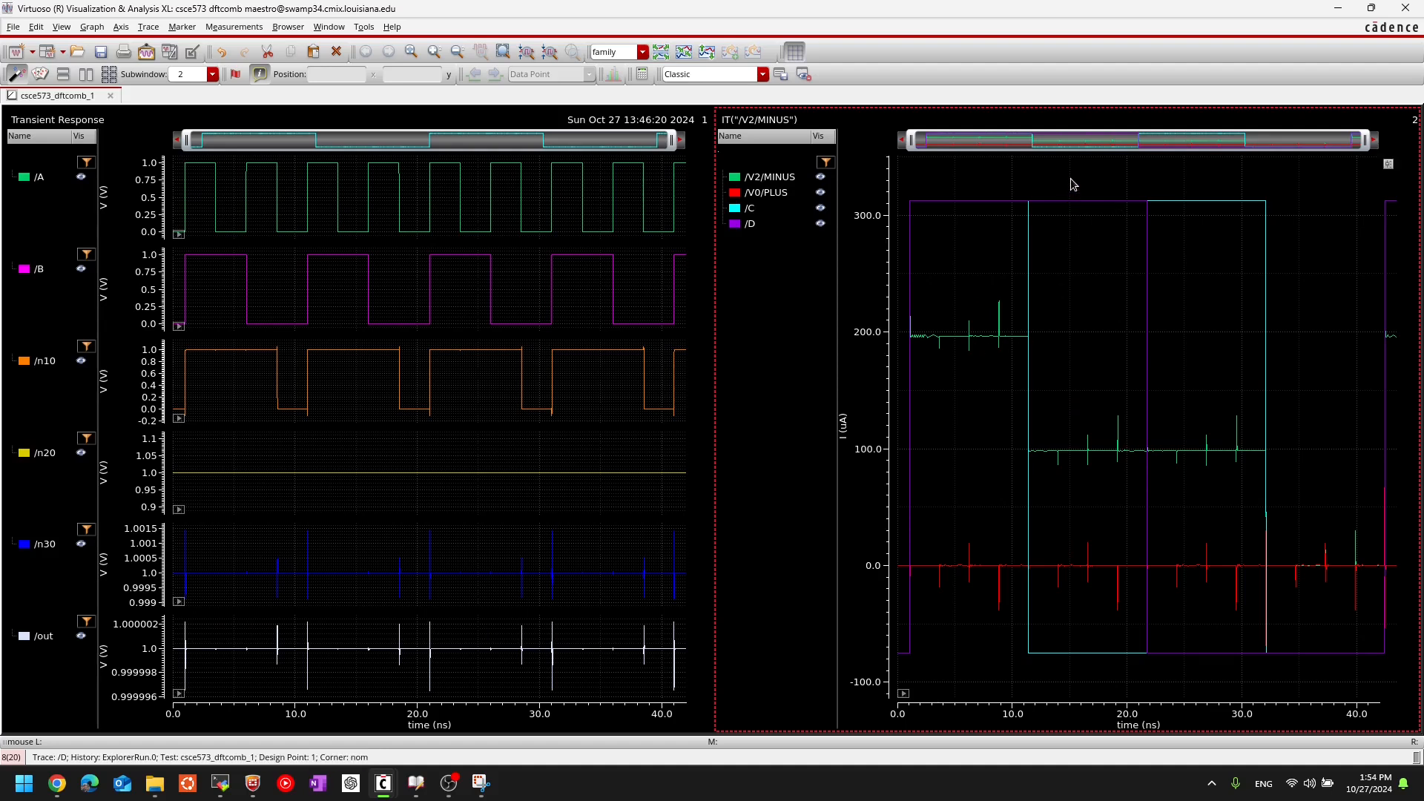
left_click(745, 225)
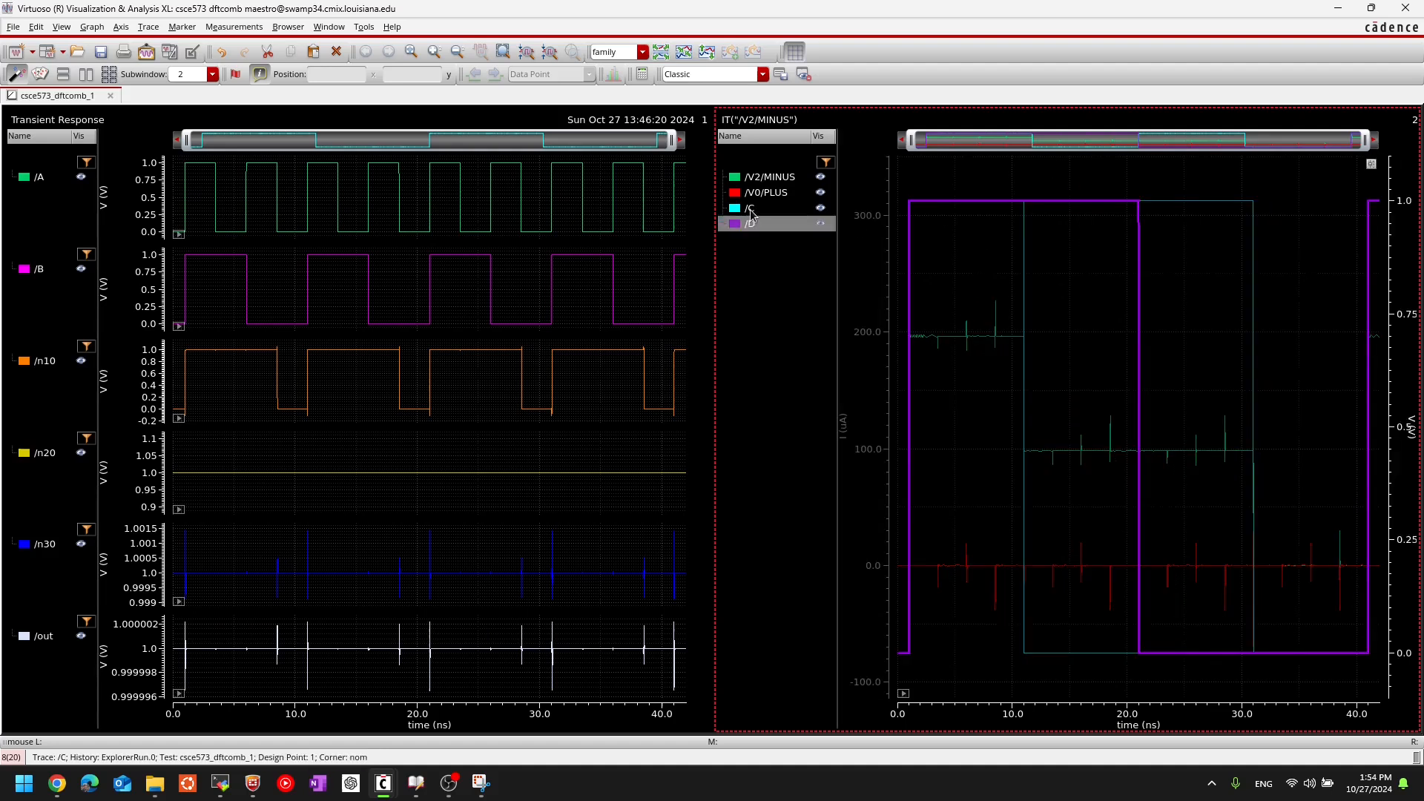
left_click(750, 210, "ctrl")
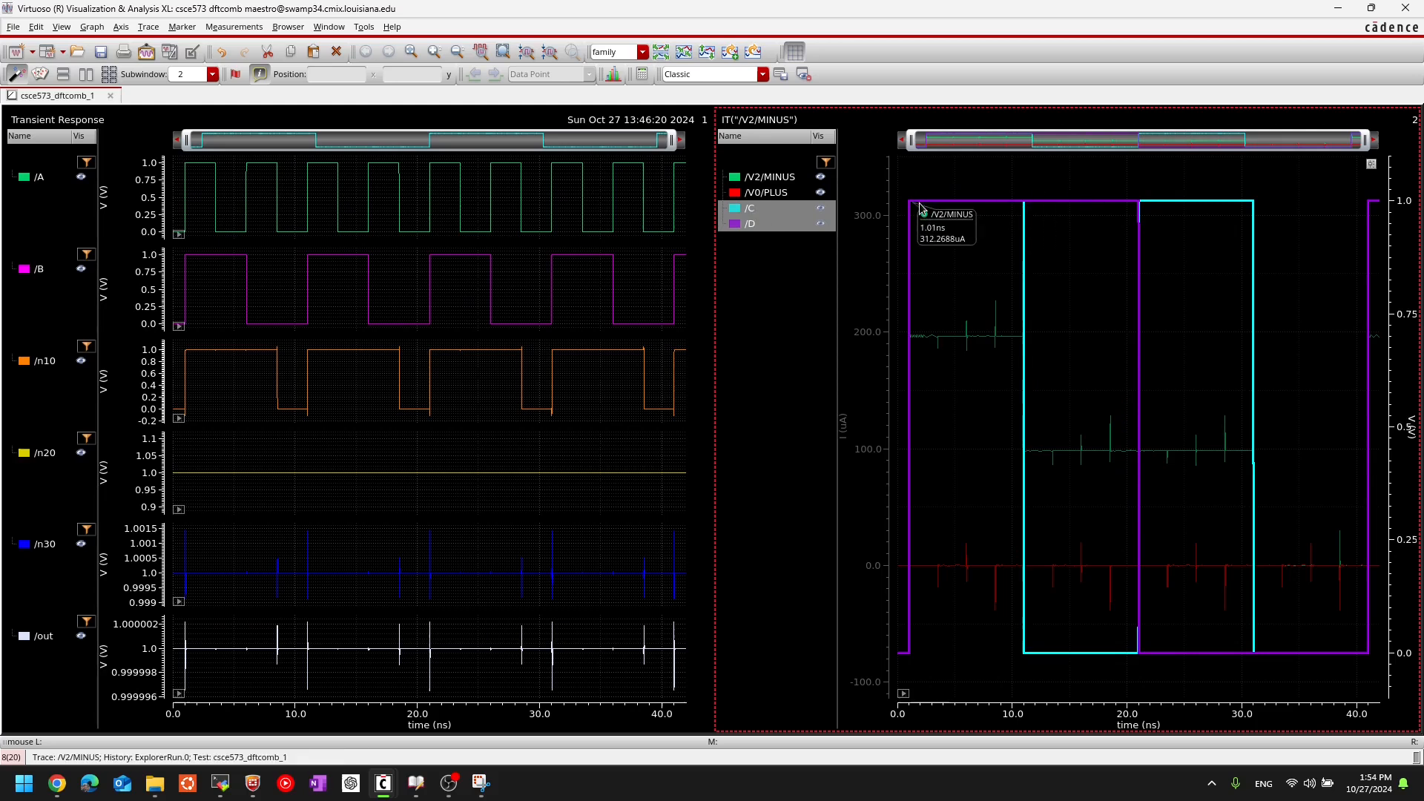
- Check the C and D inputs of NOR gate I4 in the schematic, return to the waveforms and clear the trace highlighting
mouse_move(383, 783)
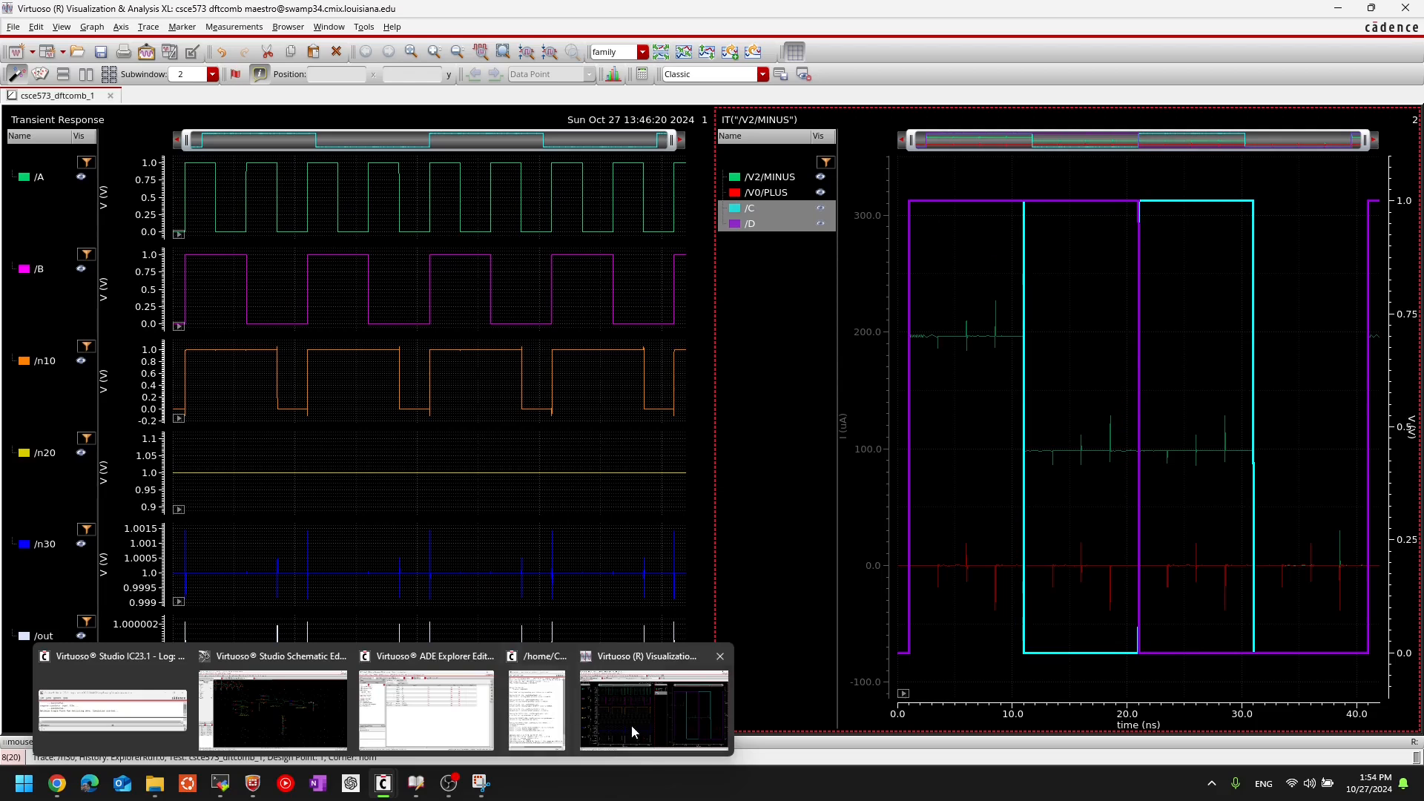
left_click(308, 731)
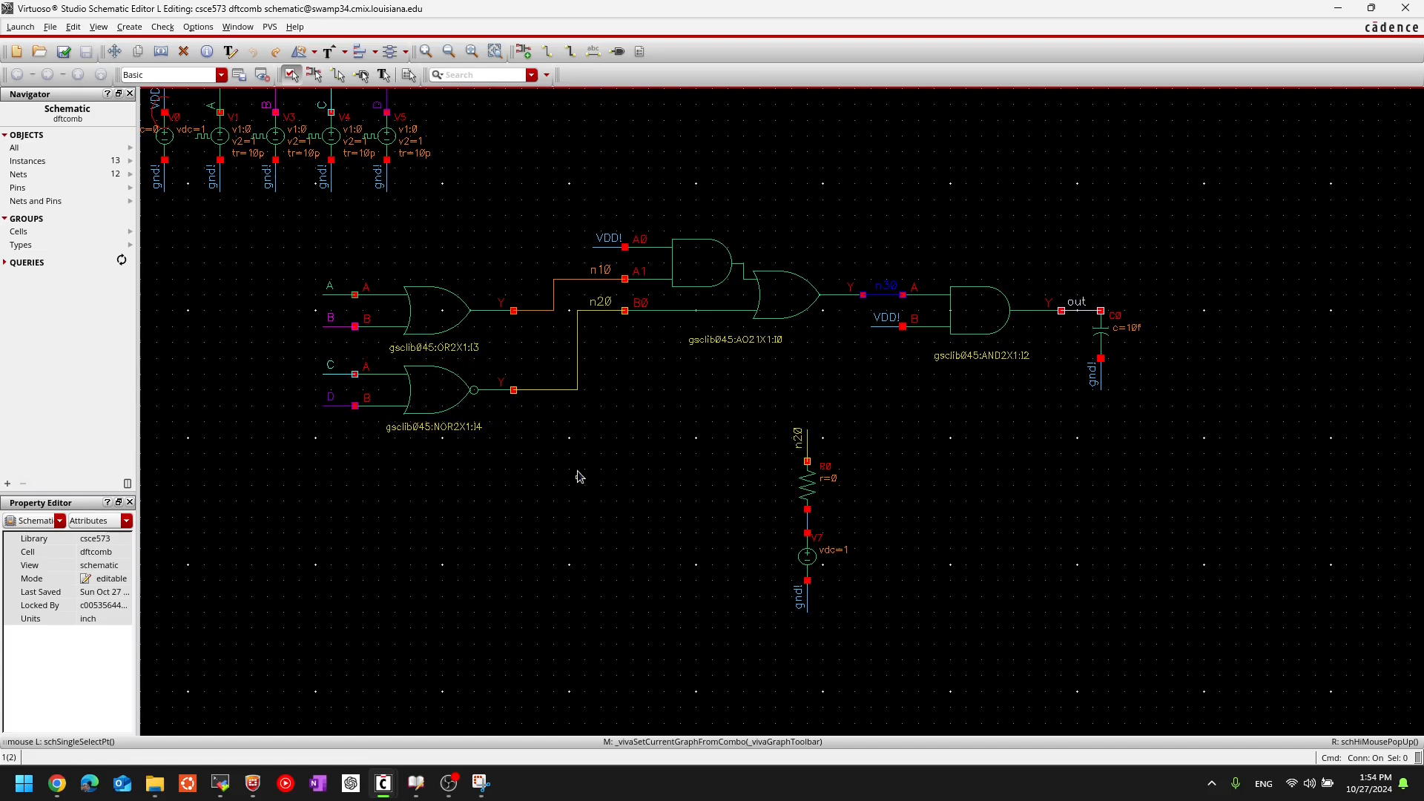
key("alt+Tab")
left_click(767, 359)
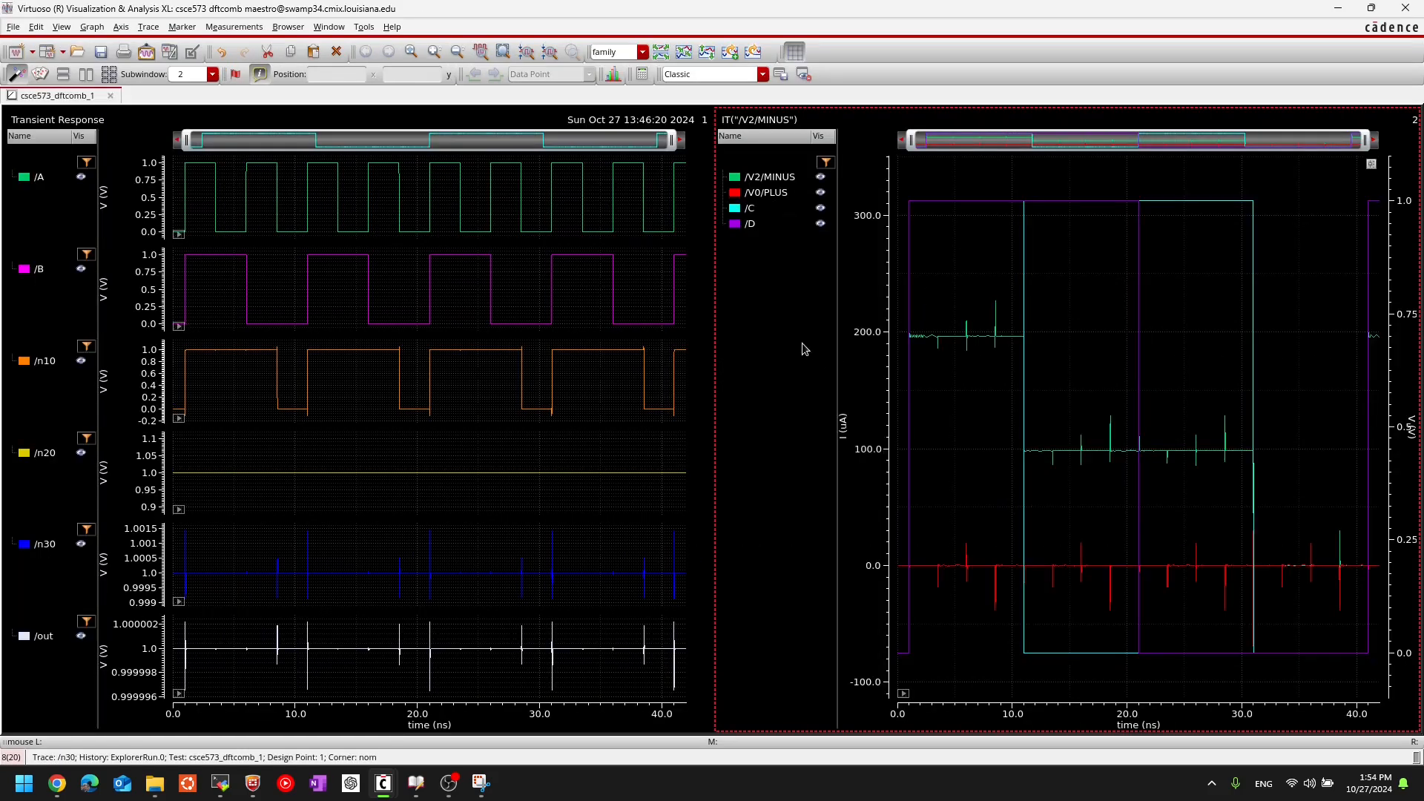
- Compare the /V2/MINUS current with the /C and /D levels between about 11 and 21 ns
mouse_move(916, 204)
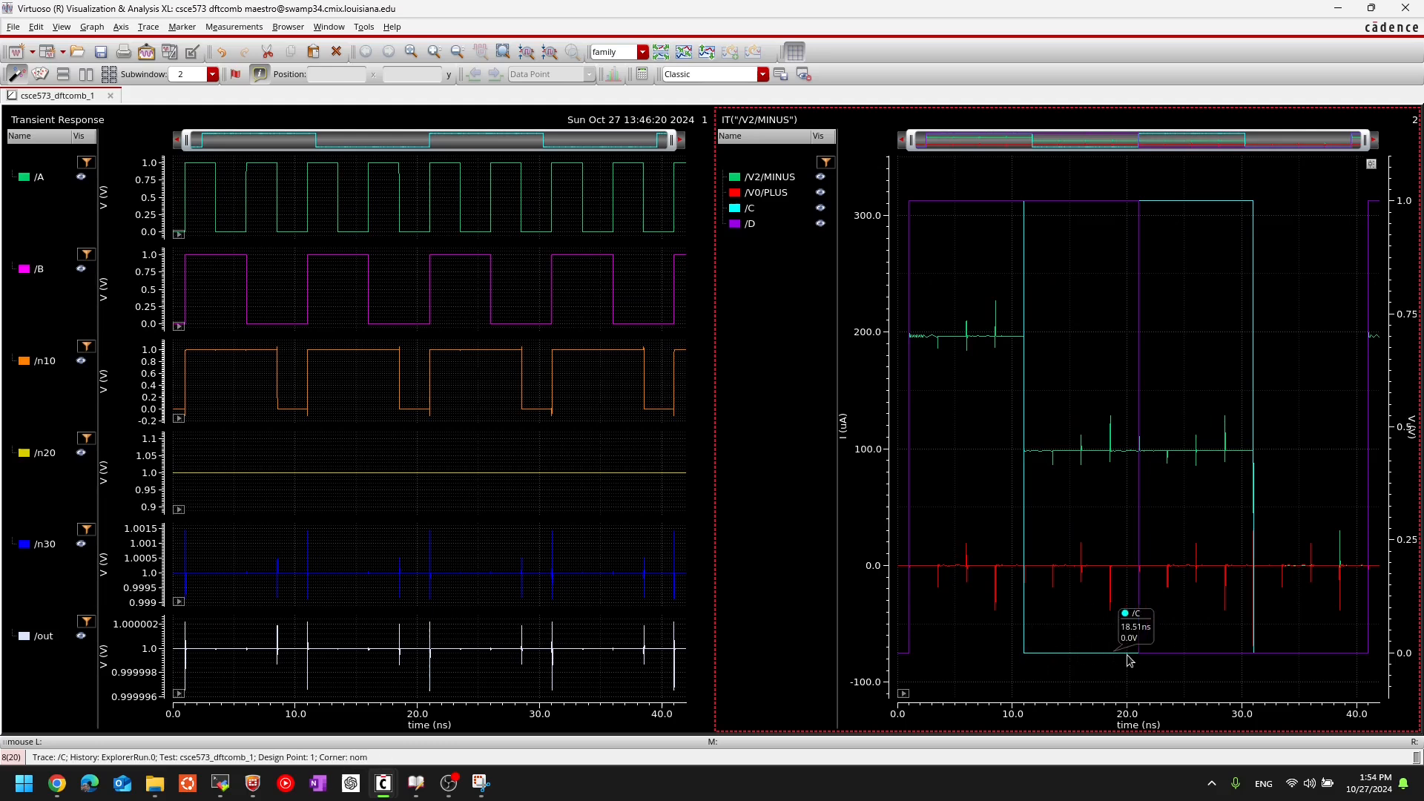
left_click(1059, 208)
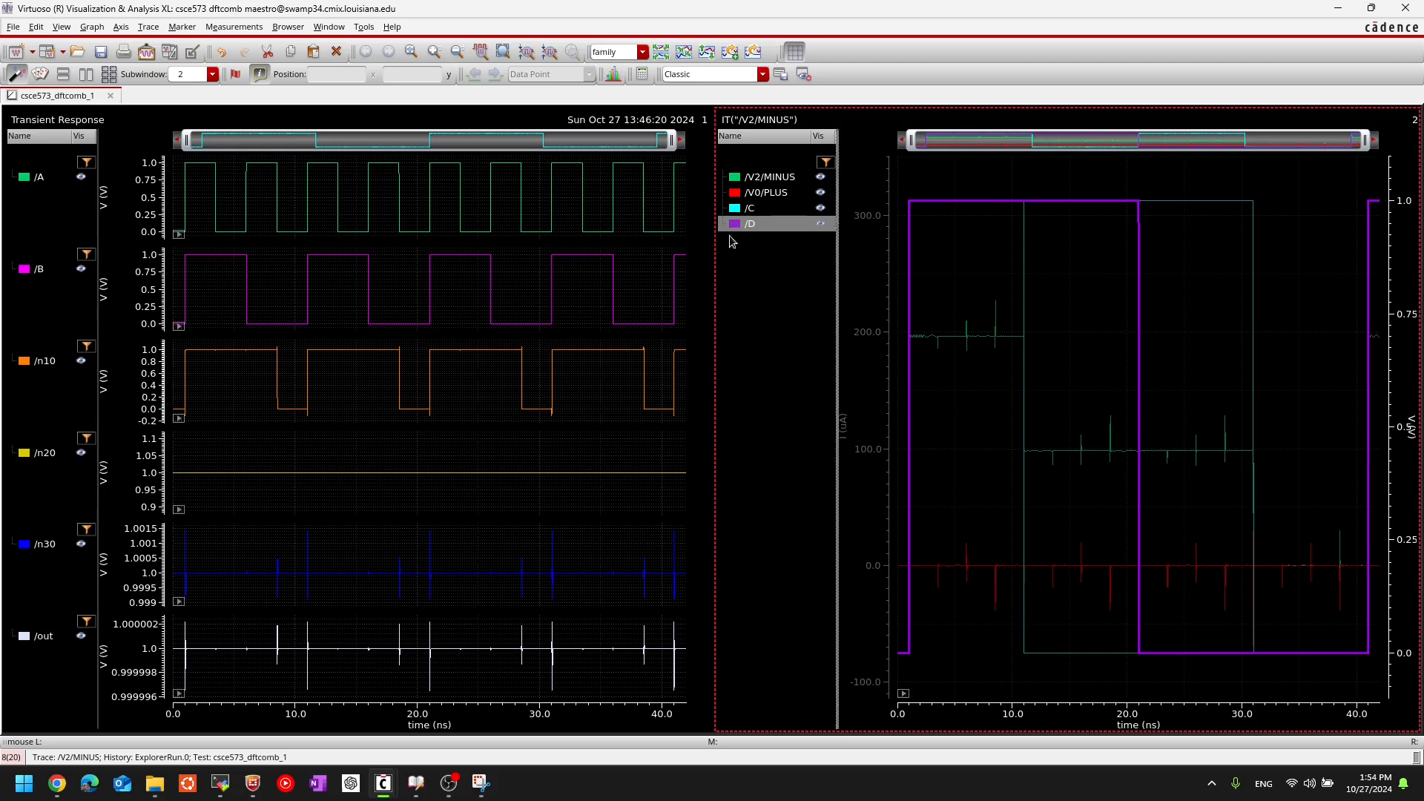
left_click(1094, 438)
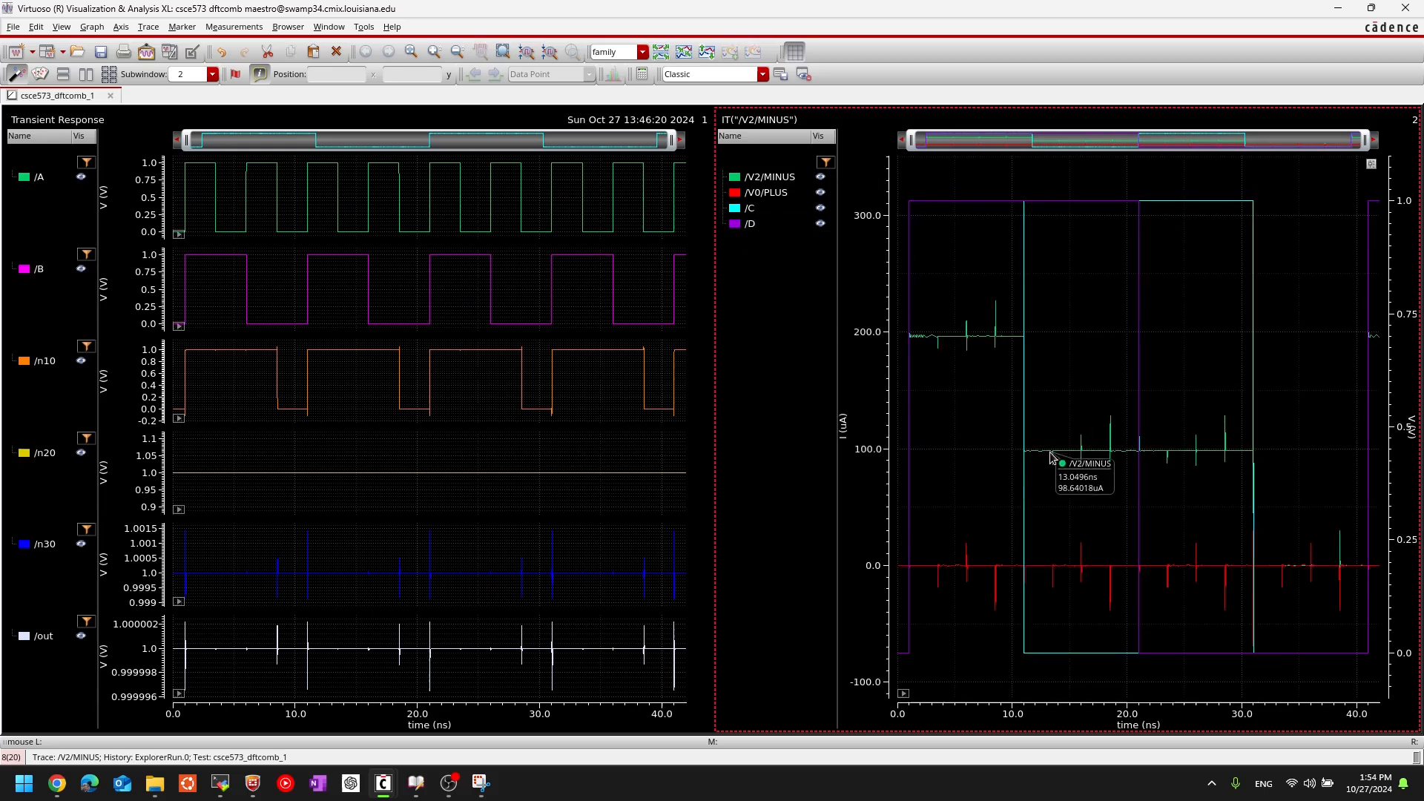
left_click(1053, 452)
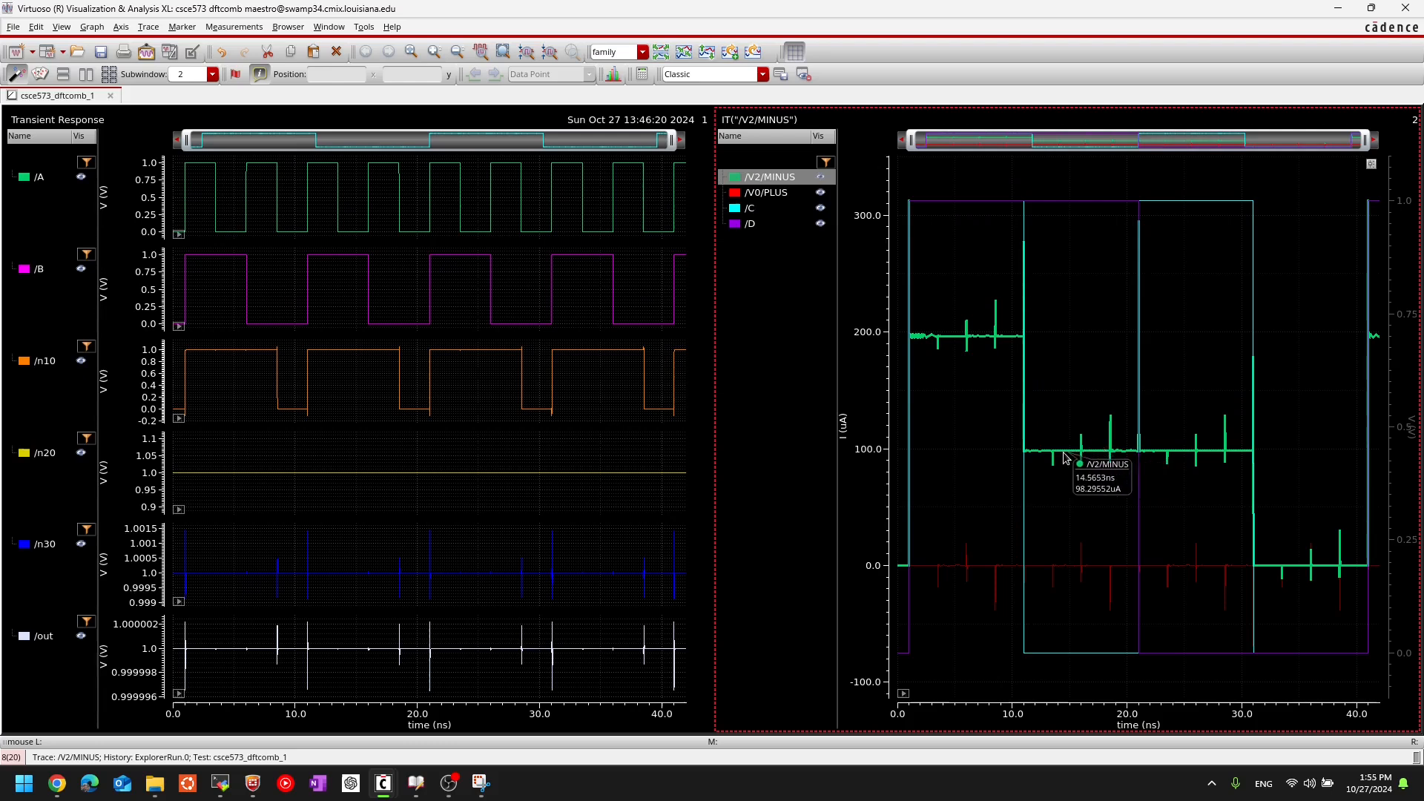
left_click(1181, 355)
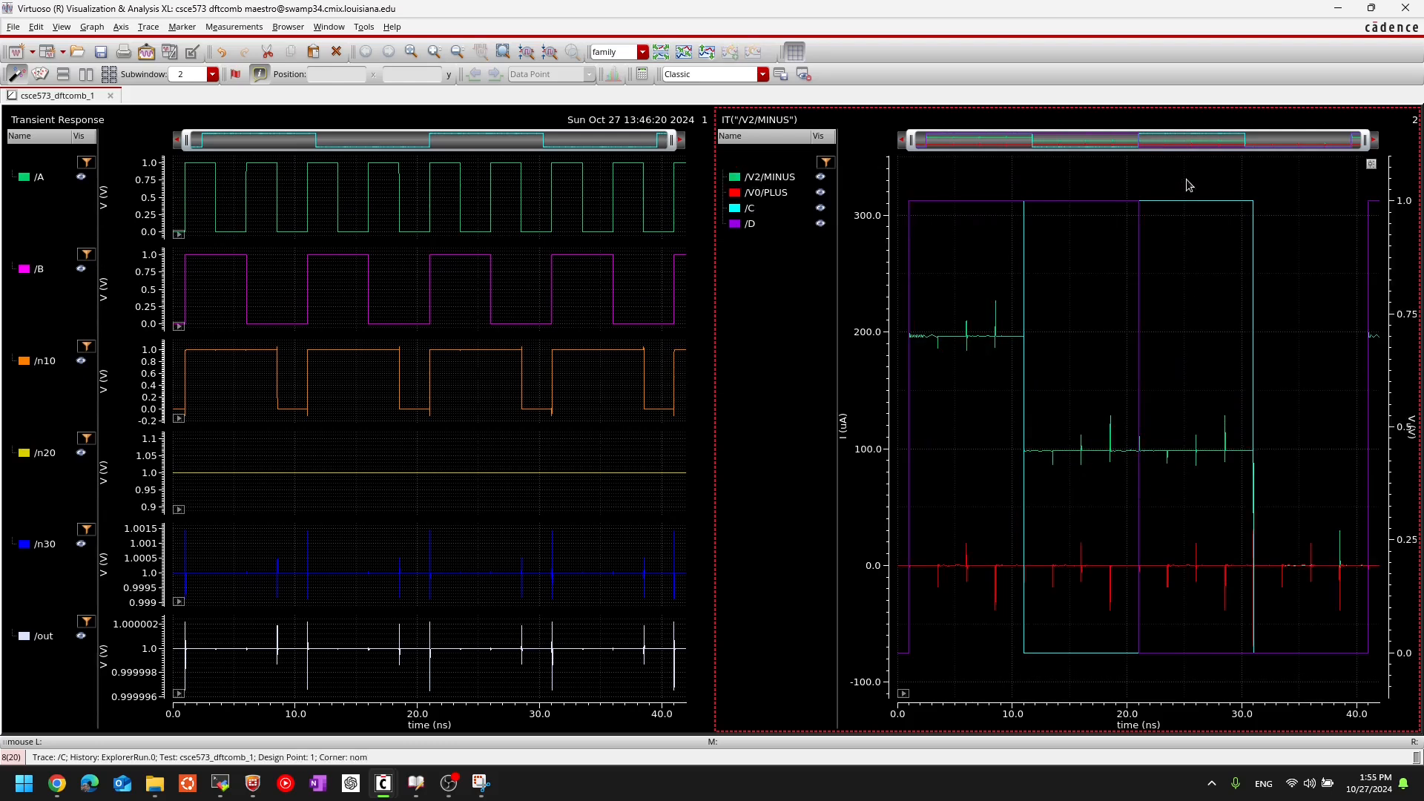
- Highlight /C, /D and /V2/MINUS in turn to compare input levels and current between about 21 and 31 ns
left_click(1186, 202)
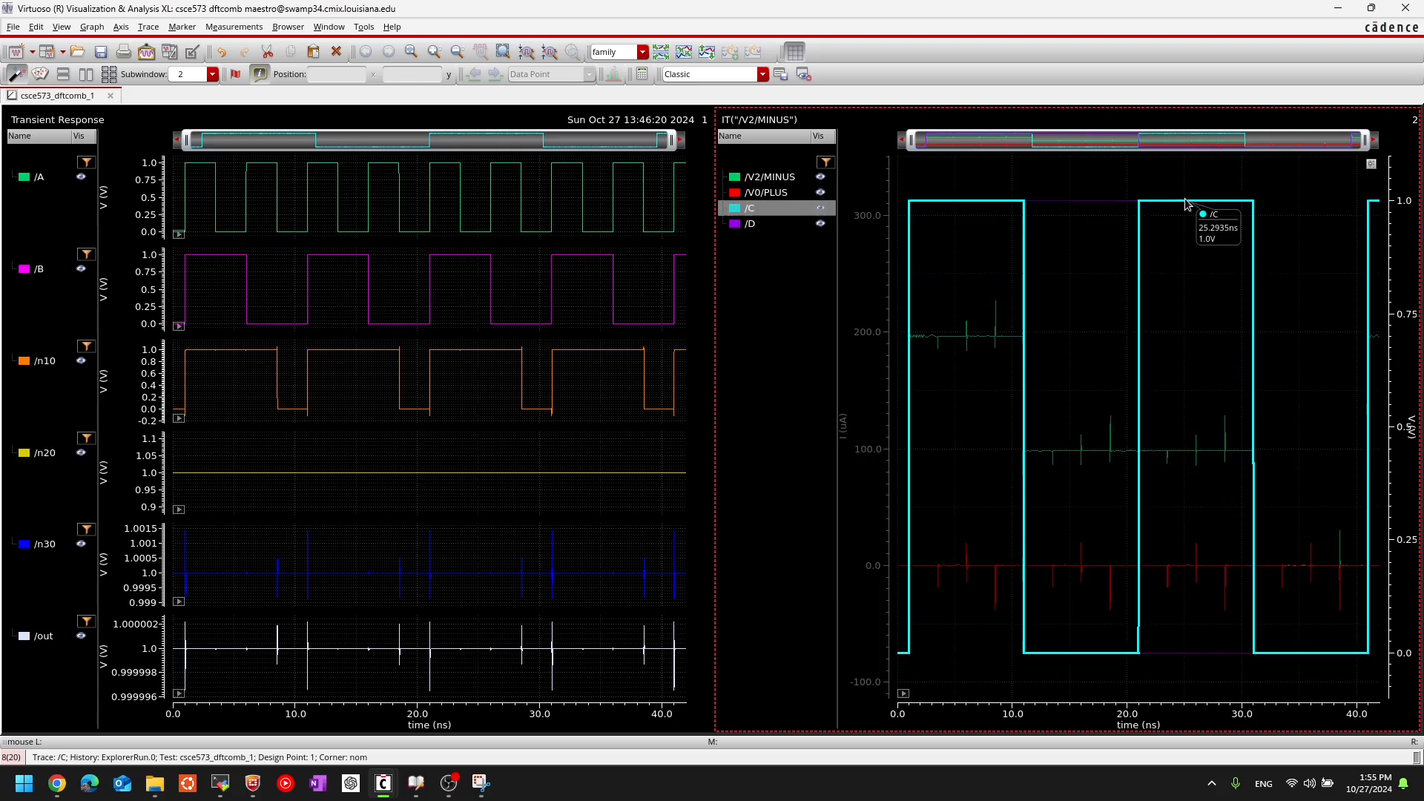
left_click(1205, 652)
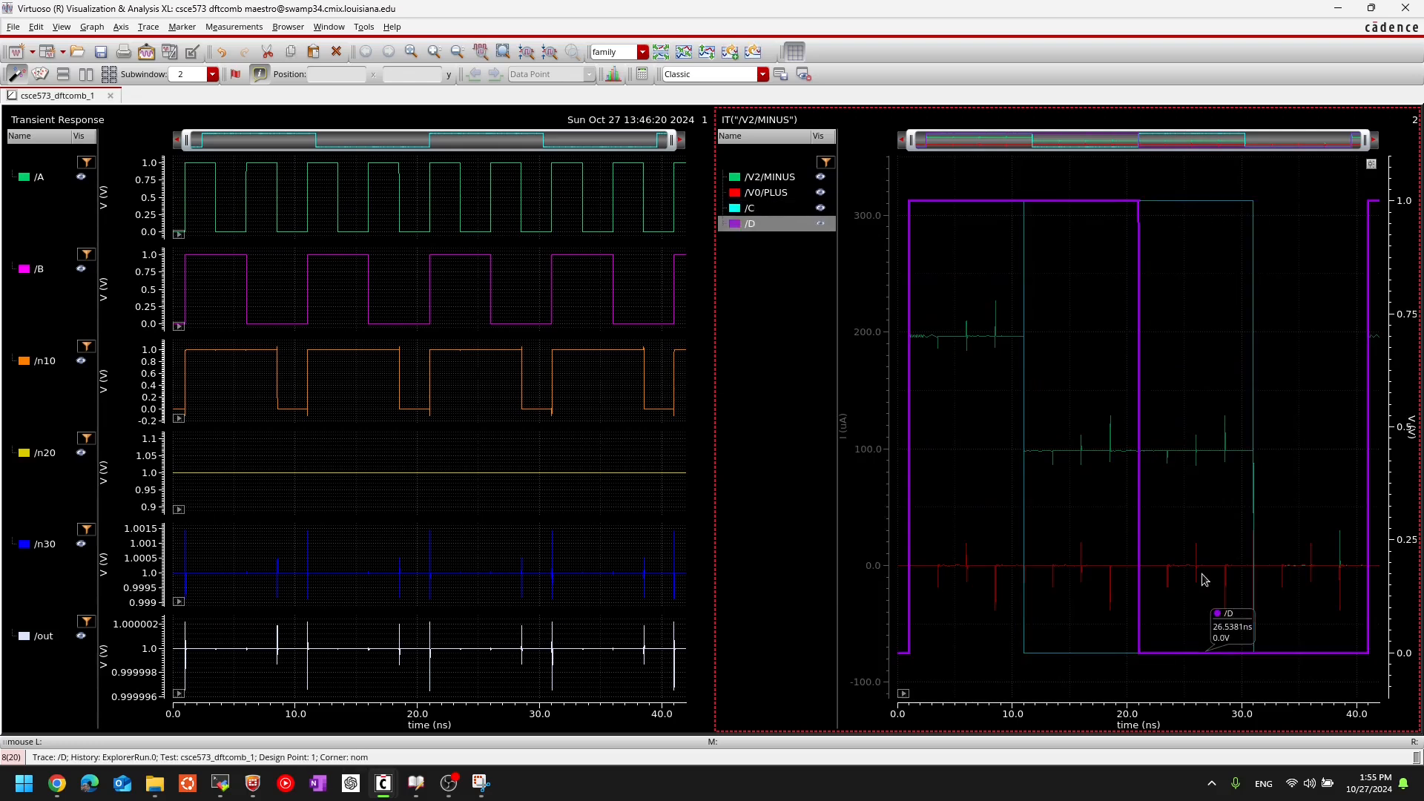
left_click(1196, 202)
left_click(1202, 655)
left_click(1183, 453)
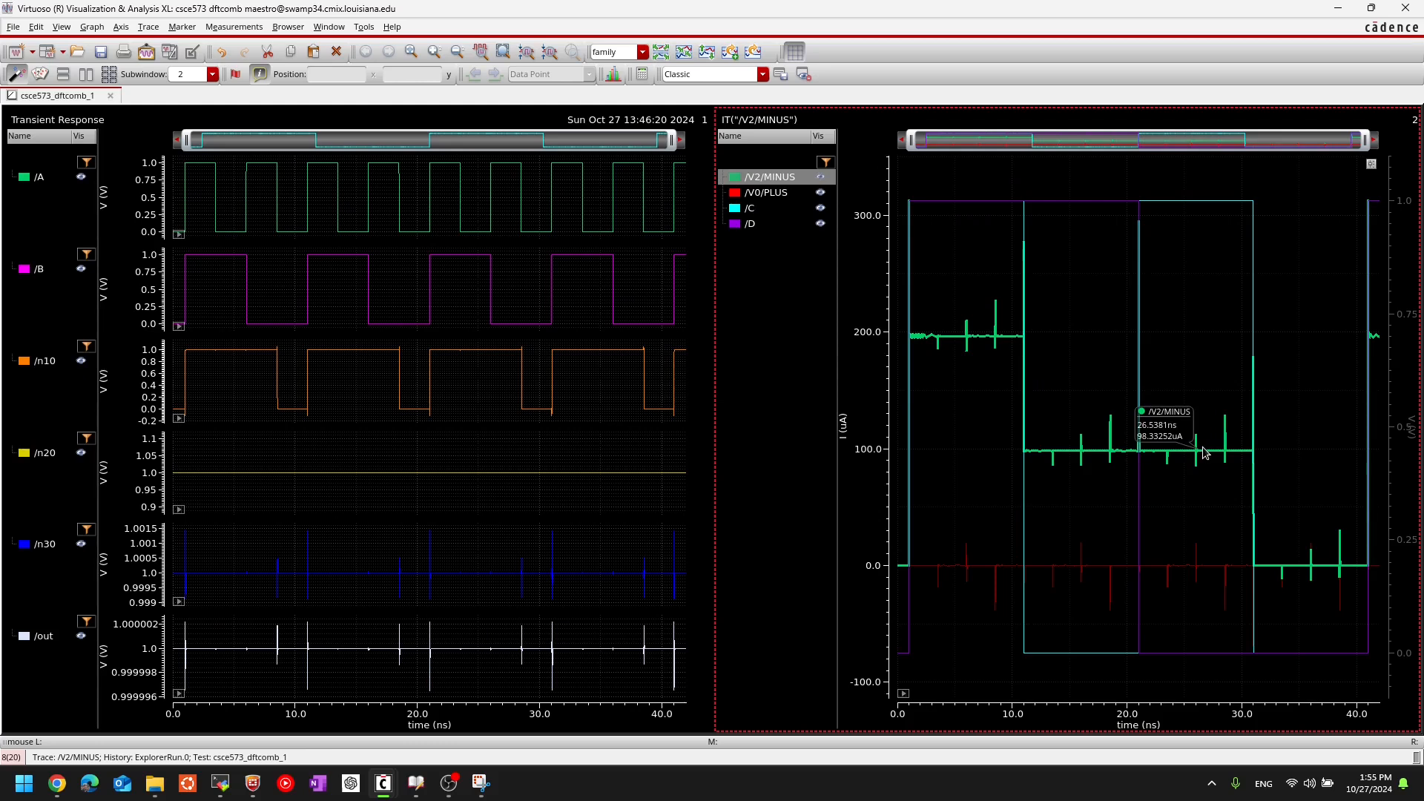
left_click(1181, 333)
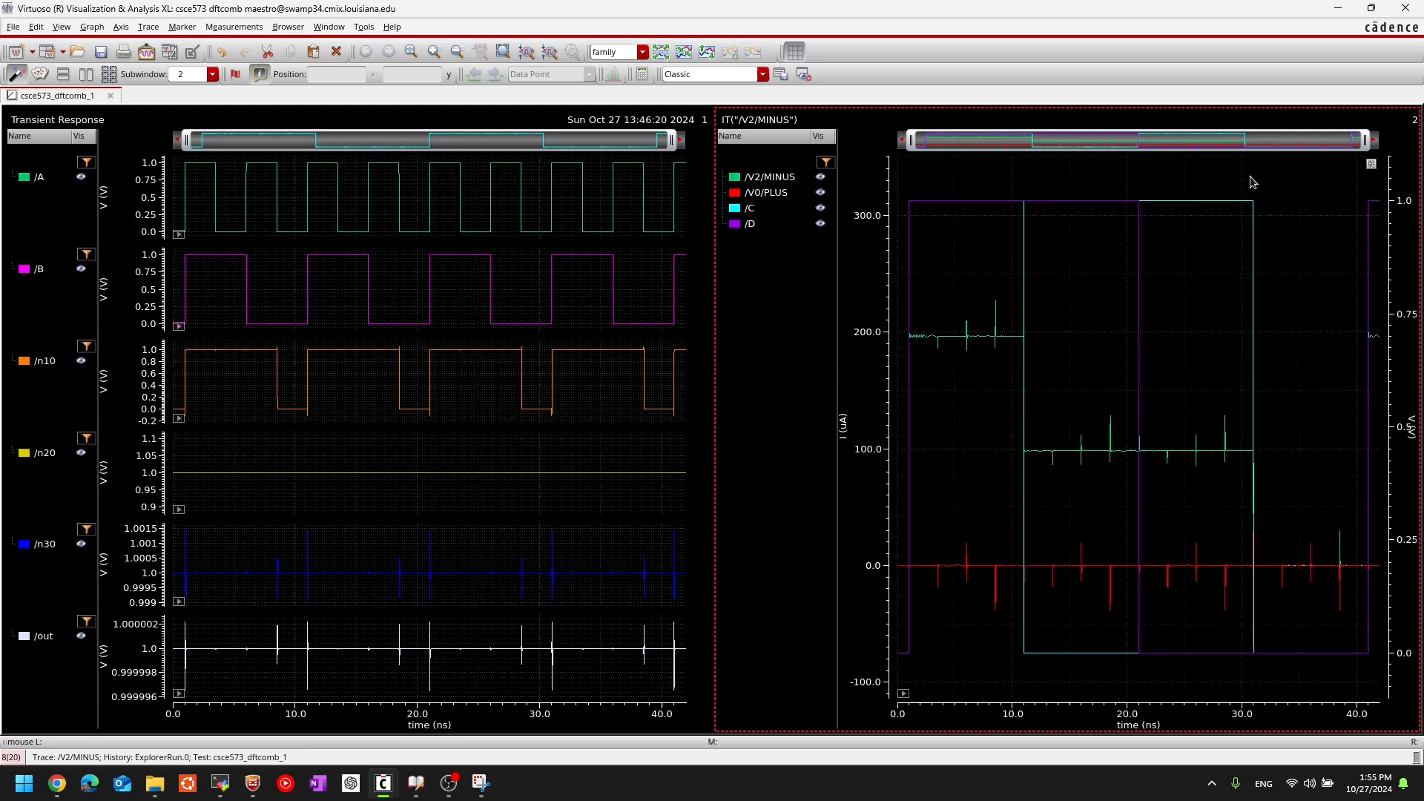